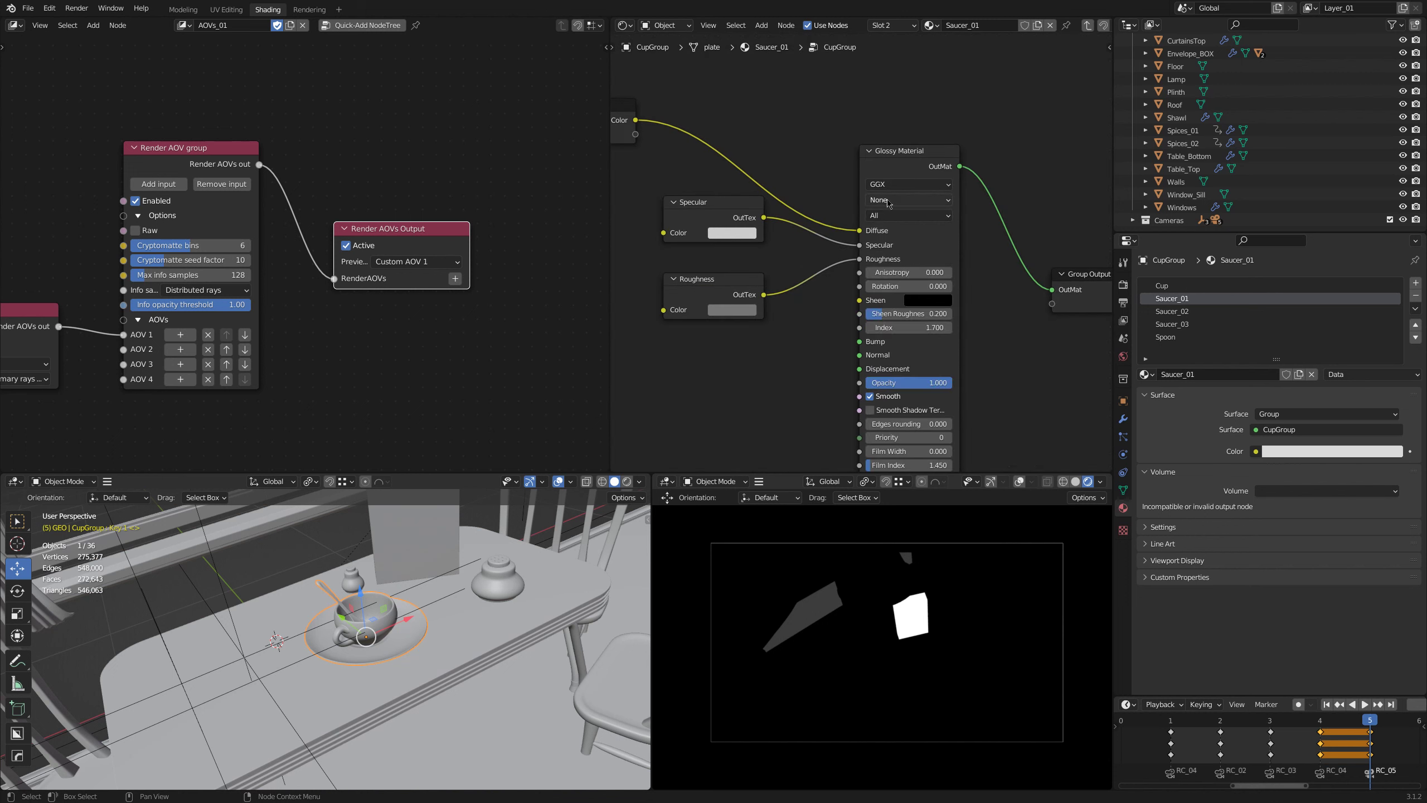
Step: Assign the spice jars to Custom AOV 1 in their Octane object settings
{"action": "left_click", "coordinate": [1123, 401]}
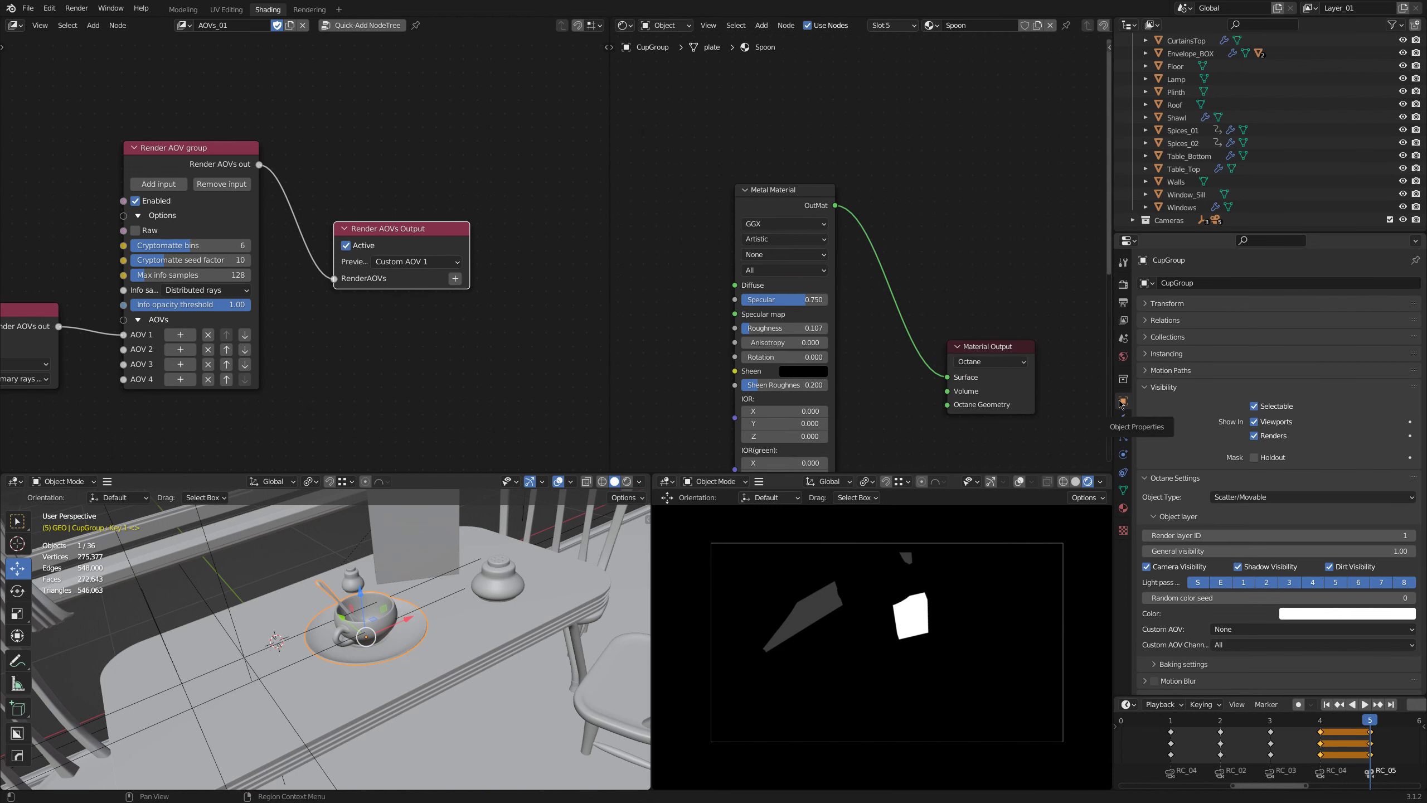
{"action": "left_click", "coordinate": [1312, 628]}
{"action": "left_click", "coordinate": [1236, 599]}
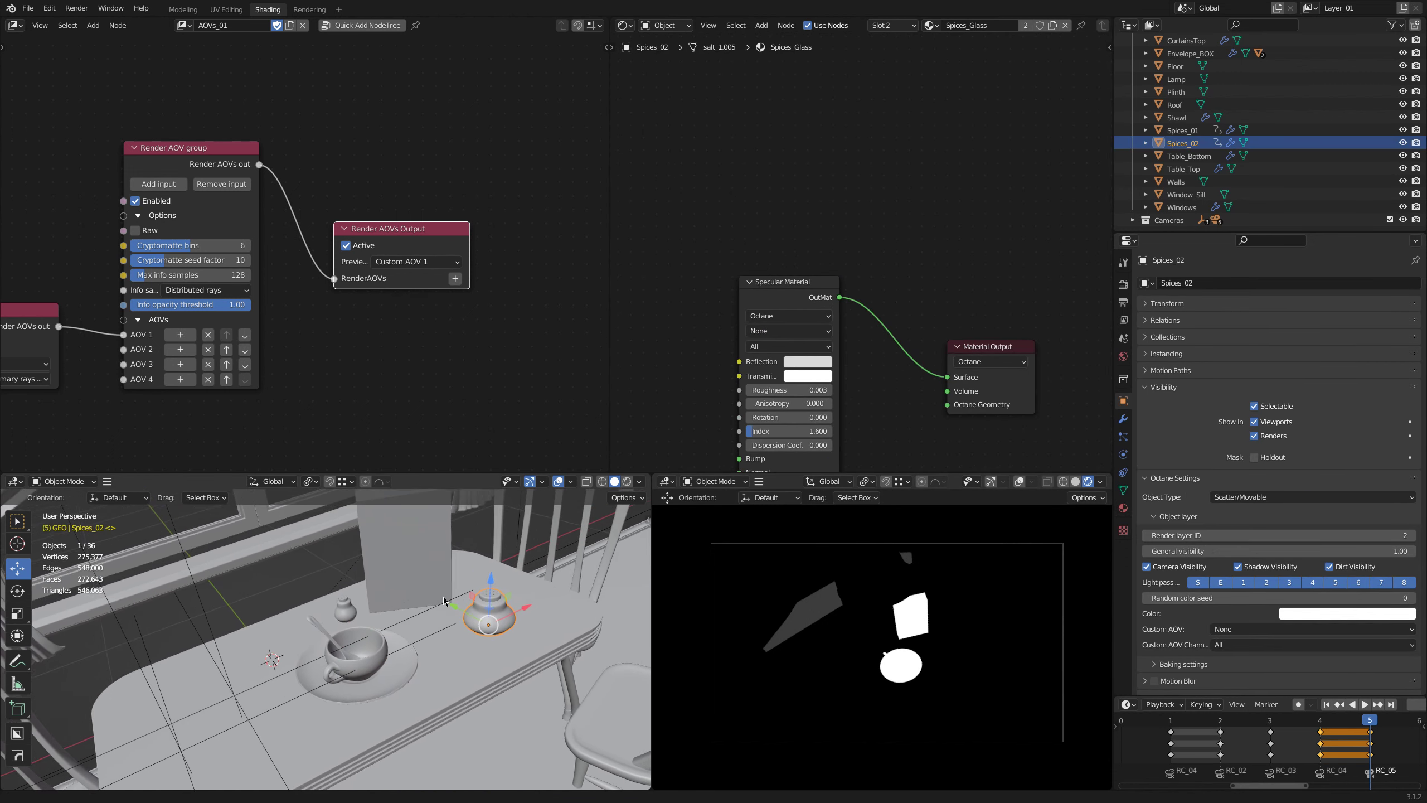
{"action": "left_click", "coordinate": [1312, 628]}
{"action": "left_click", "coordinate": [1251, 603]}
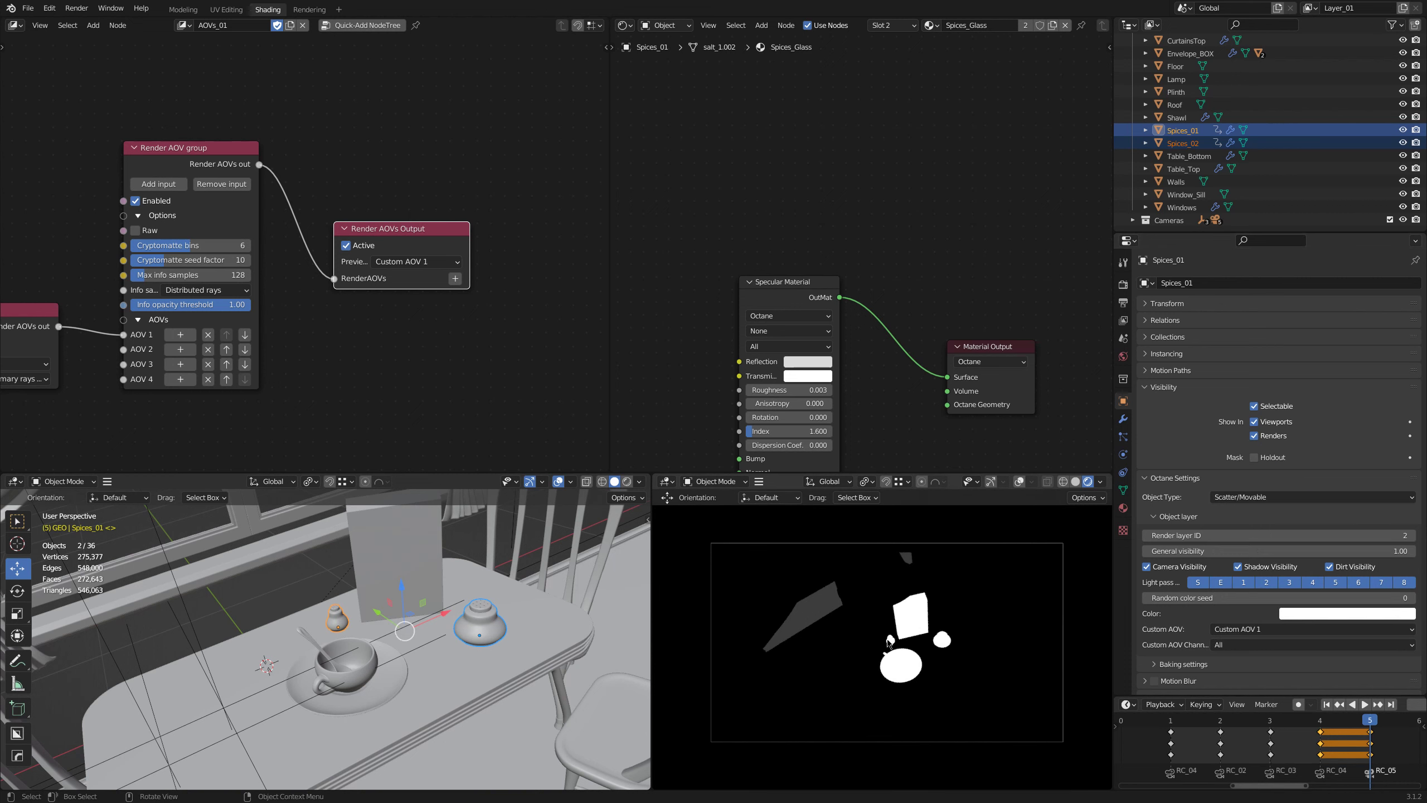
Step: Assign the chairs Chair_03 and Chair_02 to Custom AOV 2
{"action": "middle_click_drag", "start_coordinate": [326, 635], "coordinate": [393, 624]}
{"action": "left_click", "coordinate": [489, 618]}
{"action": "left_click", "coordinate": [1234, 629]}
{"action": "left_click", "coordinate": [1238, 586]}
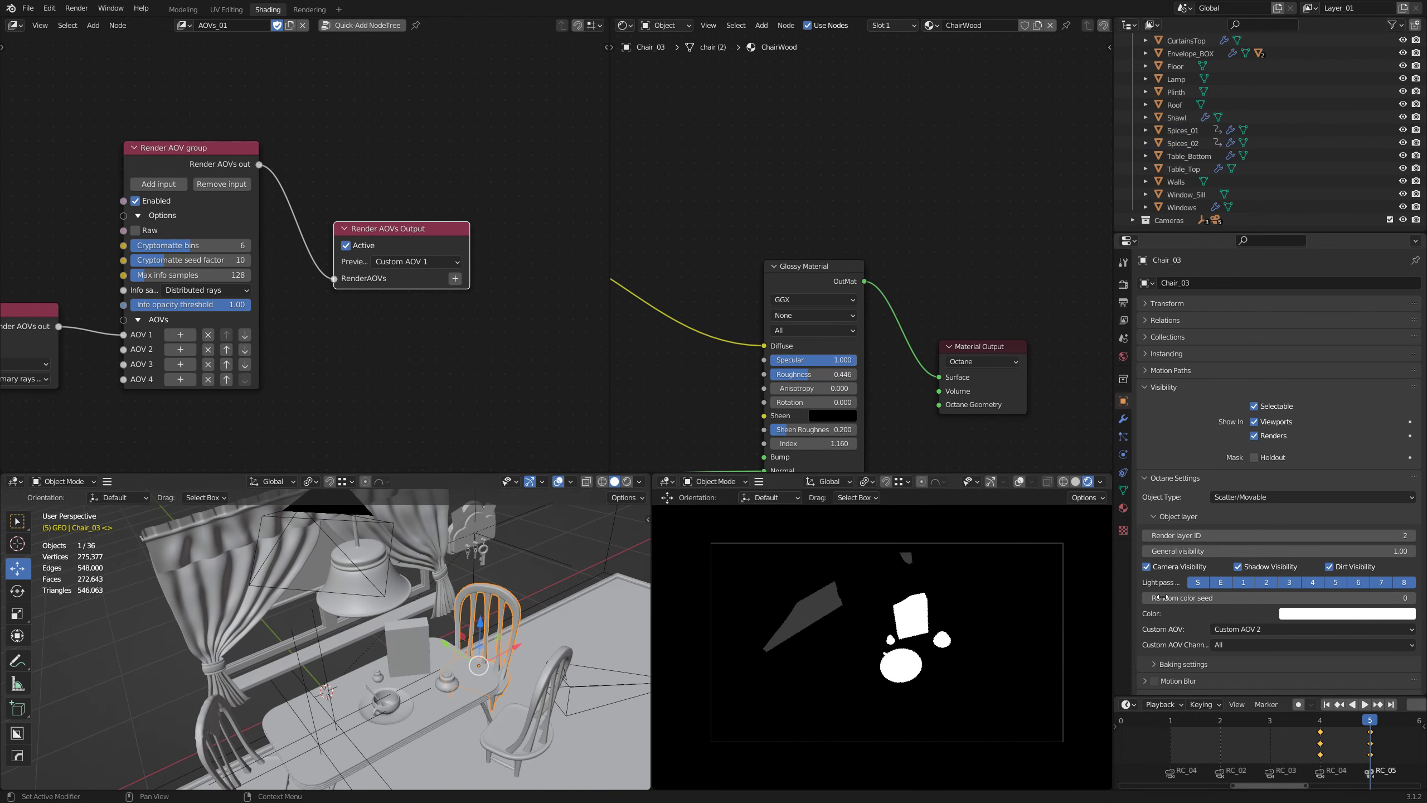
{"action": "left_click", "coordinate": [522, 725]}
{"action": "left_click", "coordinate": [1312, 628]}
{"action": "left_click", "coordinate": [1239, 586]}
{"action": "middle_click_drag", "start_coordinate": [228, 575], "coordinate": [227, 598]}
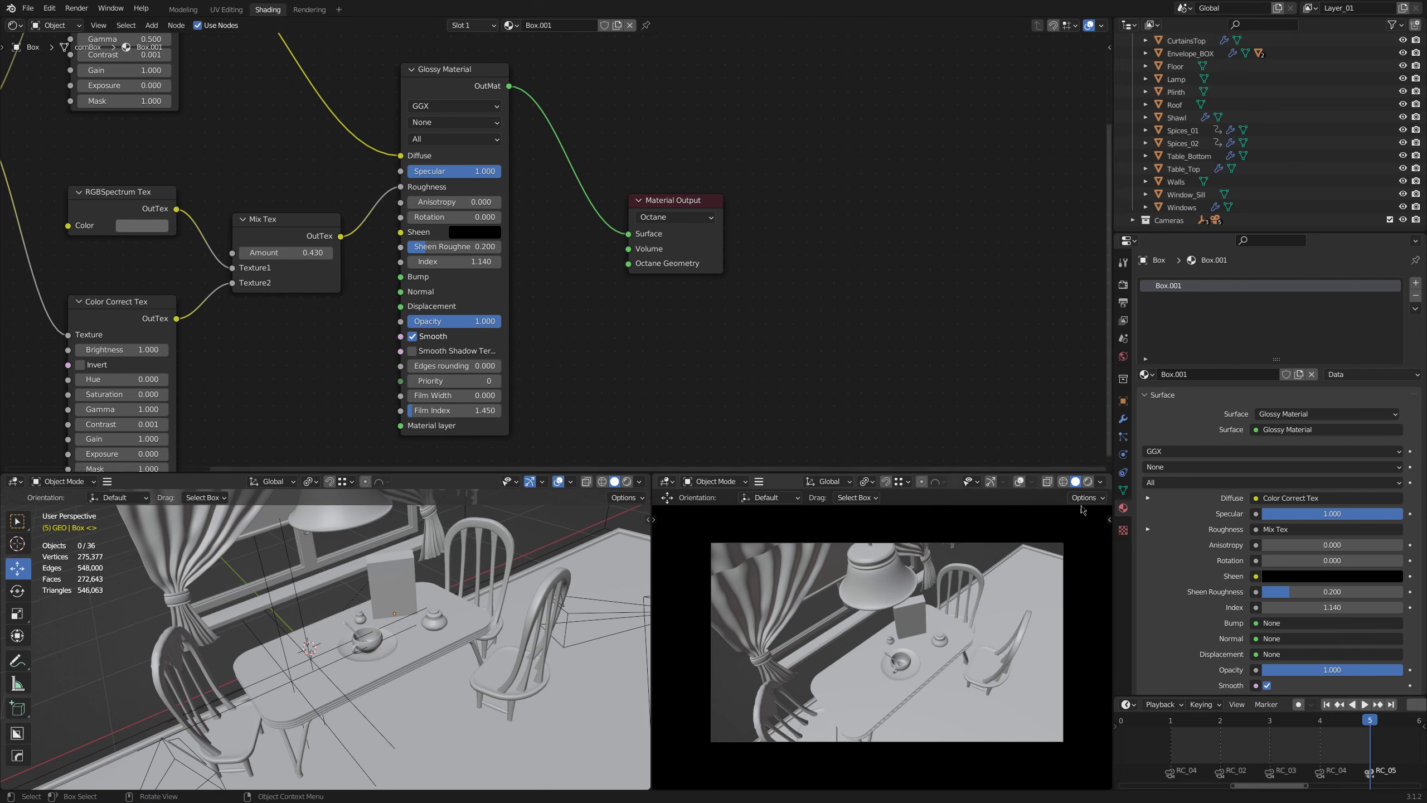
Step: Turn on live Octane rendering in the right viewport and select the Box's Glossy Material node
{"action": "left_click", "coordinate": [1088, 482]}
{"action": "left_click", "coordinate": [391, 582]}
{"action": "scroll", "coordinate": [562, 253], "scroll_direction": "down", "scroll_amount": 3}
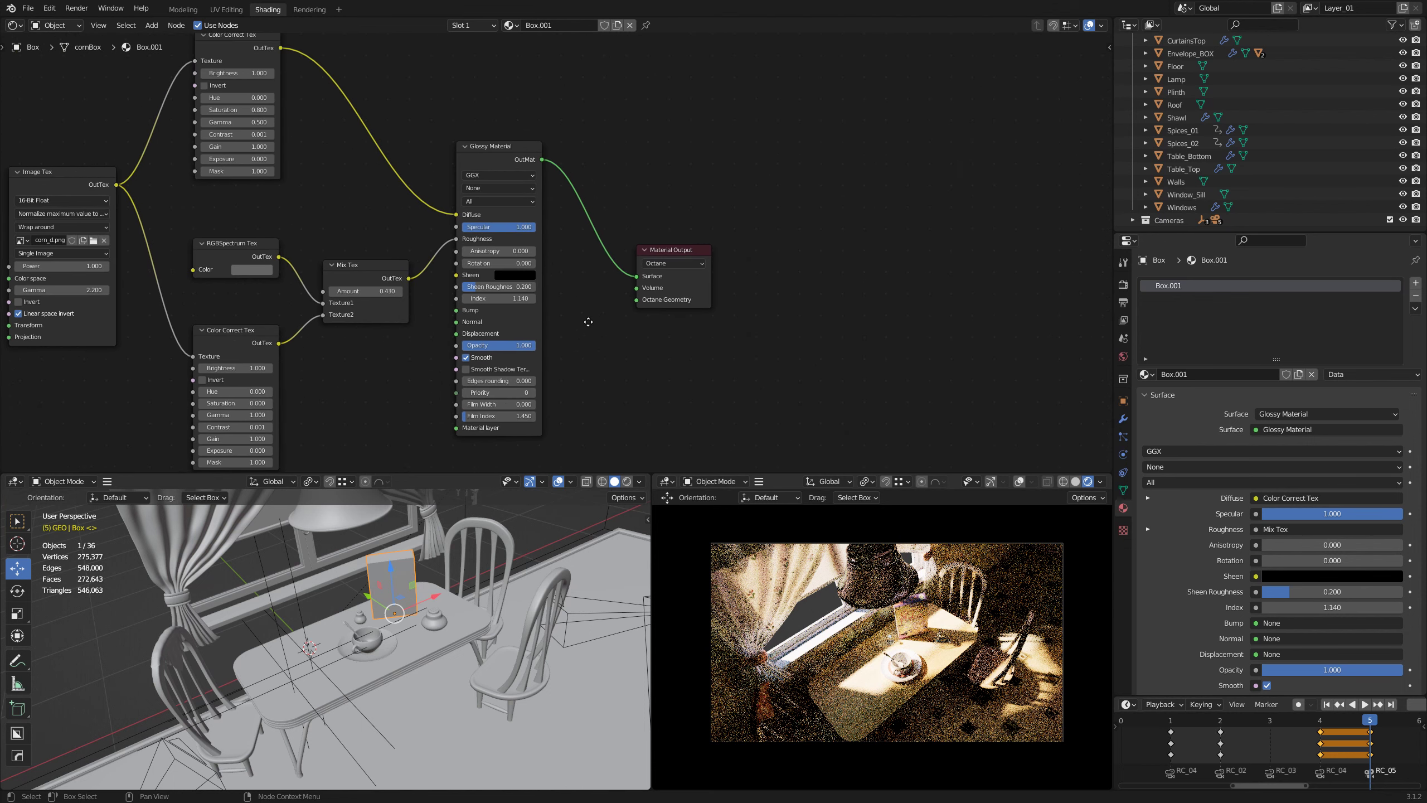
{"action": "middle_click_drag", "start_coordinate": [562, 250], "coordinate": [597, 293]}
{"action": "scroll", "coordinate": [597, 293], "scroll_direction": "up", "scroll_amount": 2}
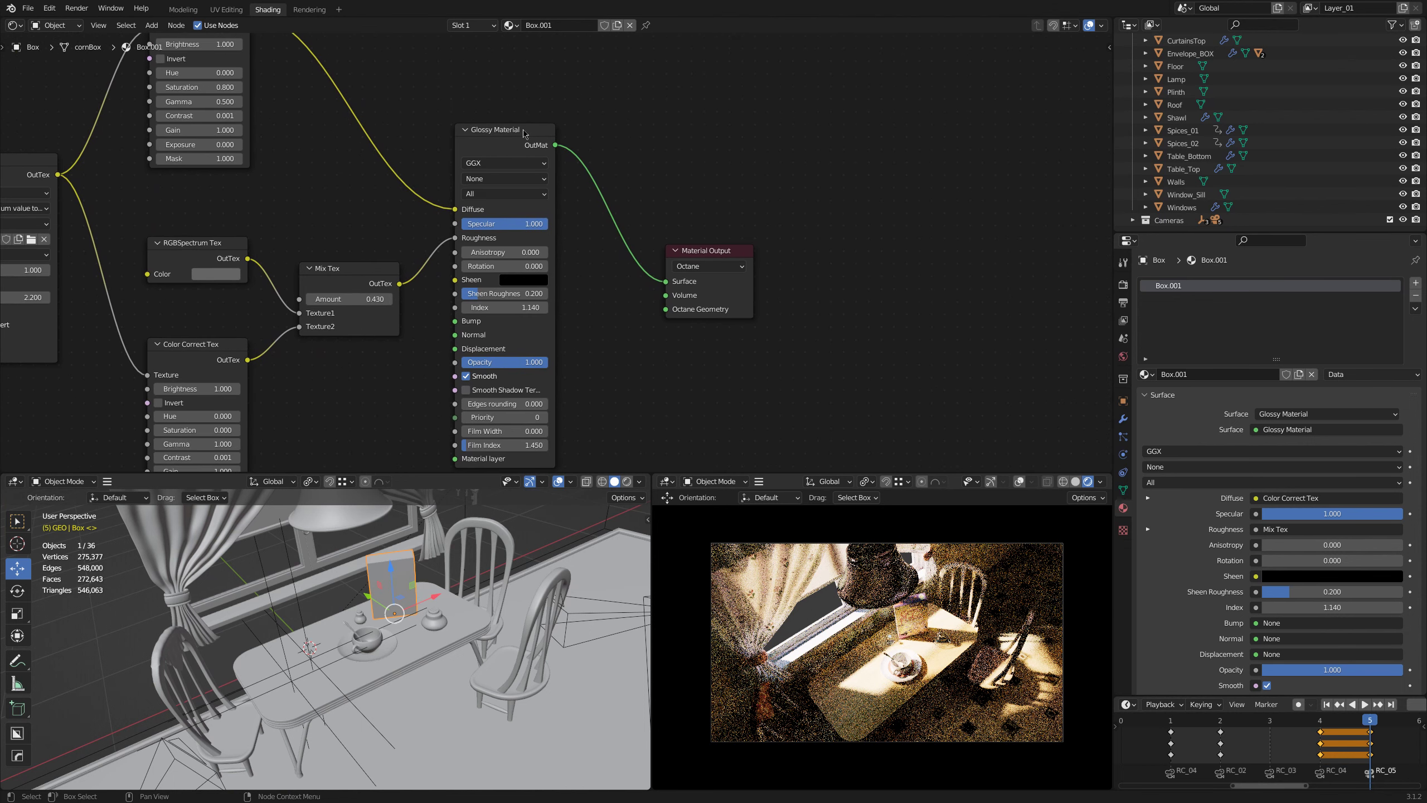
{"action": "left_click", "coordinate": [524, 133]}
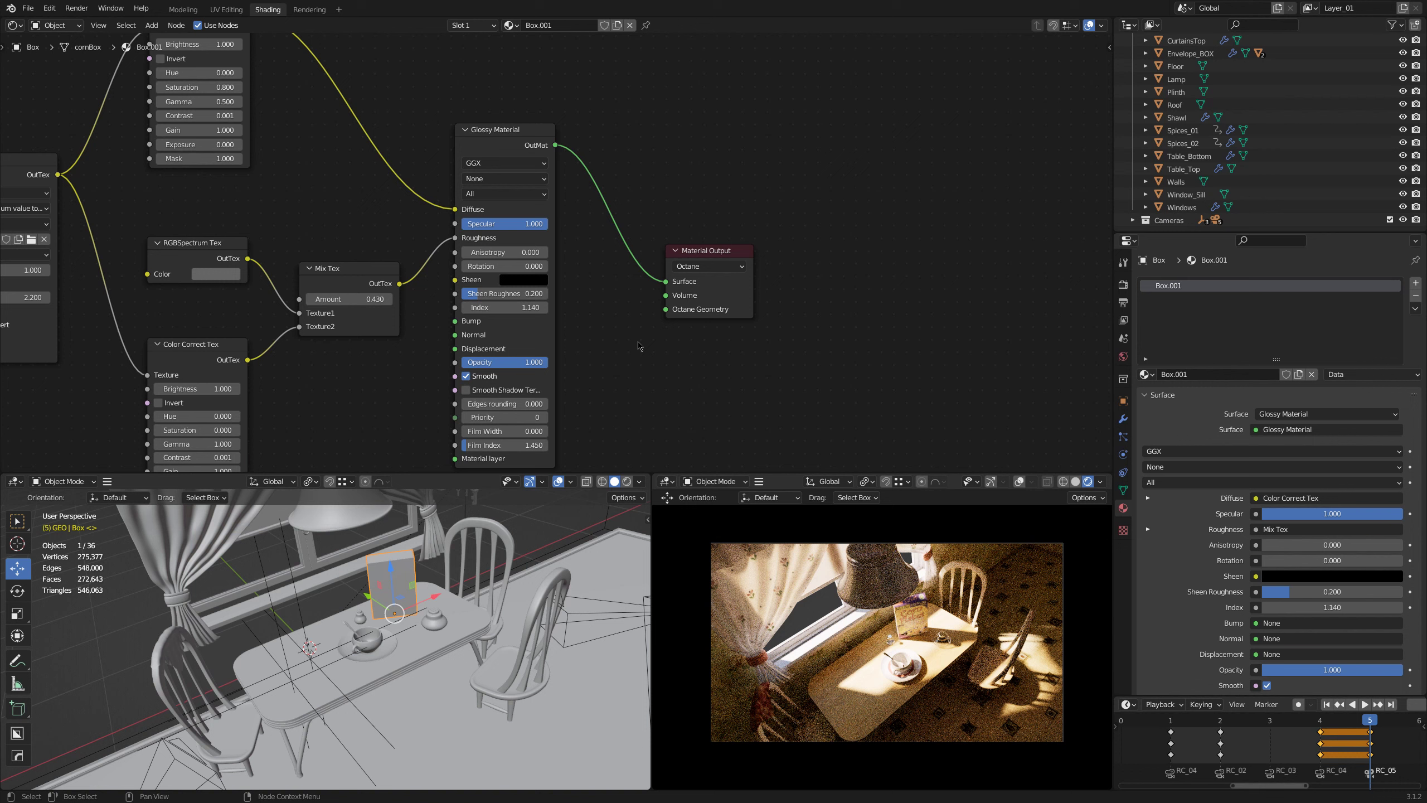
Step: Set the Box's Glossy material custom AOV to Custom AOV 1
{"action": "left_click", "coordinate": [1124, 402]}
{"action": "scroll", "coordinate": [1153, 491], "scroll_direction": "down", "scroll_amount": 4}
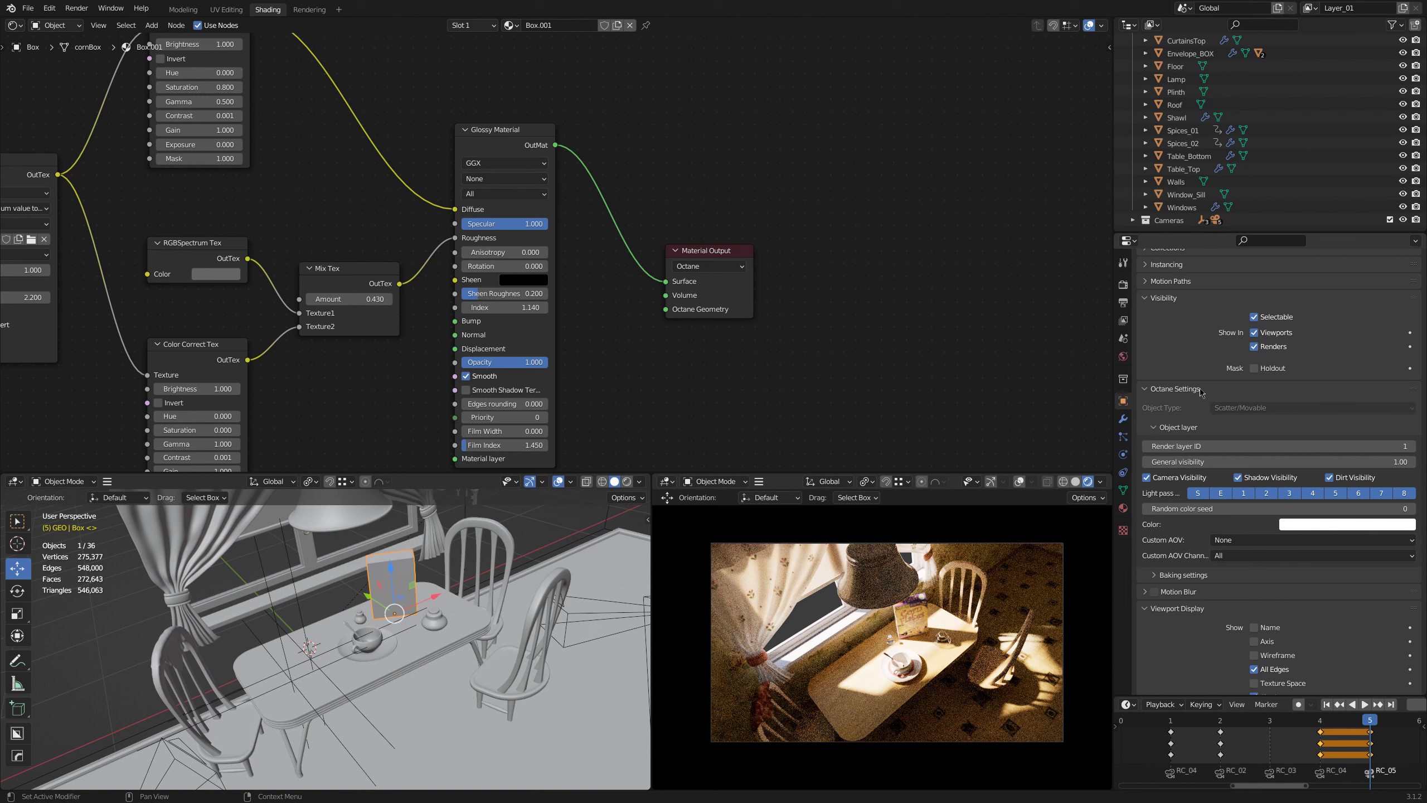
{"action": "left_click", "coordinate": [1234, 542]}
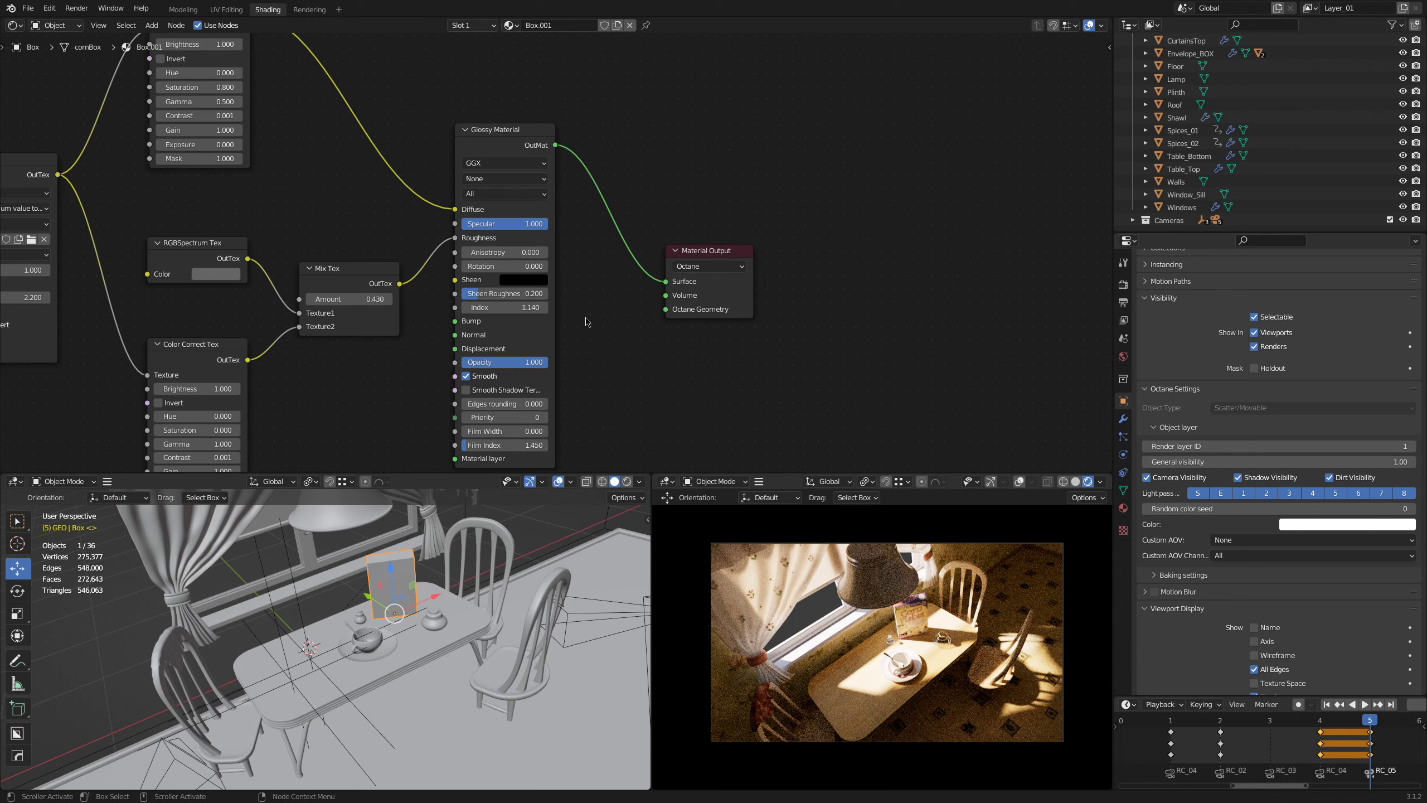
{"action": "left_click", "coordinate": [478, 179]}
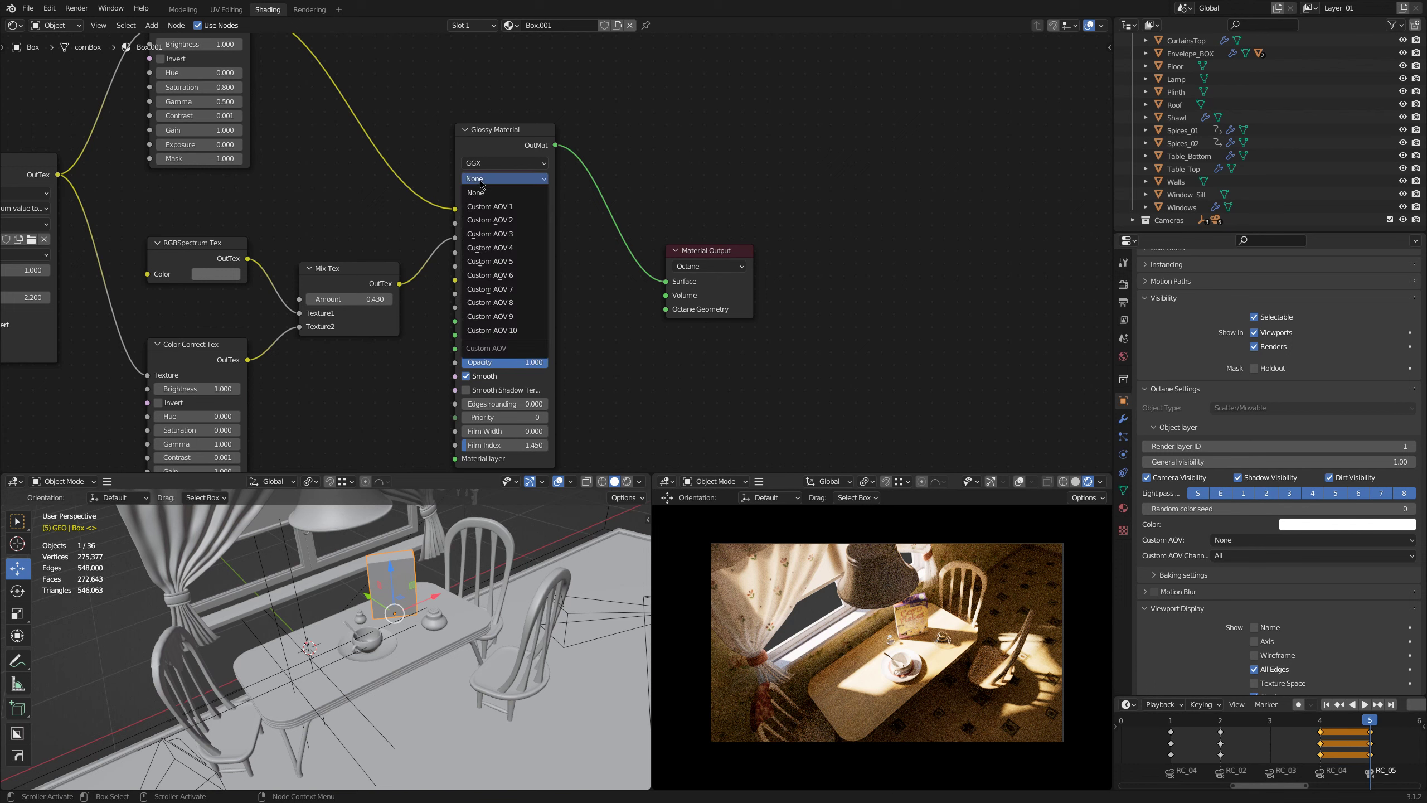
{"action": "left_click", "coordinate": [507, 208]}
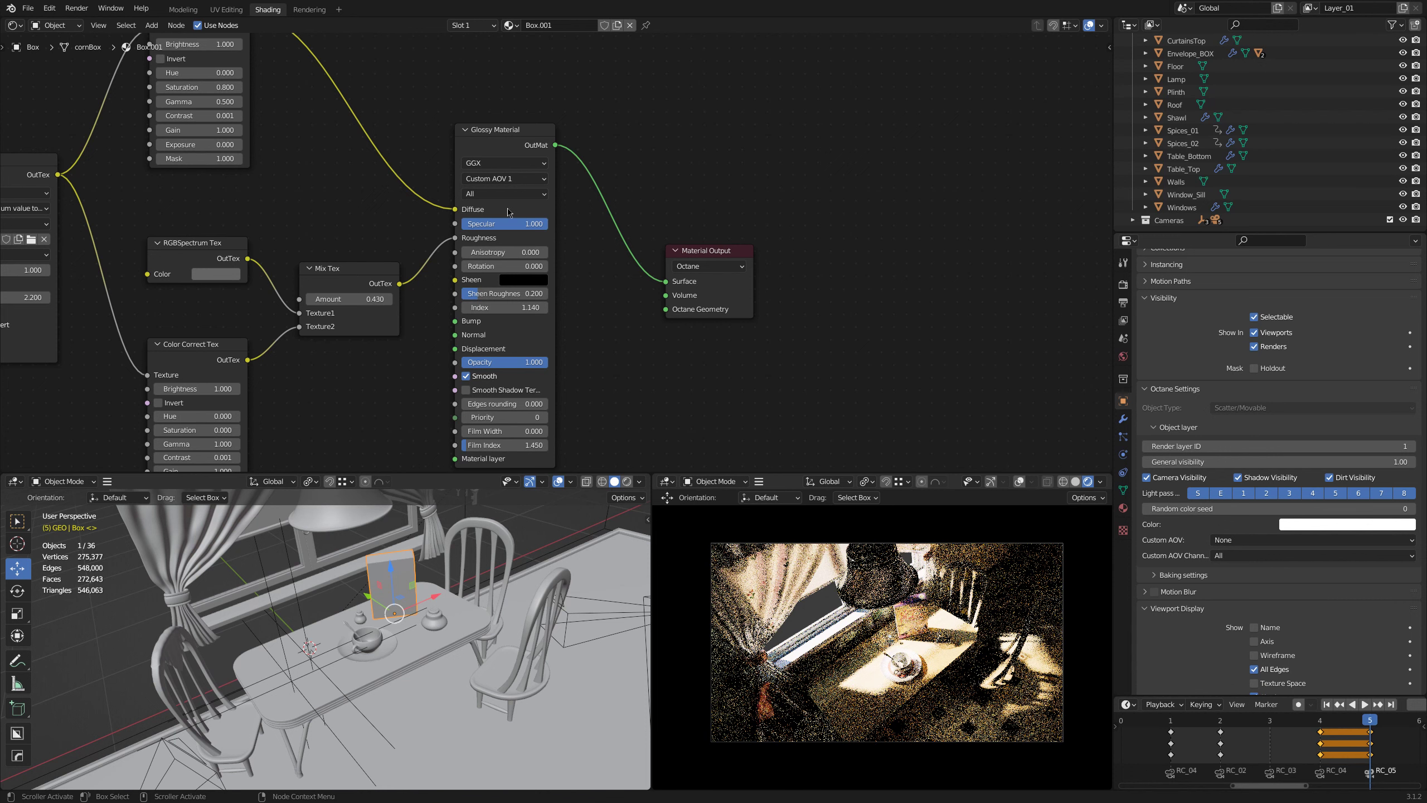
Step: Split the node area vertically and make the left half an Octane Render AOV editor
{"action": "right_click", "coordinate": [703, 31]}
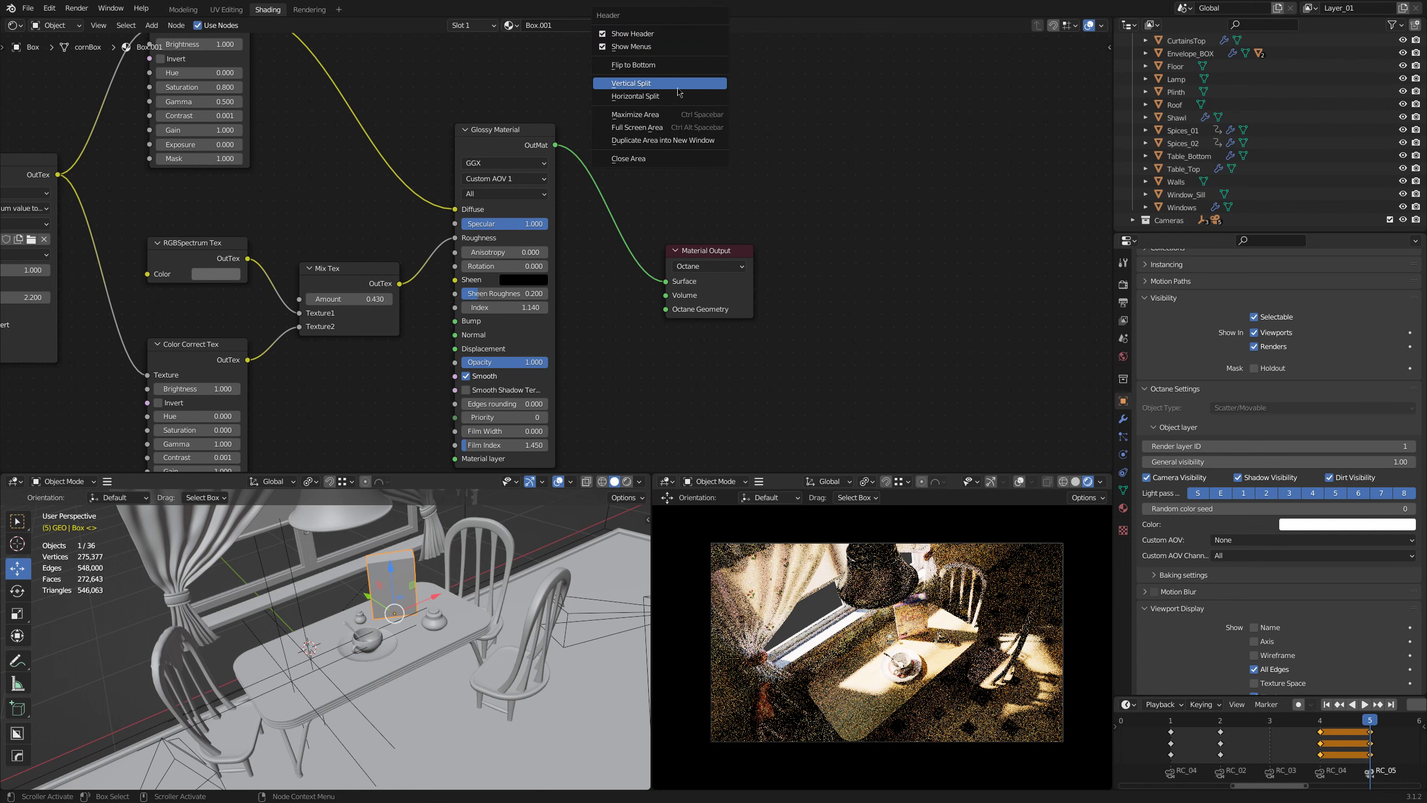
{"action": "left_click", "coordinate": [679, 91]}
{"action": "left_click", "coordinate": [609, 141]}
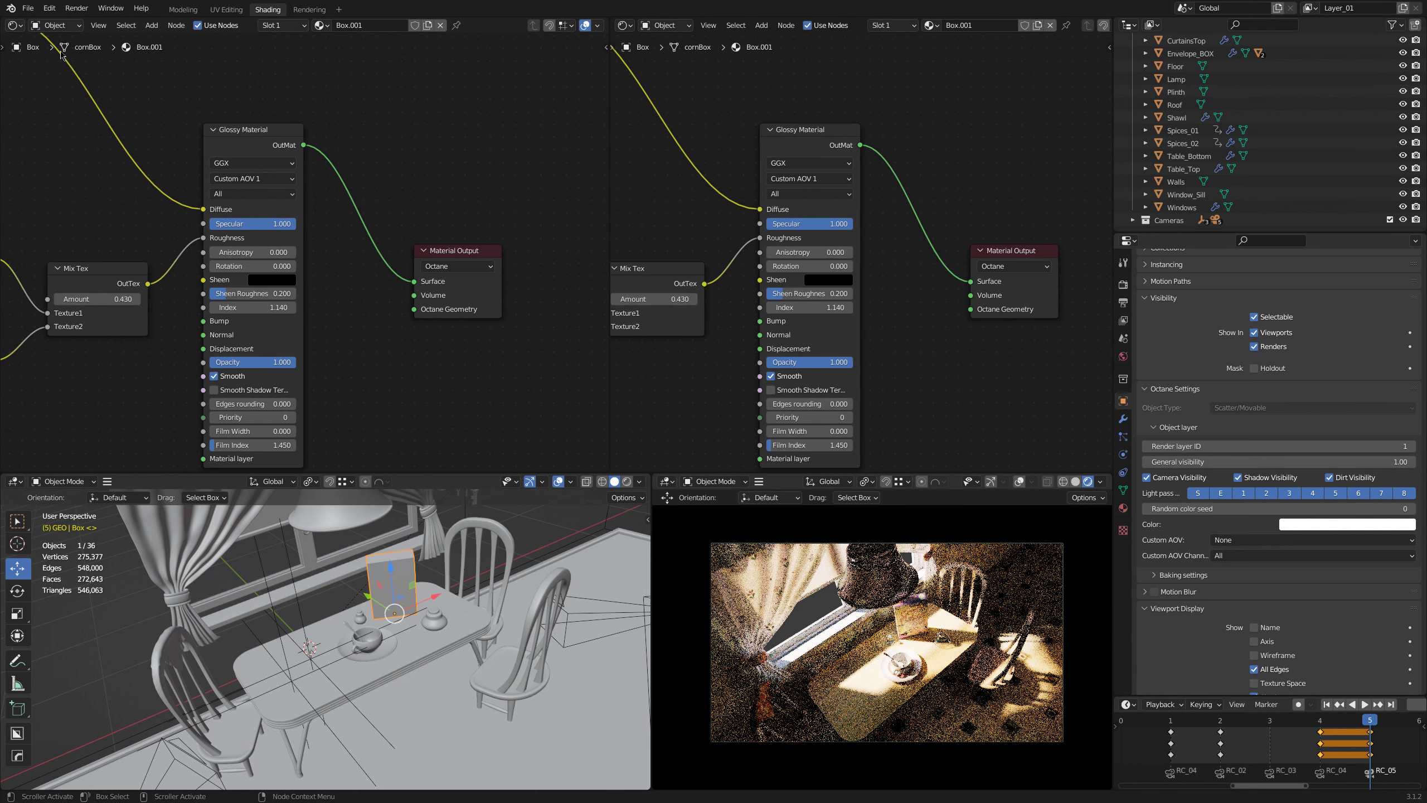
{"action": "left_click", "coordinate": [14, 25]}
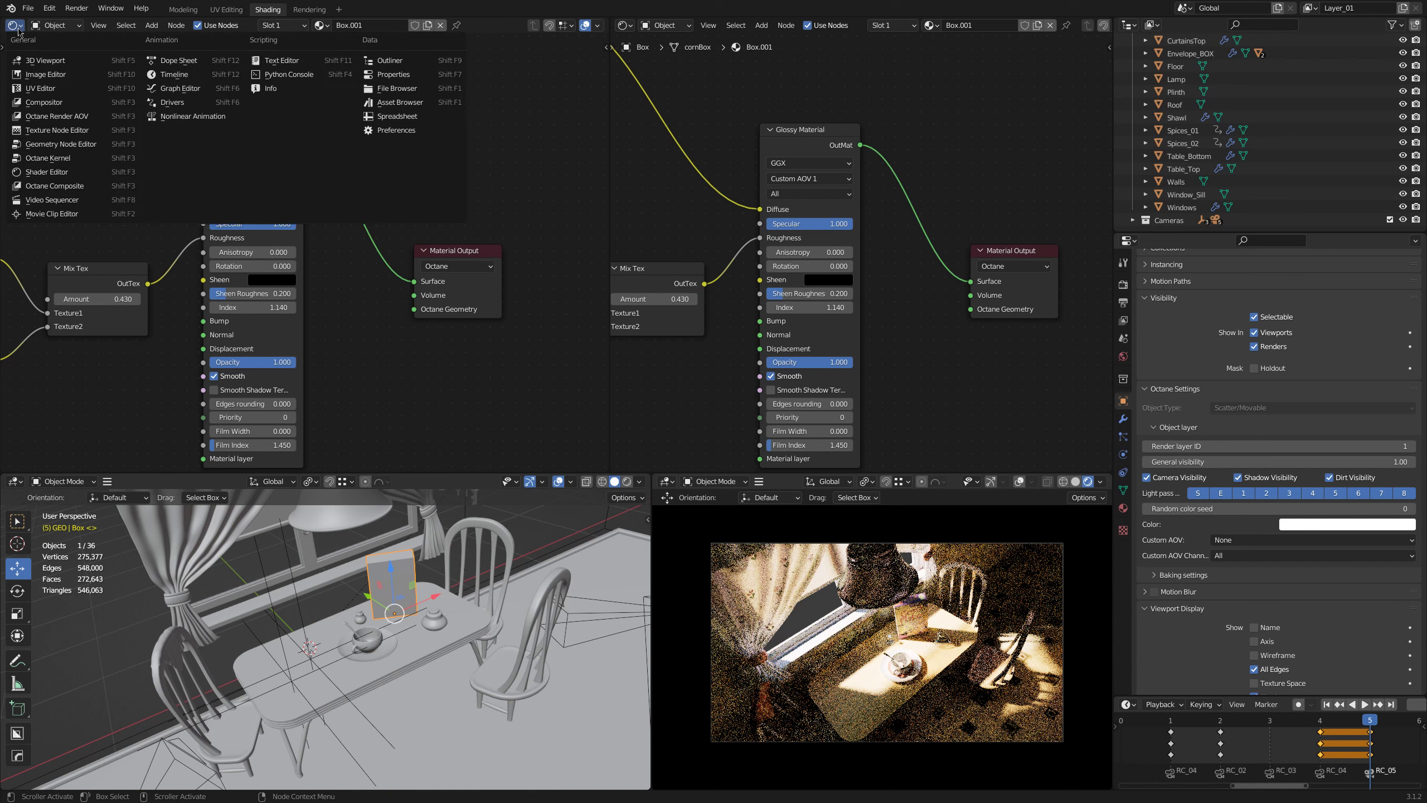
{"action": "left_click", "coordinate": [73, 118]}
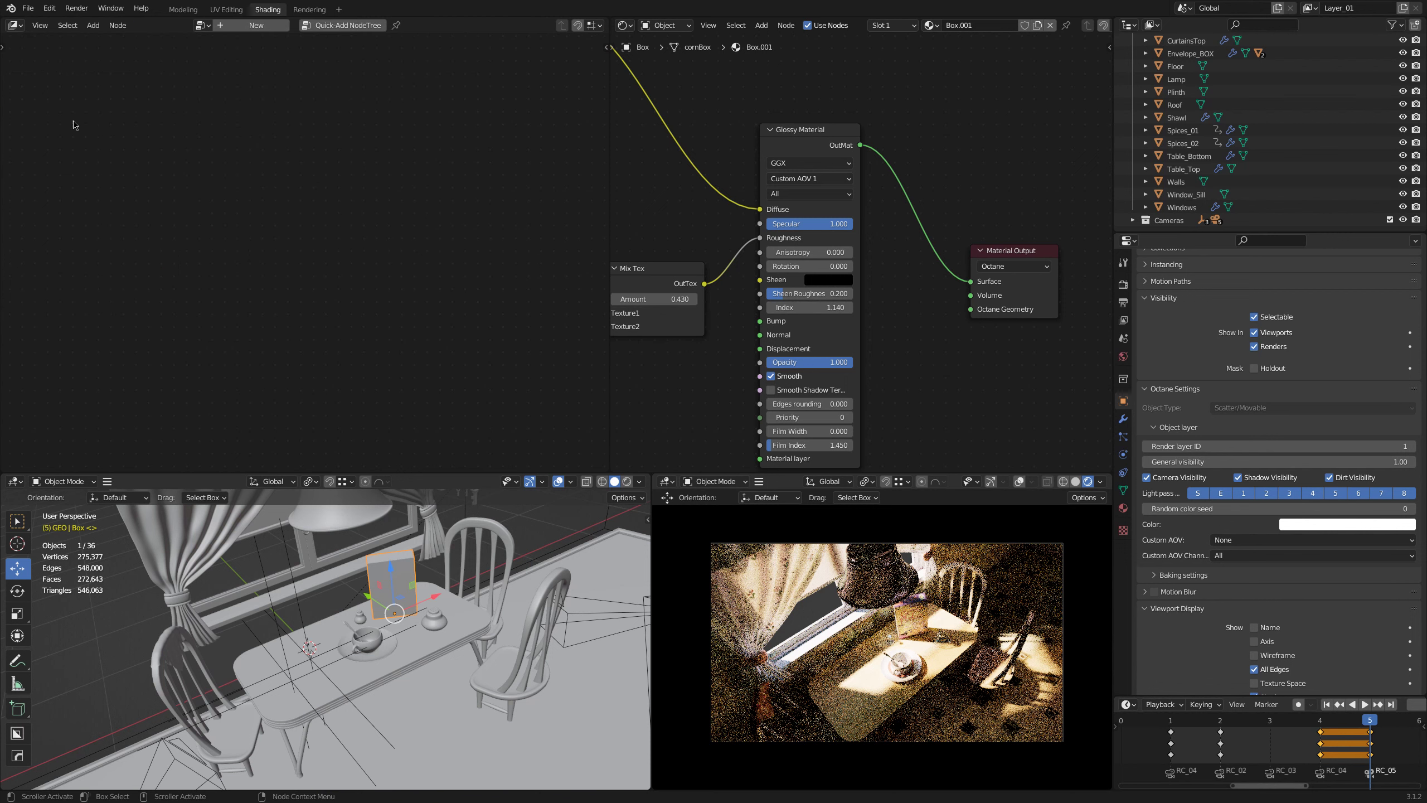
Step: Quick-add a render AOV node tree, rename it AOVs_01, and arrange its nodes
{"action": "left_click", "coordinate": [342, 26]}
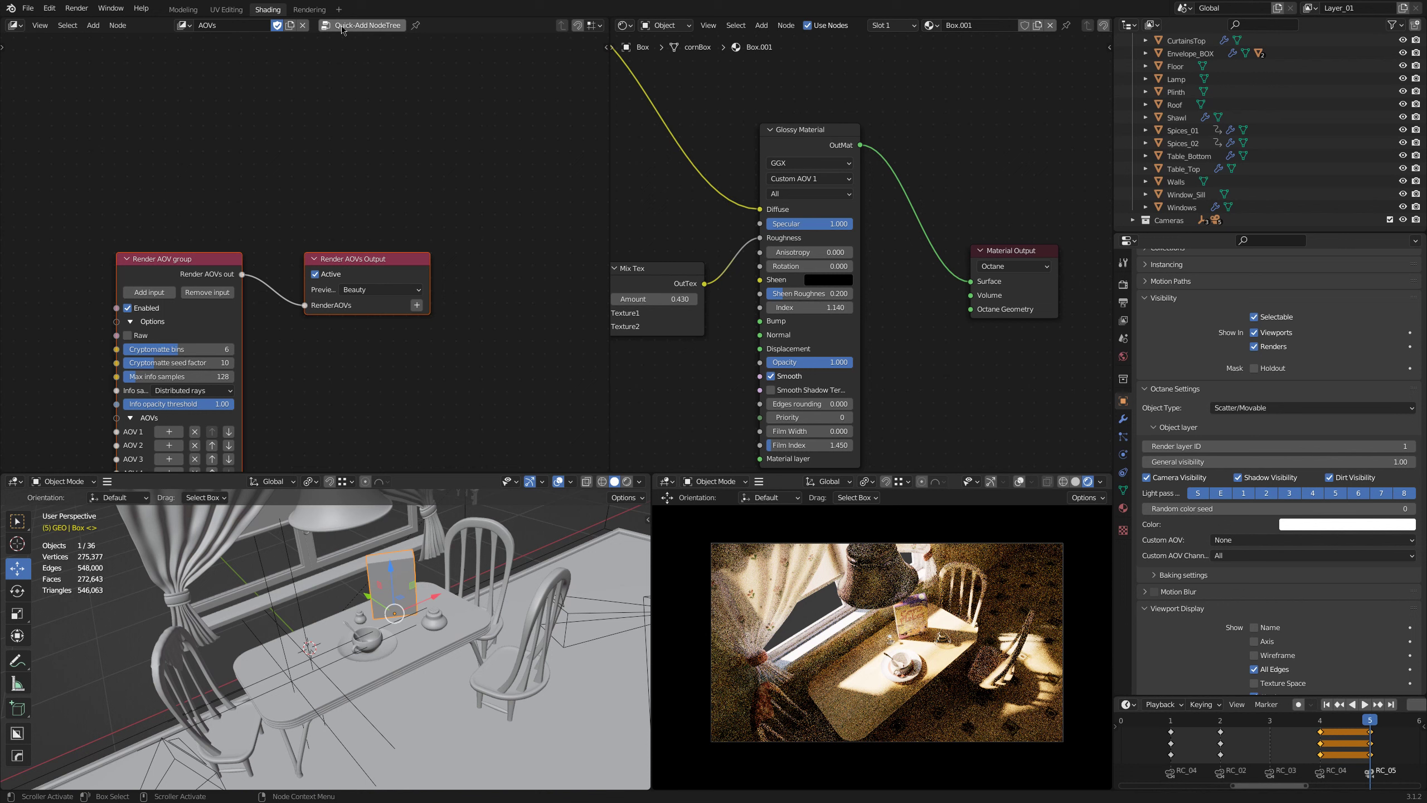
{"action": "double_click", "coordinate": [240, 25]}
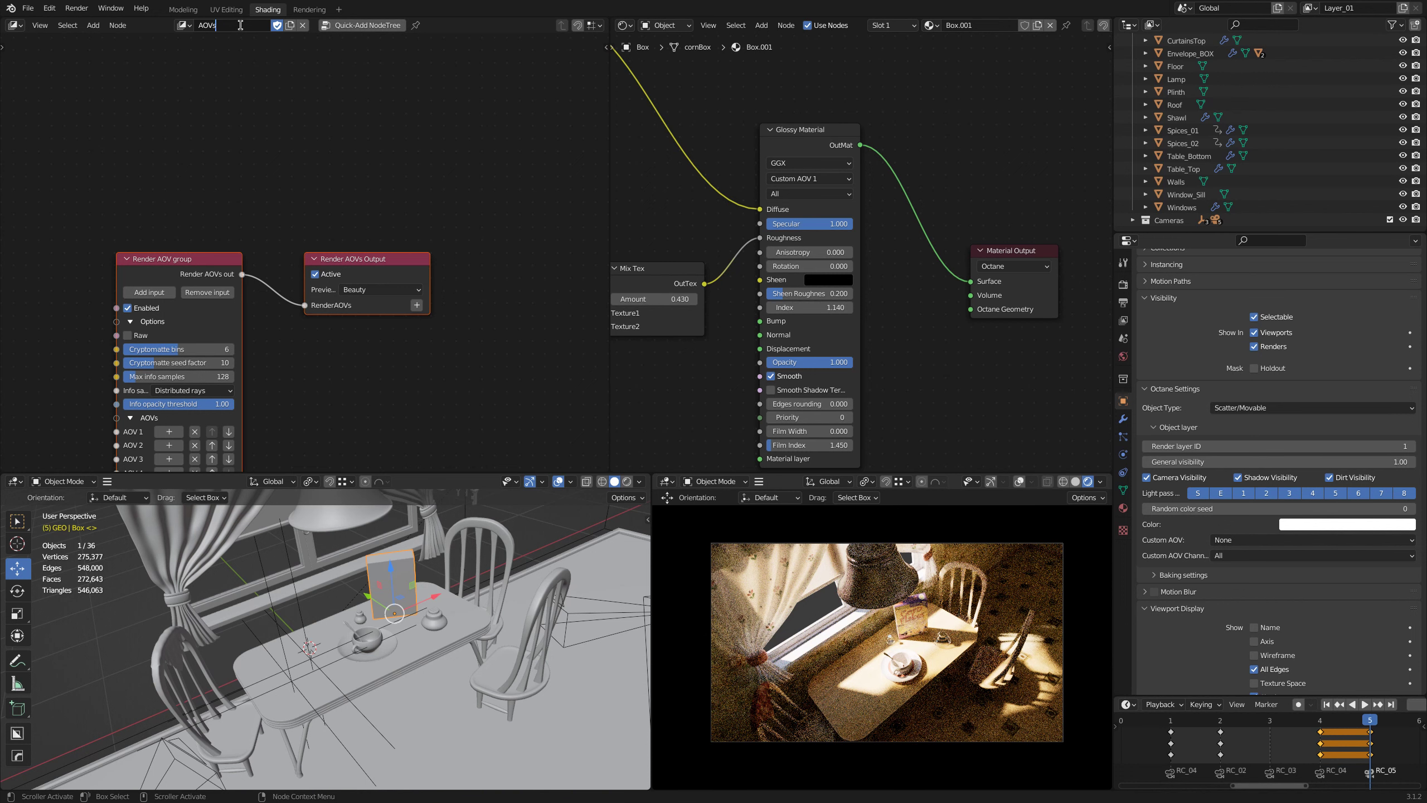
{"action": "type", "text": "_01"}
{"action": "key", "text": "Return"}
{"action": "middle_click_drag", "start_coordinate": [320, 415], "coordinate": [350, 318]}
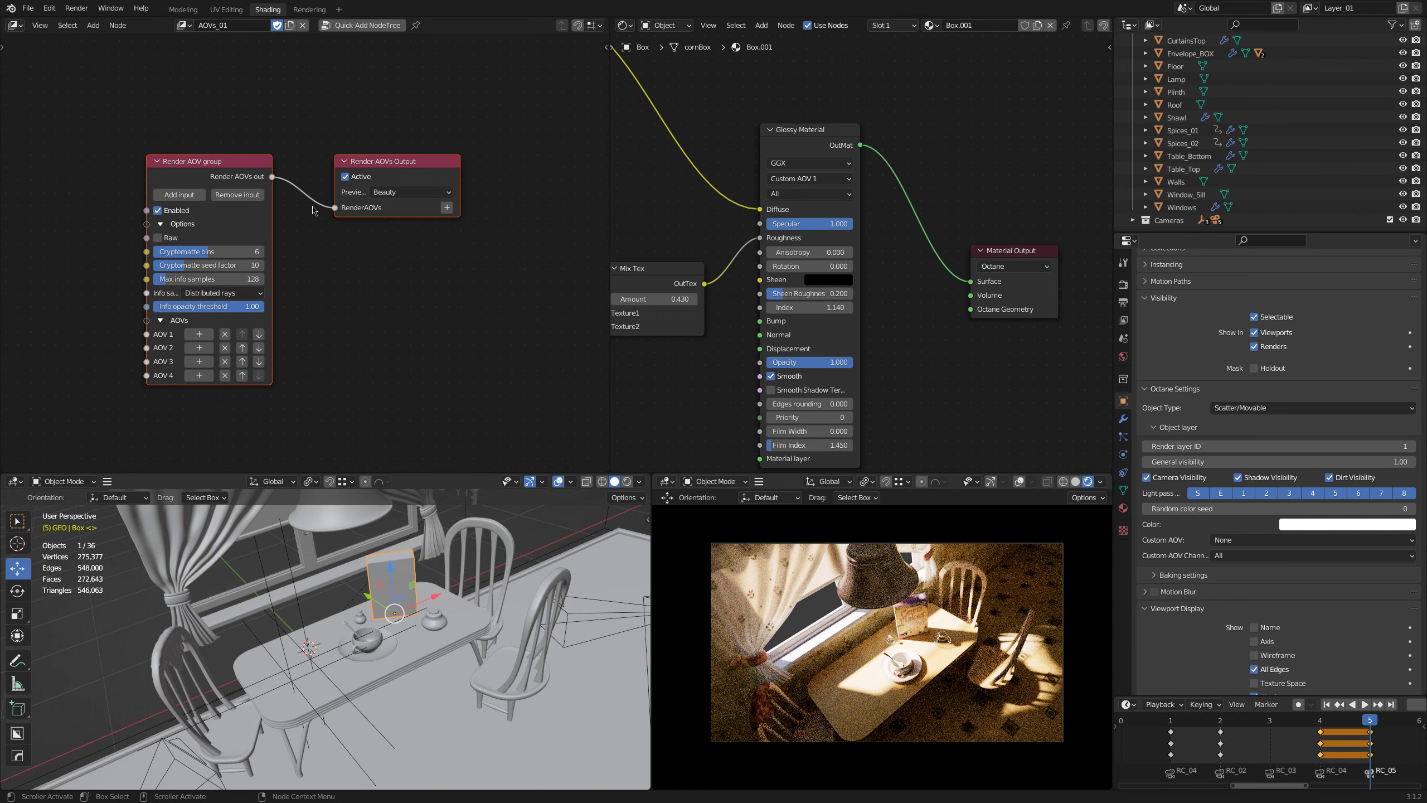
{"action": "left_click_drag", "start_coordinate": [376, 162], "coordinate": [385, 240]}
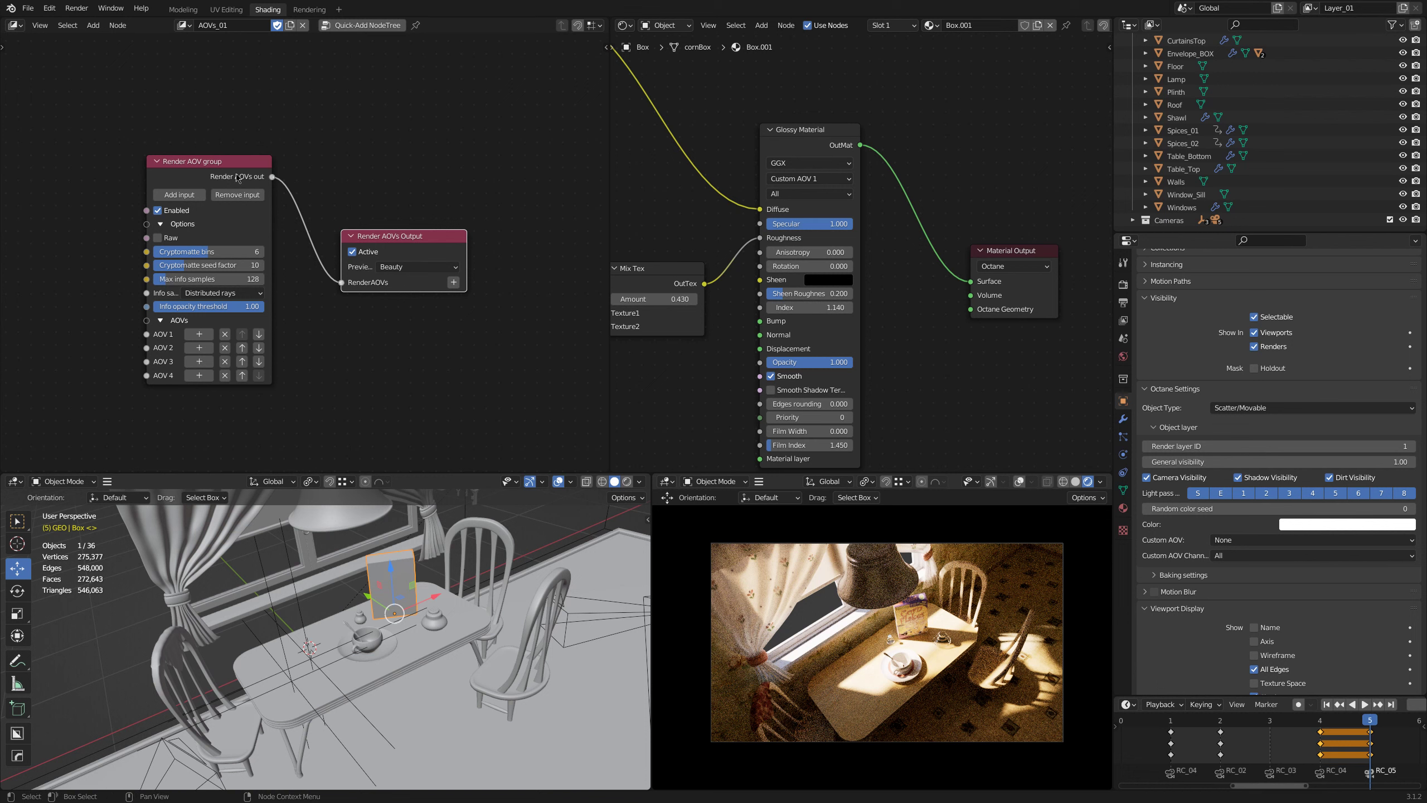
{"action": "left_click", "coordinate": [212, 162]}
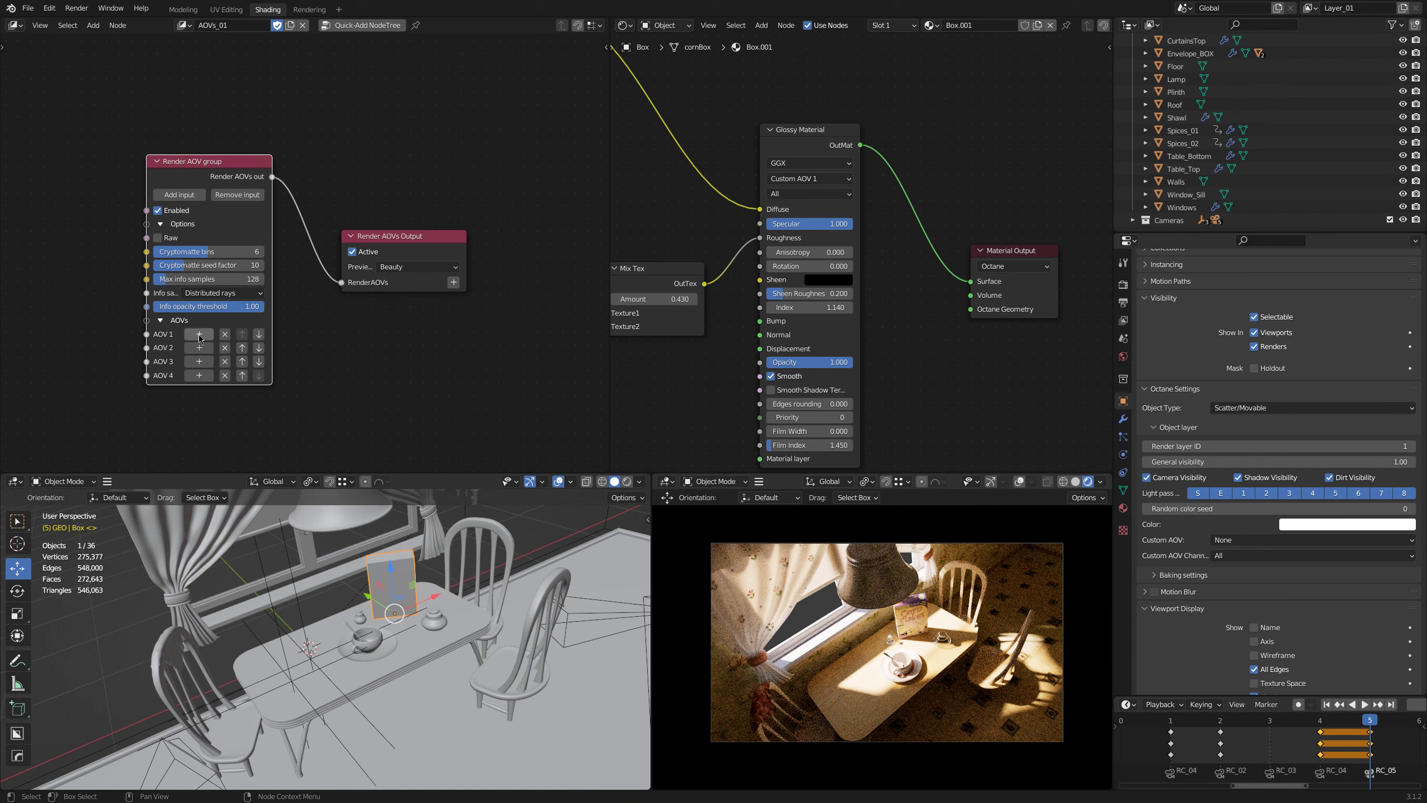
Step: Add a Custom AOV node with ID Custom 1 feeding AOV 1 of the Render AOV group
{"action": "key", "text": "shift+a"}
{"action": "mouse_move", "coordinate": [201, 337]}
{"action": "mouse_move", "coordinate": [275, 391]}
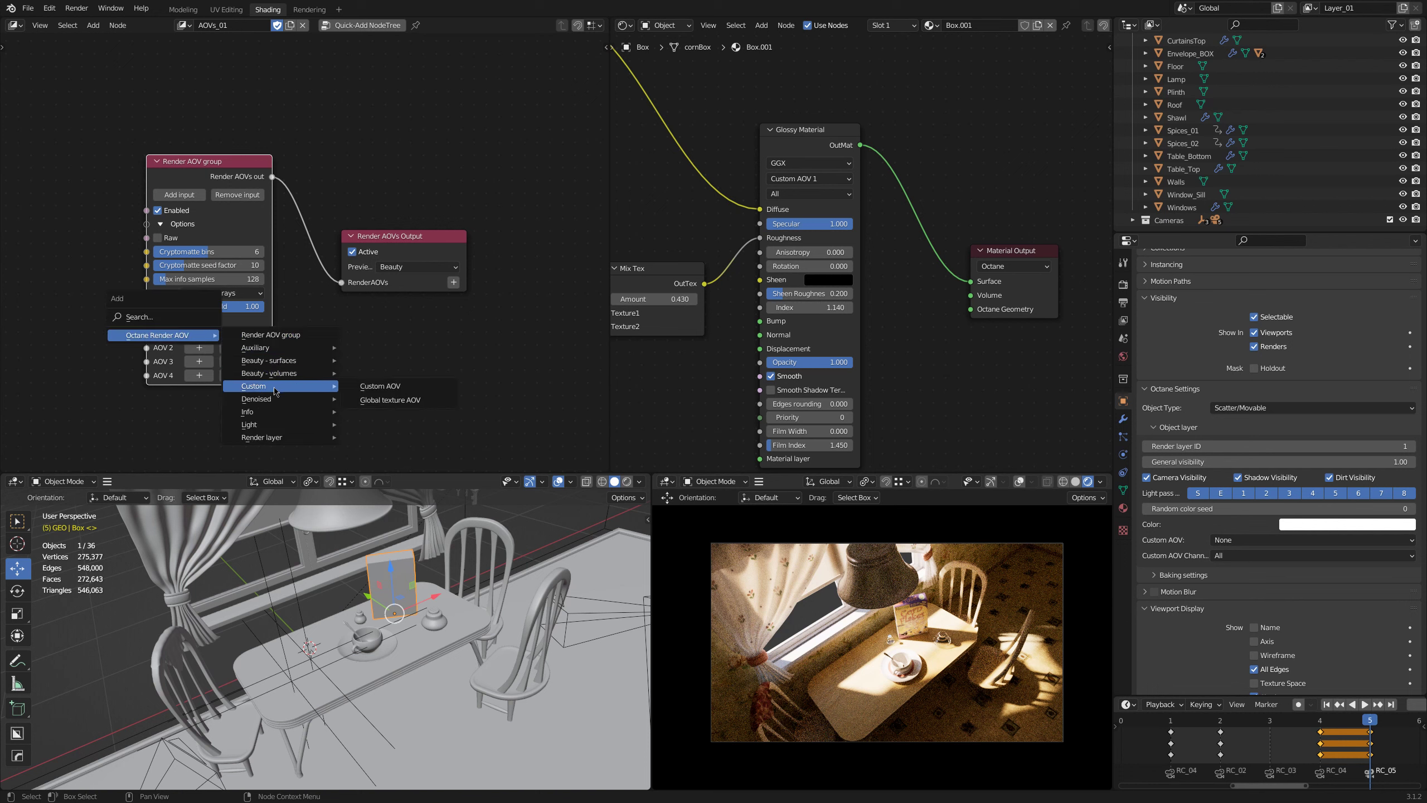
{"action": "left_click", "coordinate": [390, 388]}
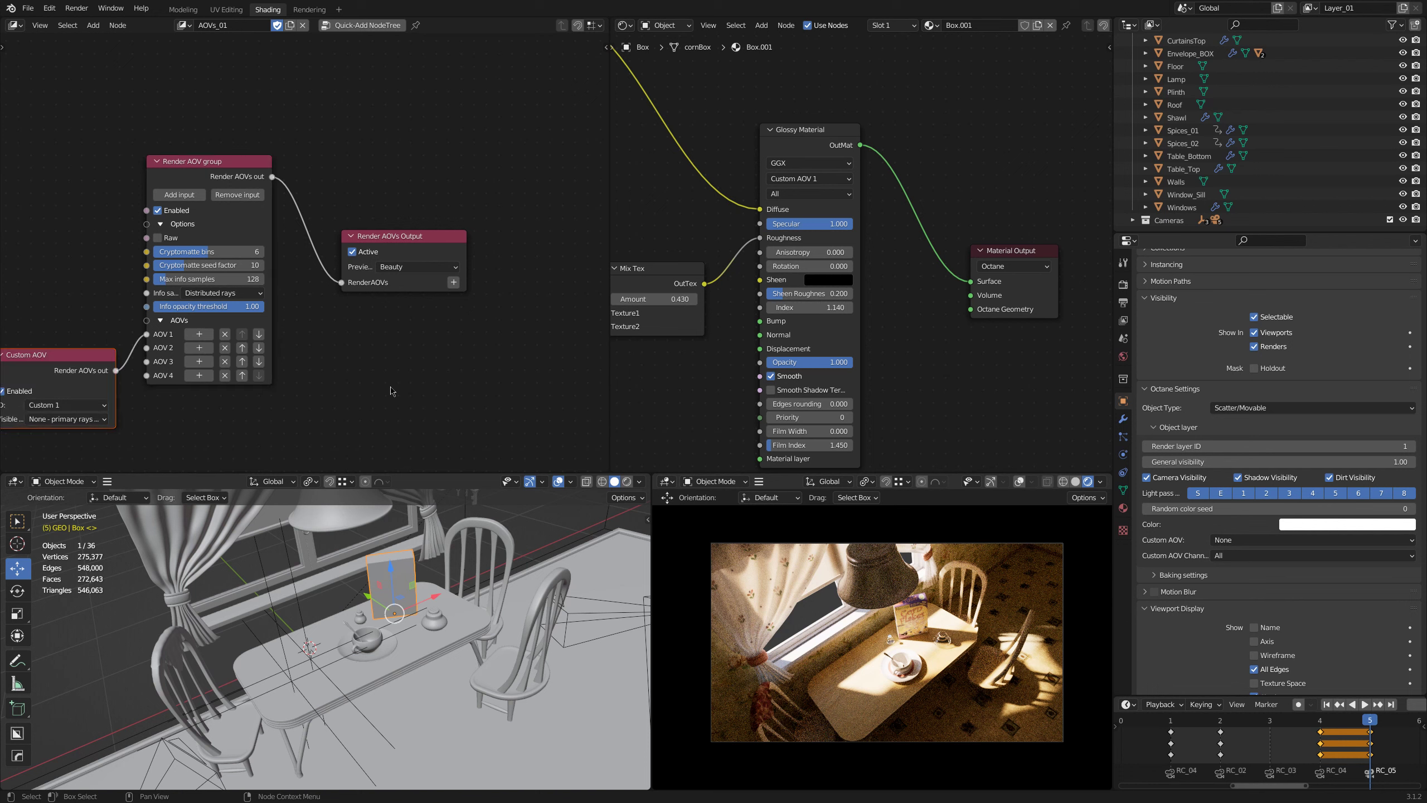
{"action": "left_click", "coordinate": [364, 378]}
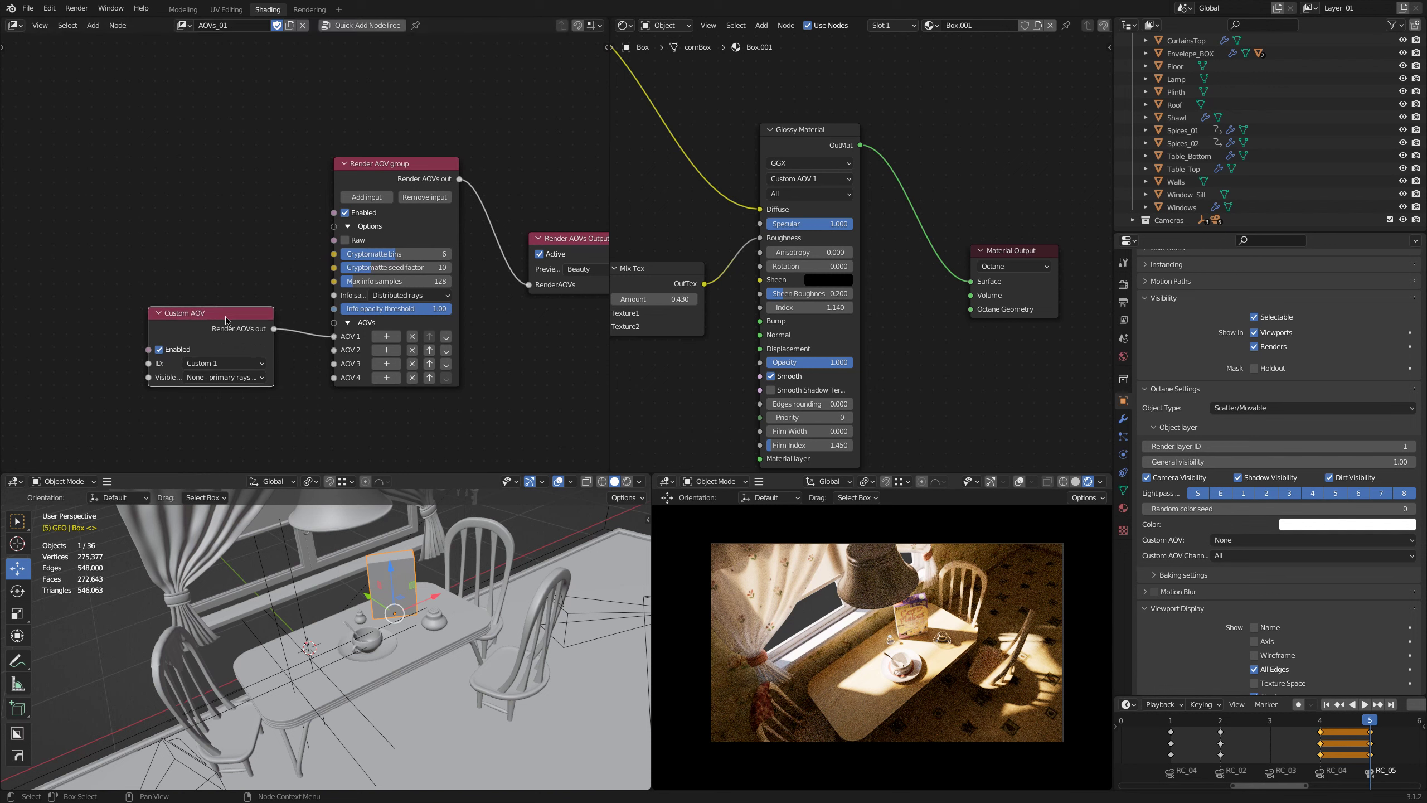
{"action": "left_click", "coordinate": [223, 363]}
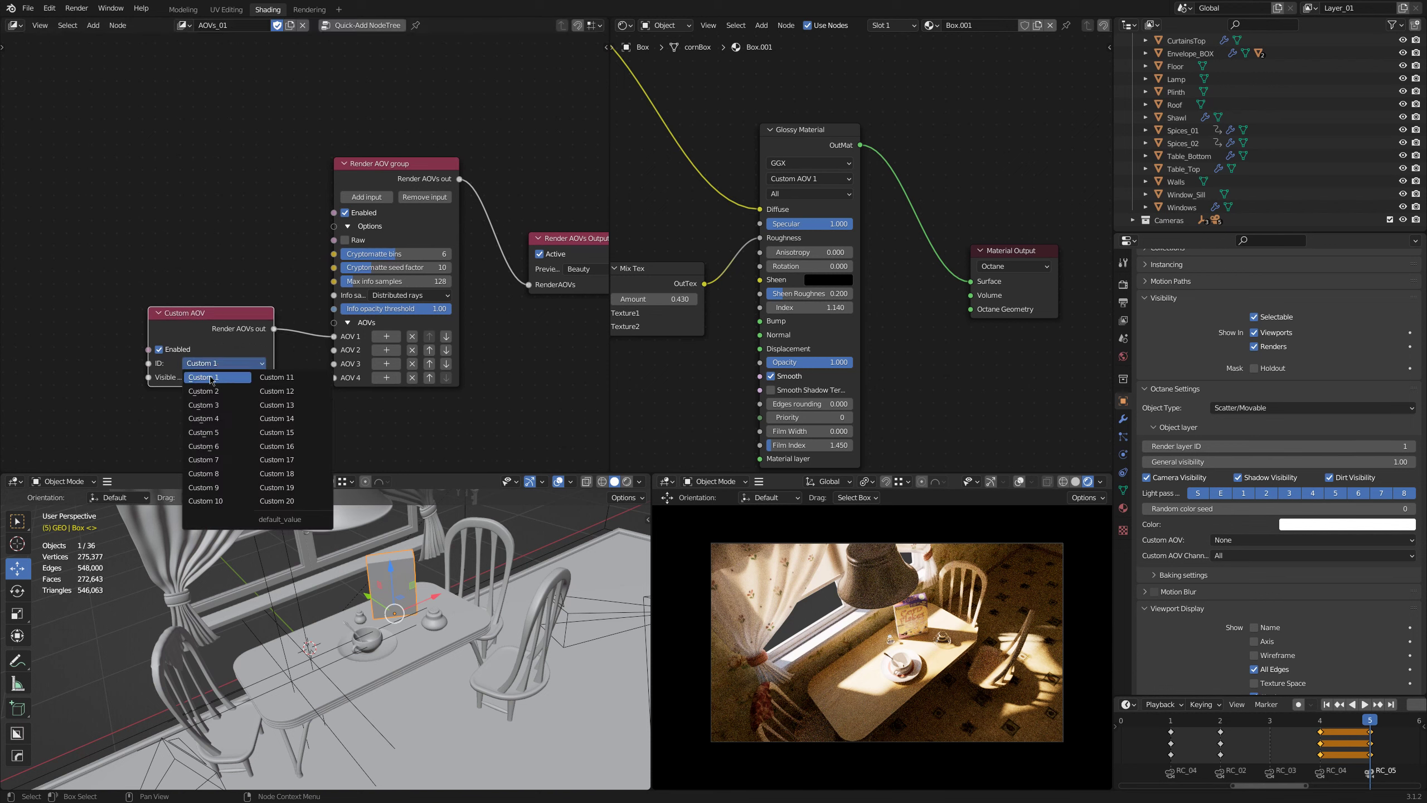
{"action": "left_click", "coordinate": [212, 381]}
Step: Set the Render AOVs Output preview to Custom AOV 1
{"action": "scroll", "coordinate": [264, 331], "scroll_direction": "right", "scroll_amount": 5}
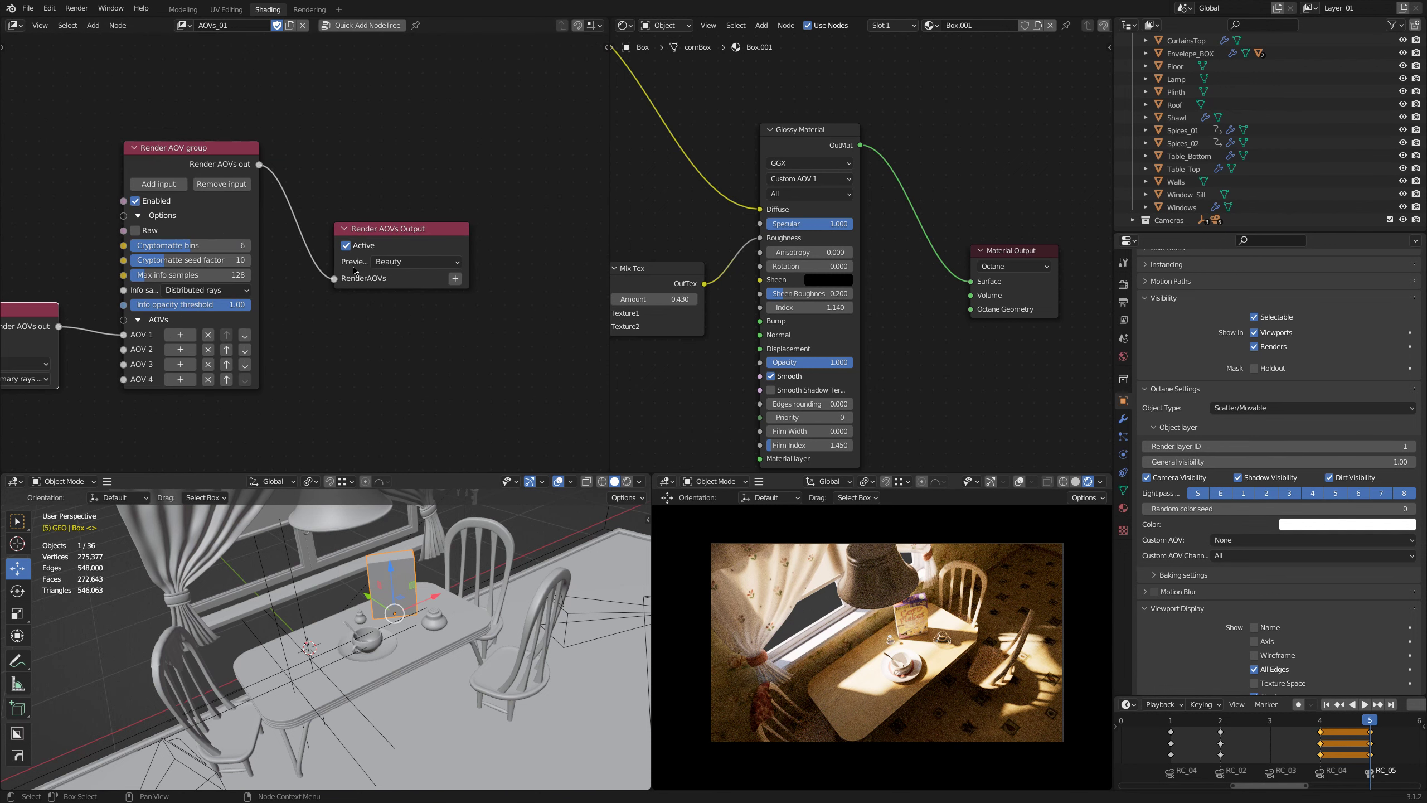
{"action": "left_click", "coordinate": [397, 232]}
{"action": "left_click", "coordinate": [416, 262]}
{"action": "left_click", "coordinate": [424, 311]}
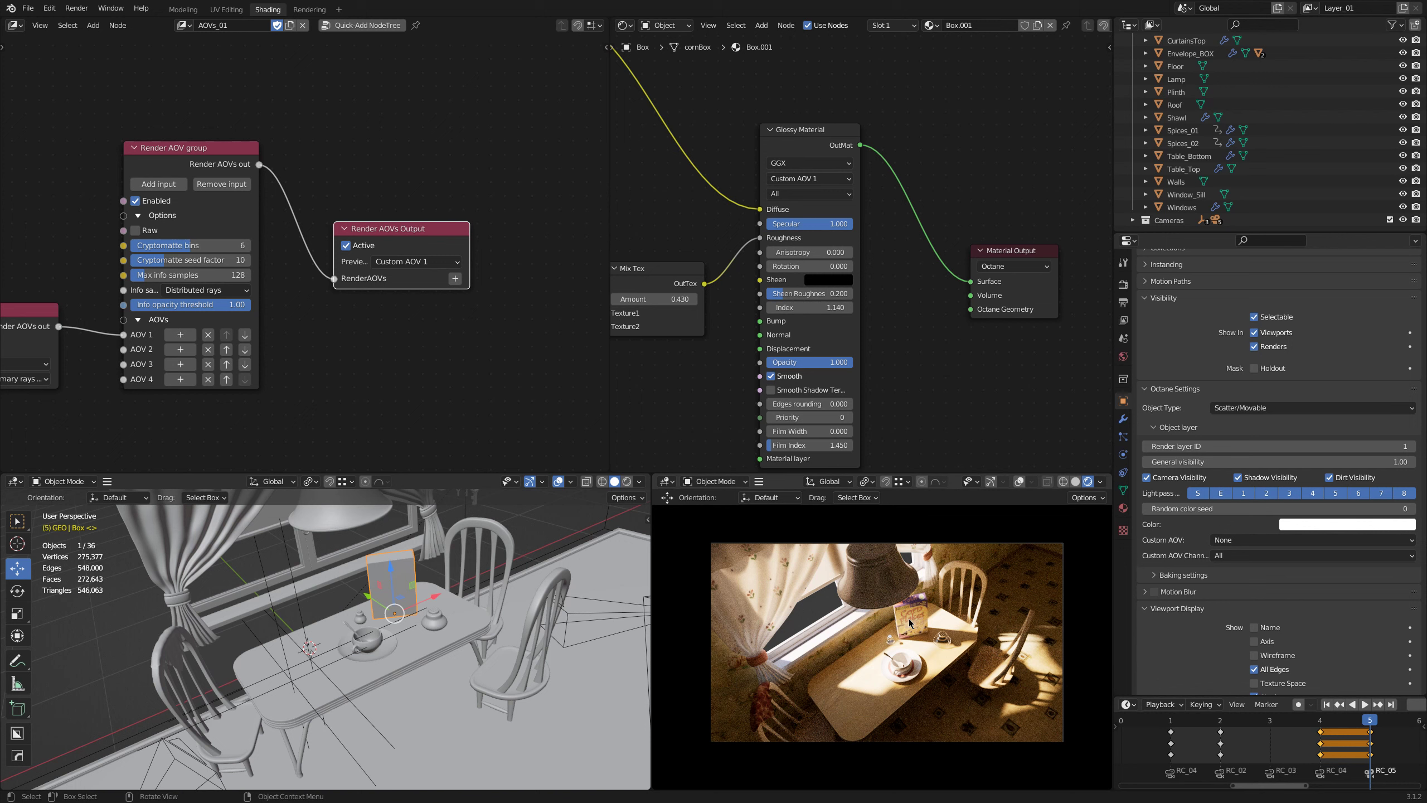
Step: Set the view layer's Render Passes Style to Render AOV Node Graph using the AOVs_01 tree
{"action": "left_click", "coordinate": [1123, 320]}
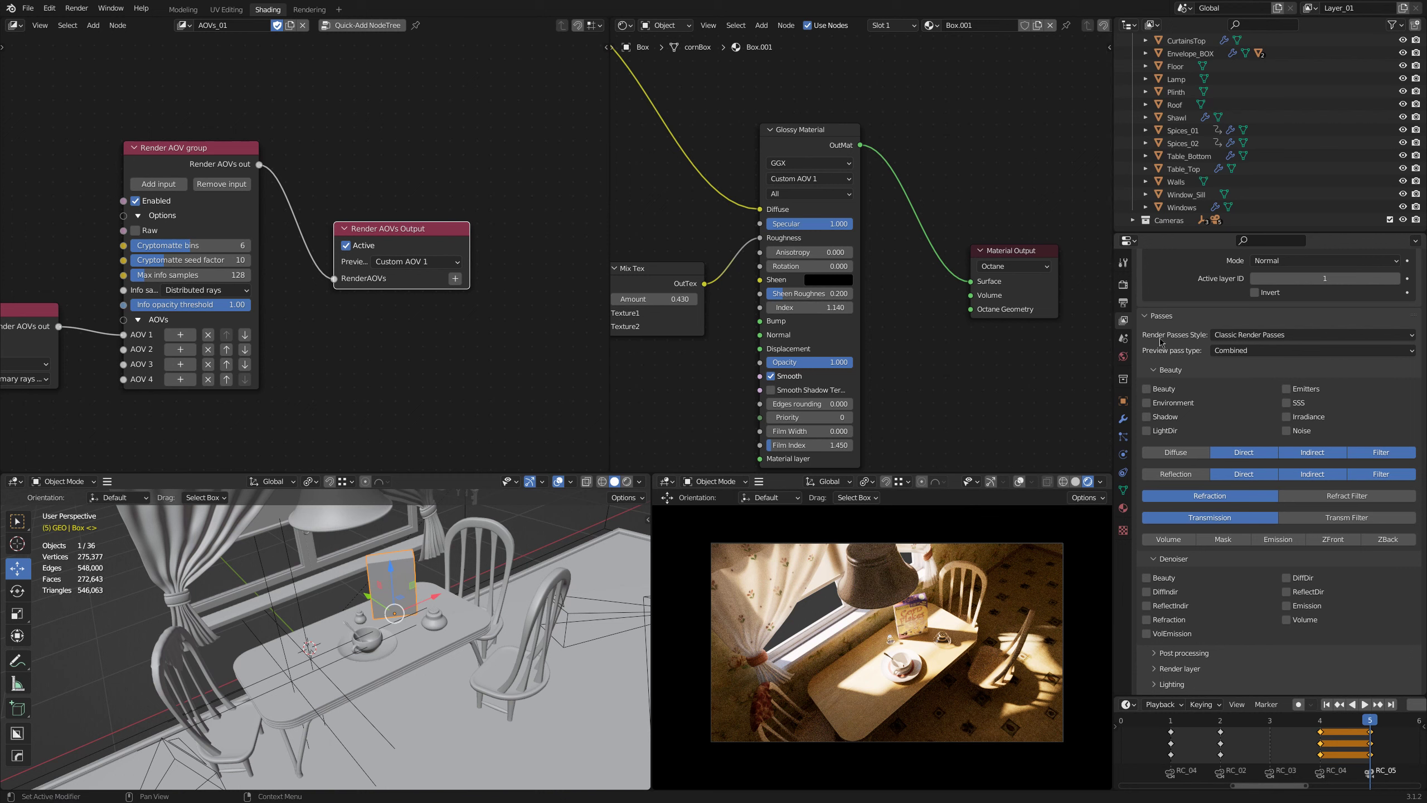
{"action": "left_click", "coordinate": [1264, 335]}
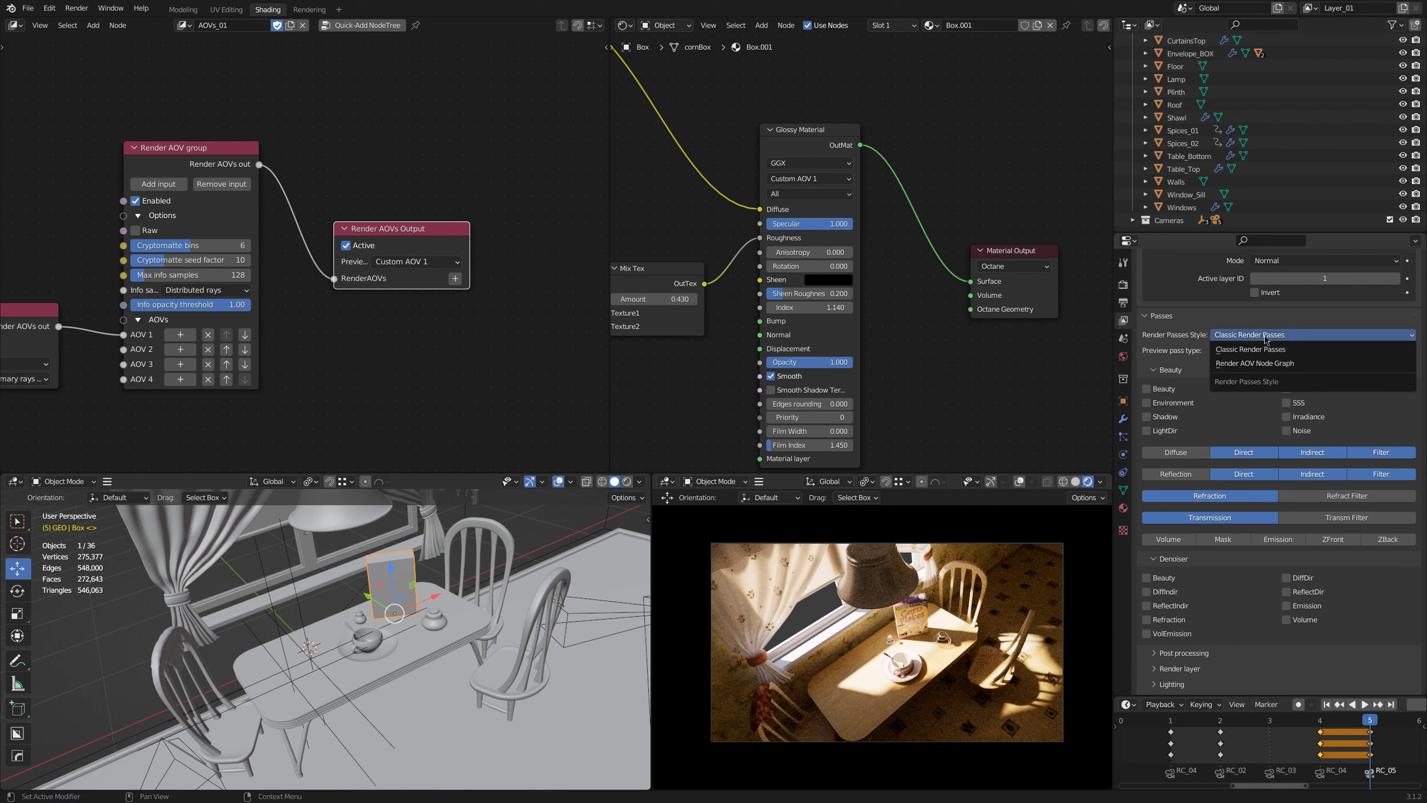
{"action": "left_click", "coordinate": [1256, 364]}
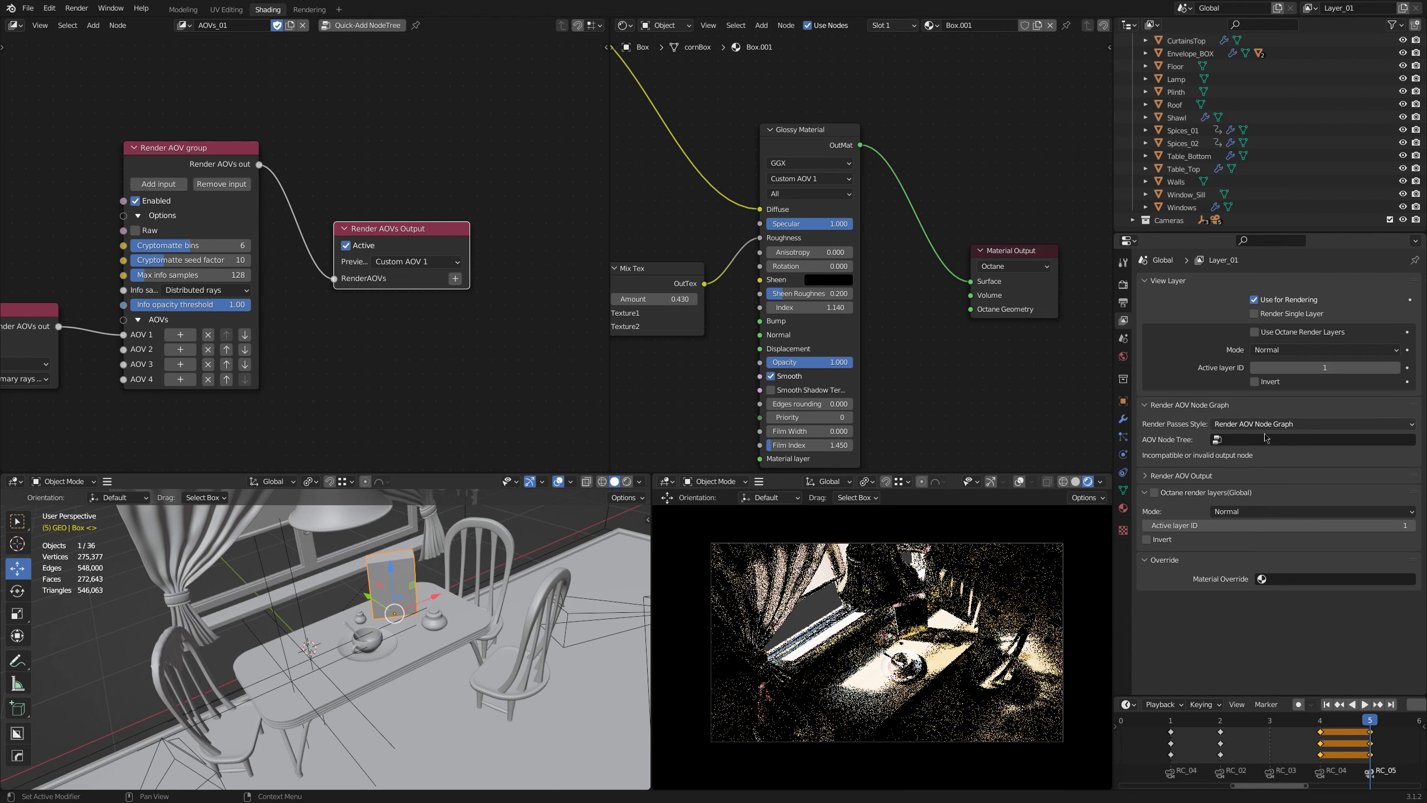
{"action": "left_click", "coordinate": [1236, 439]}
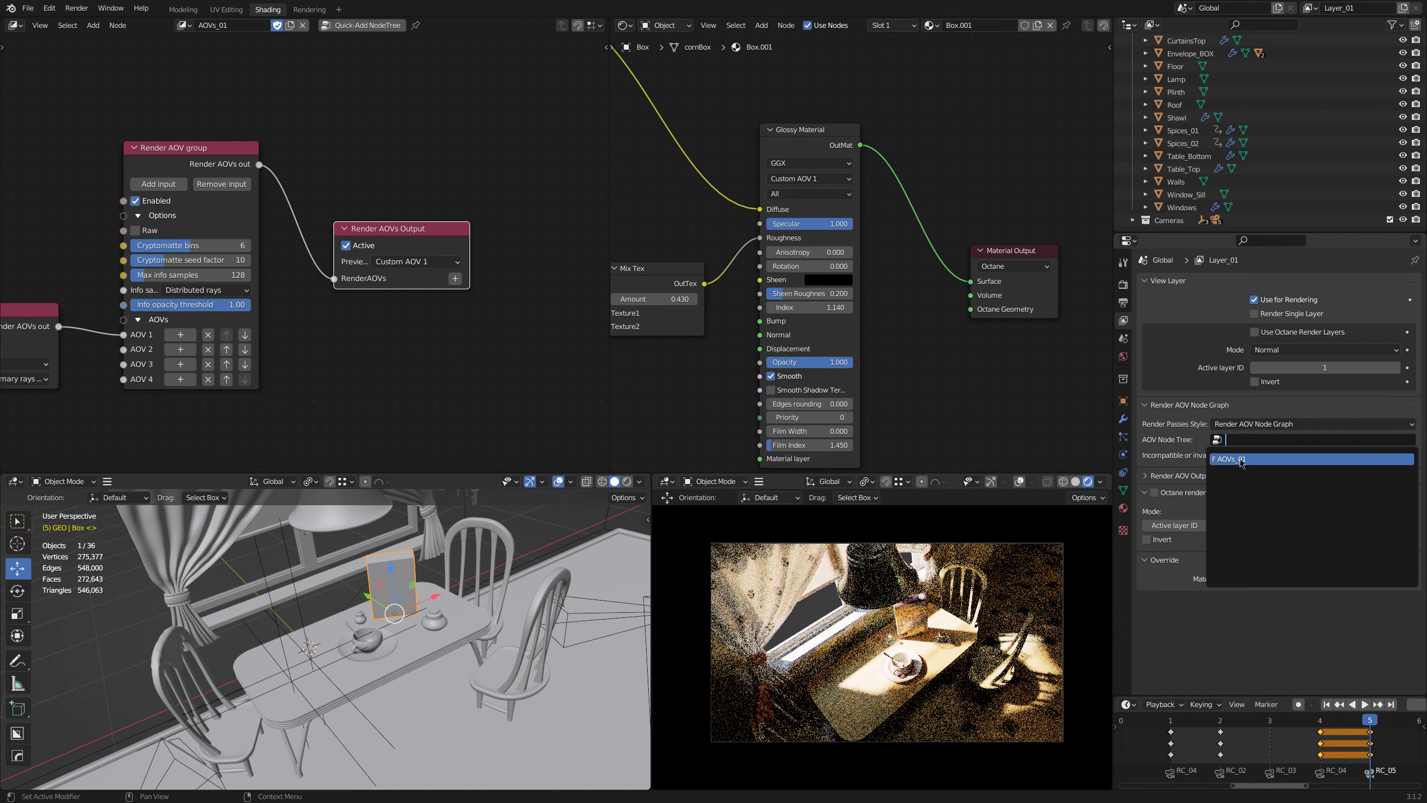
{"action": "left_click", "coordinate": [1242, 460]}
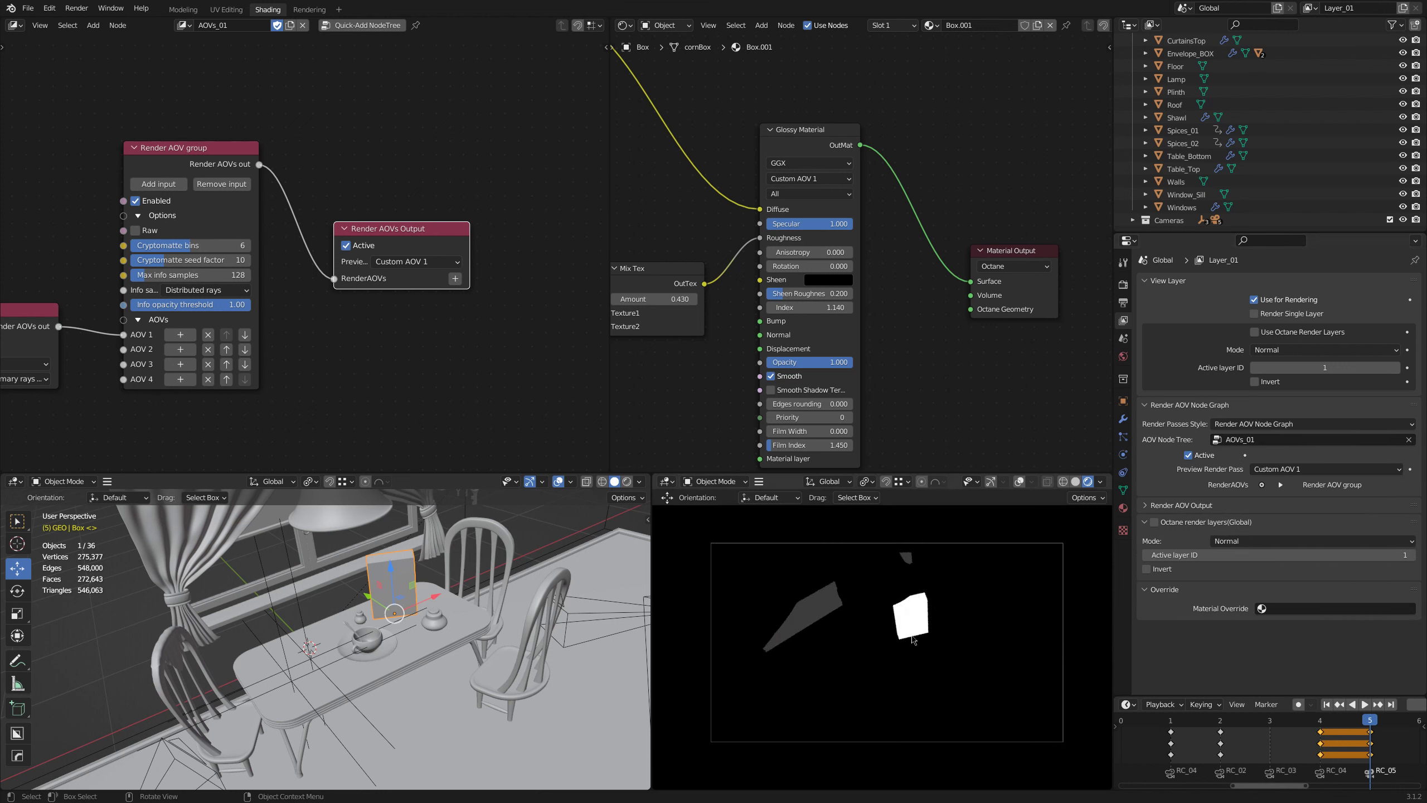
Step: Select the cup and inspect the custom AOV options of its Saucer_01 and Spoon materials
{"action": "mouse_move", "coordinate": [386, 678]}
{"action": "middle_mouse_down"}
{"action": "mouse_move", "coordinate": [420, 643]}
{"action": "mouse_move", "coordinate": [392, 628]}
{"action": "middle_mouse_up"}
{"action": "scroll", "coordinate": [392, 628], "scroll_direction": "up", "scroll_amount": 3}
{"action": "left_click", "coordinate": [374, 621]}
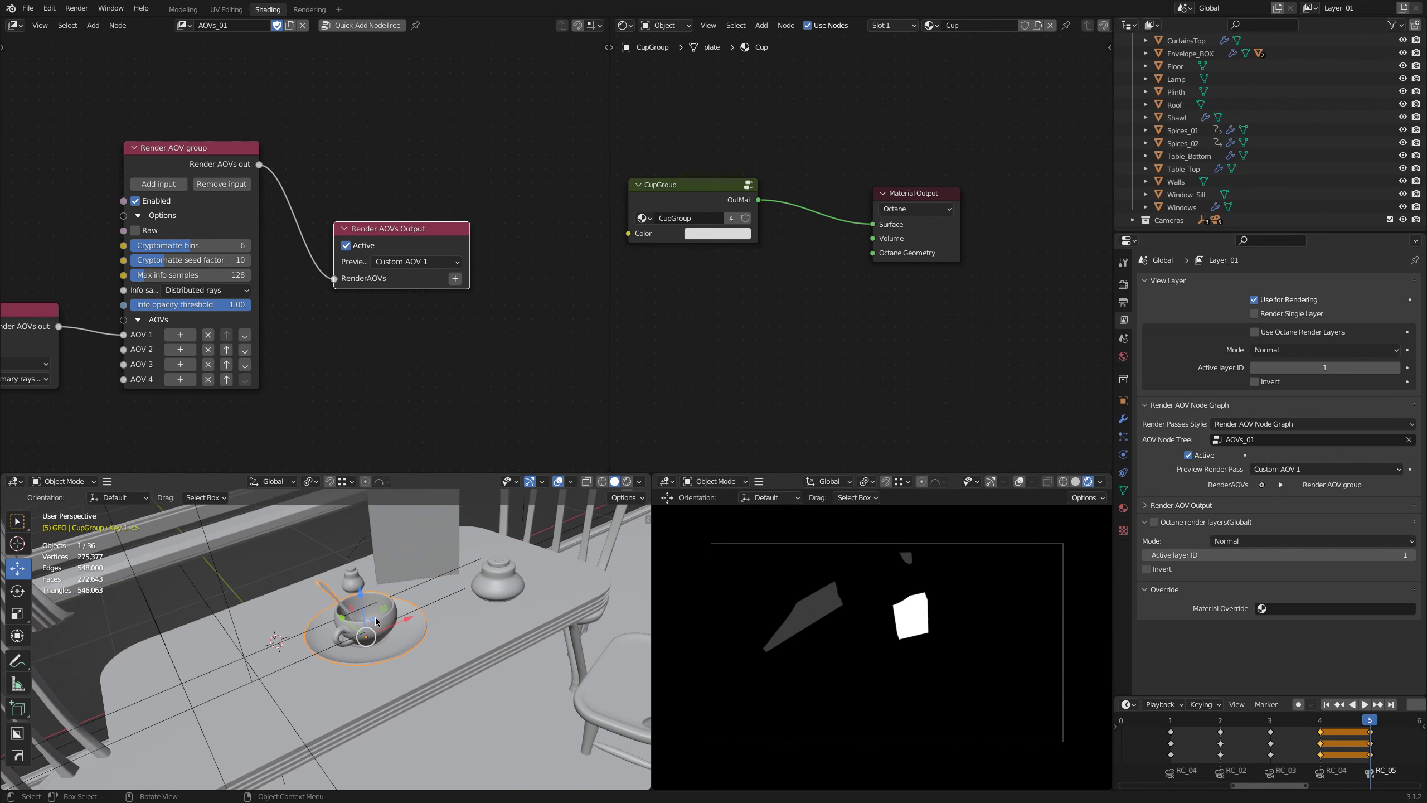
{"action": "left_click", "coordinate": [1123, 512]}
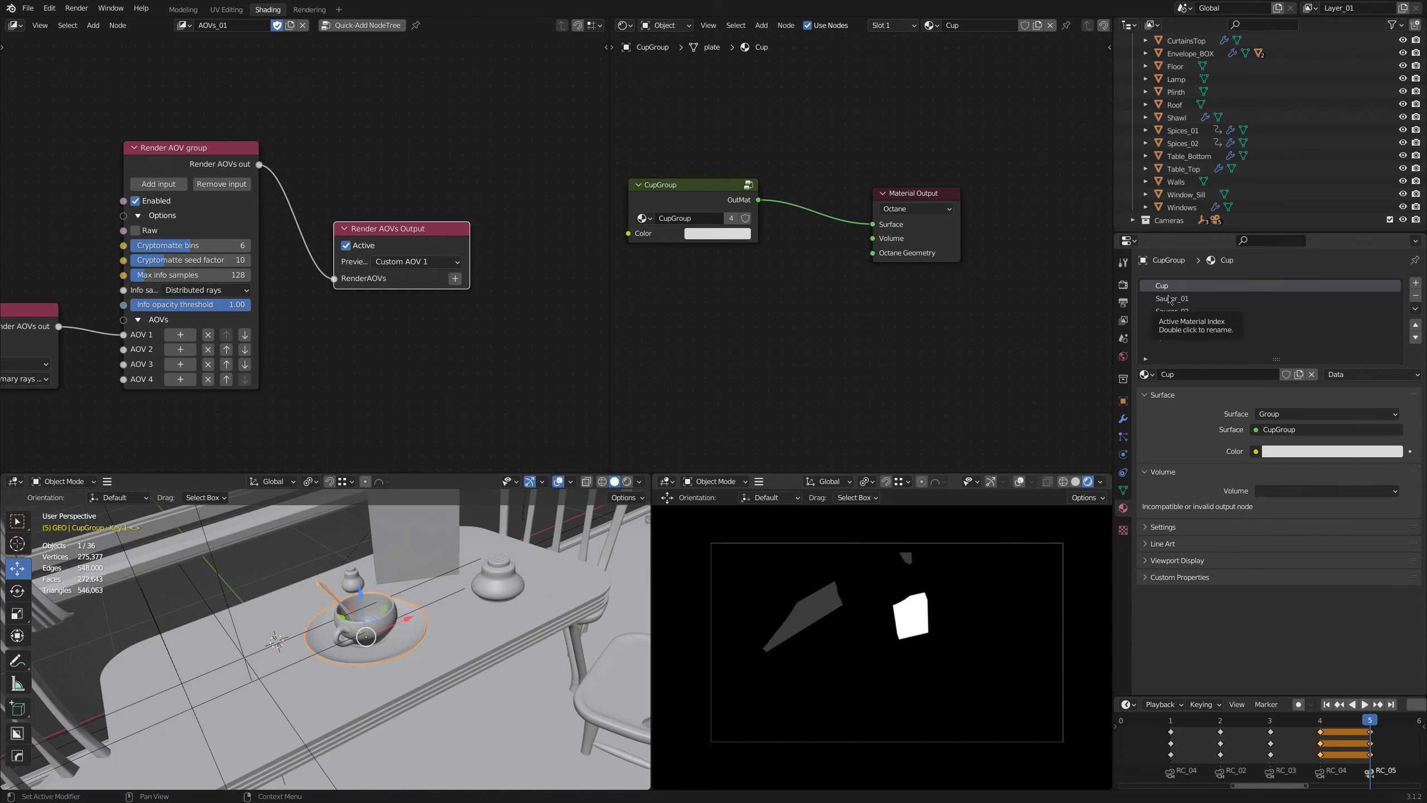
{"action": "left_click", "coordinate": [1168, 299]}
{"action": "left_click", "coordinate": [732, 233]}
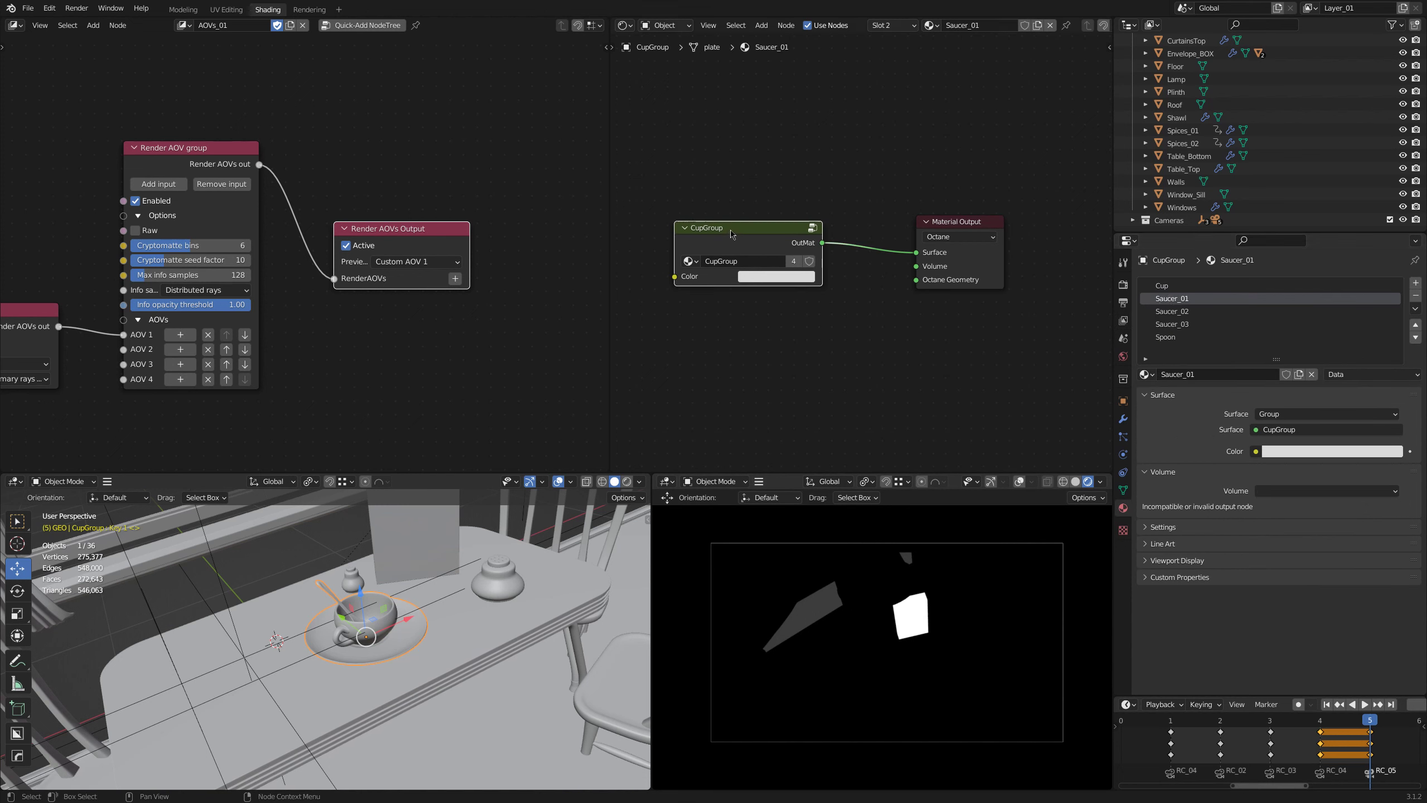
{"action": "key", "text": "Tab"}
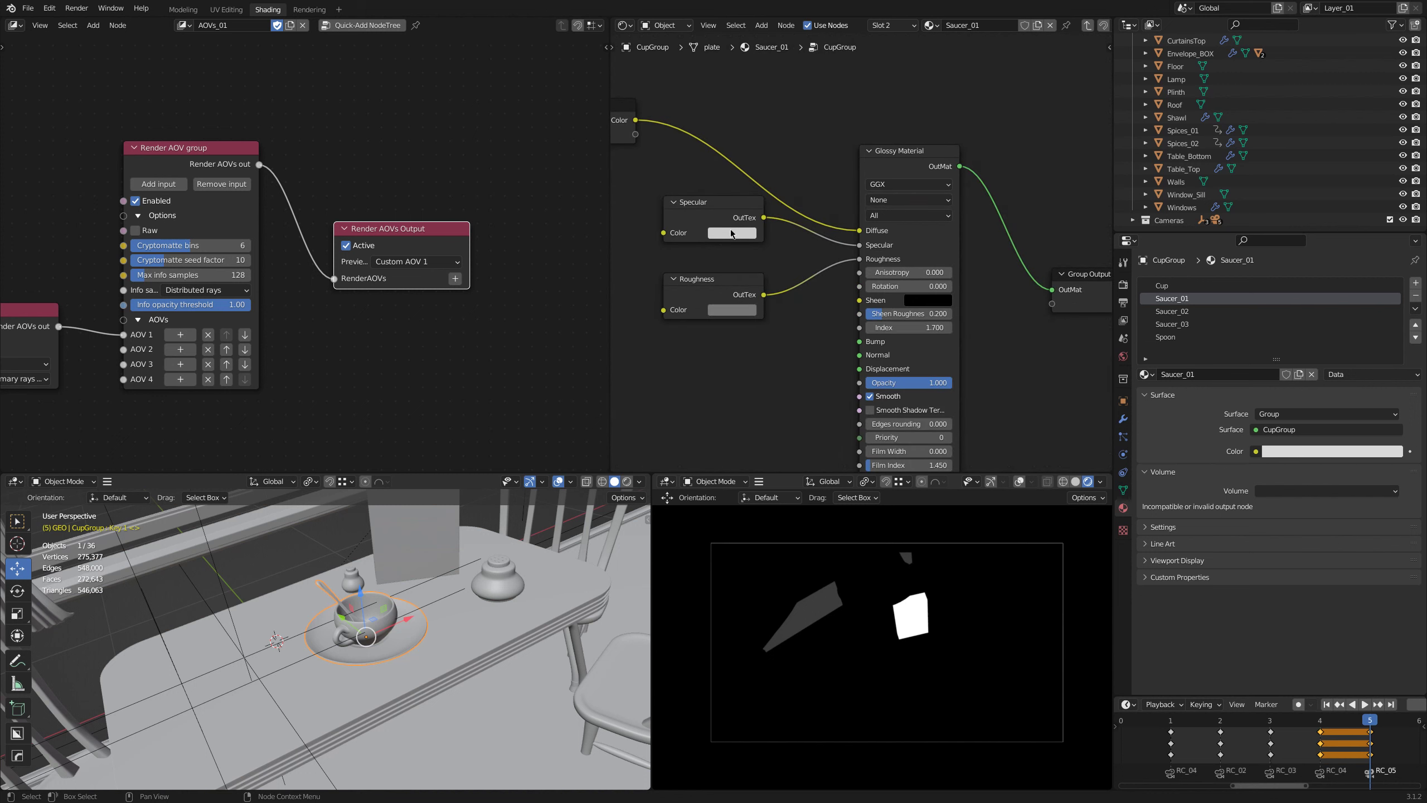
{"action": "left_click", "coordinate": [880, 201]}
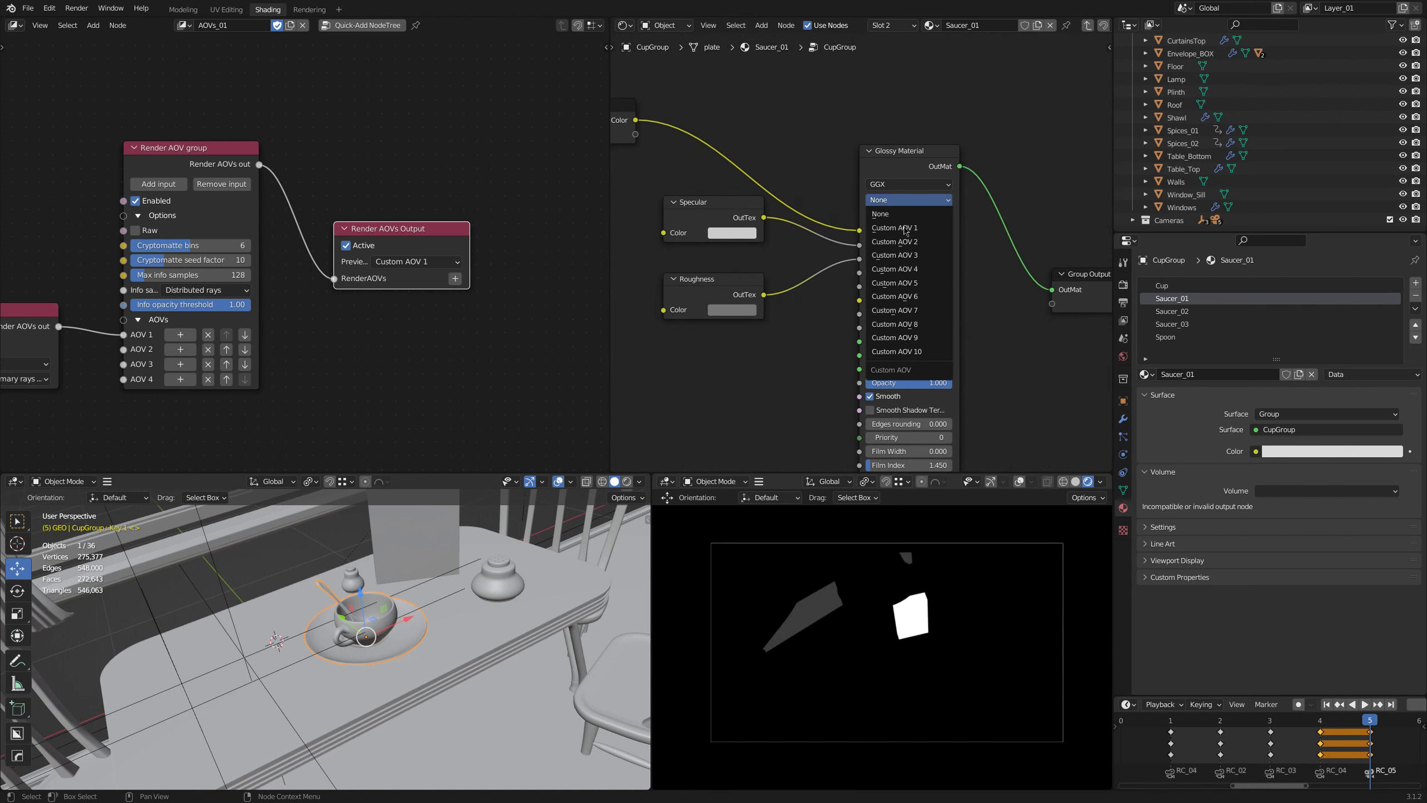
{"action": "left_click", "coordinate": [1165, 336]}
{"action": "middle_click_drag", "start_coordinate": [746, 273], "coordinate": [884, 357]}
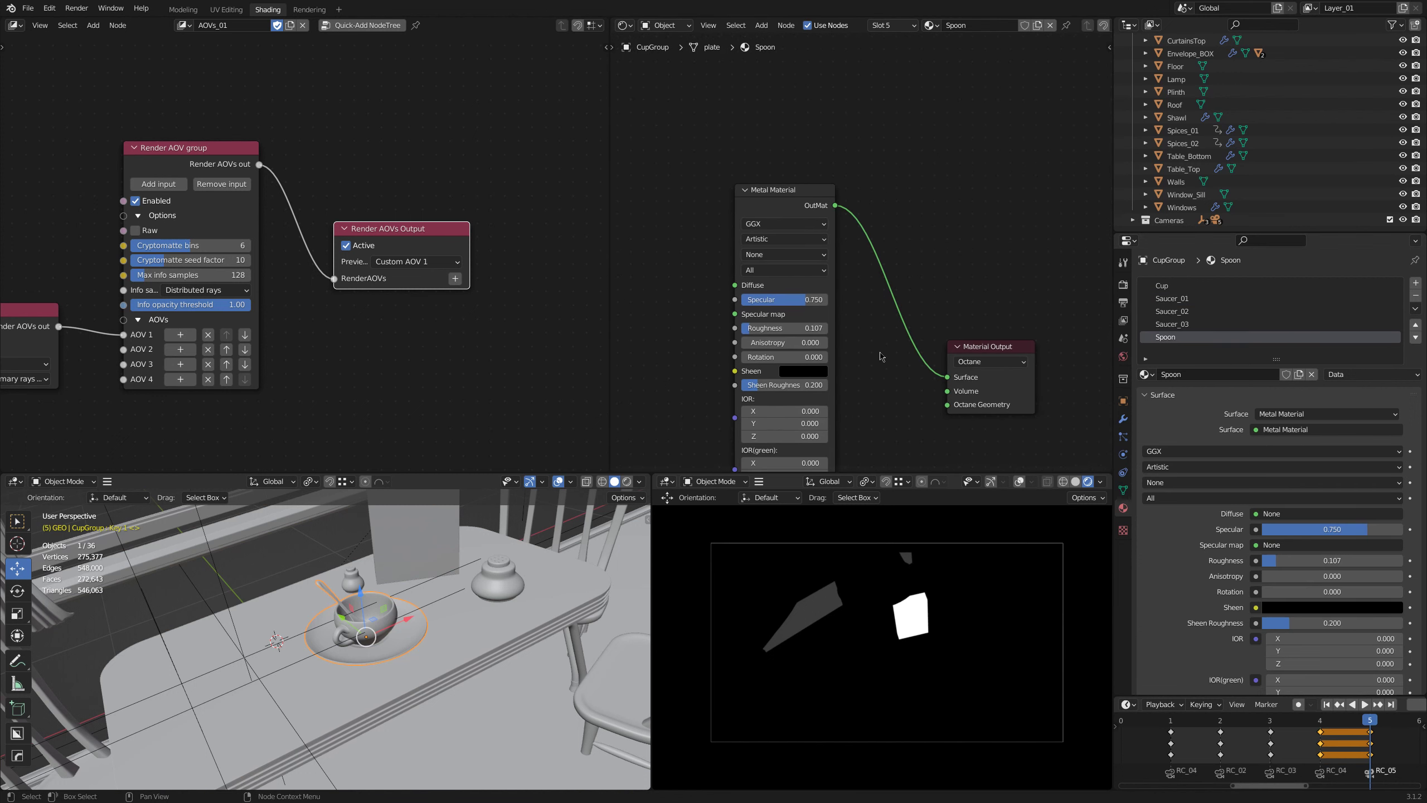
{"action": "left_click", "coordinate": [781, 255]}
Step: Assign the cup group to Custom AOV 1 in its object properties
{"action": "left_click", "coordinate": [1122, 400]}
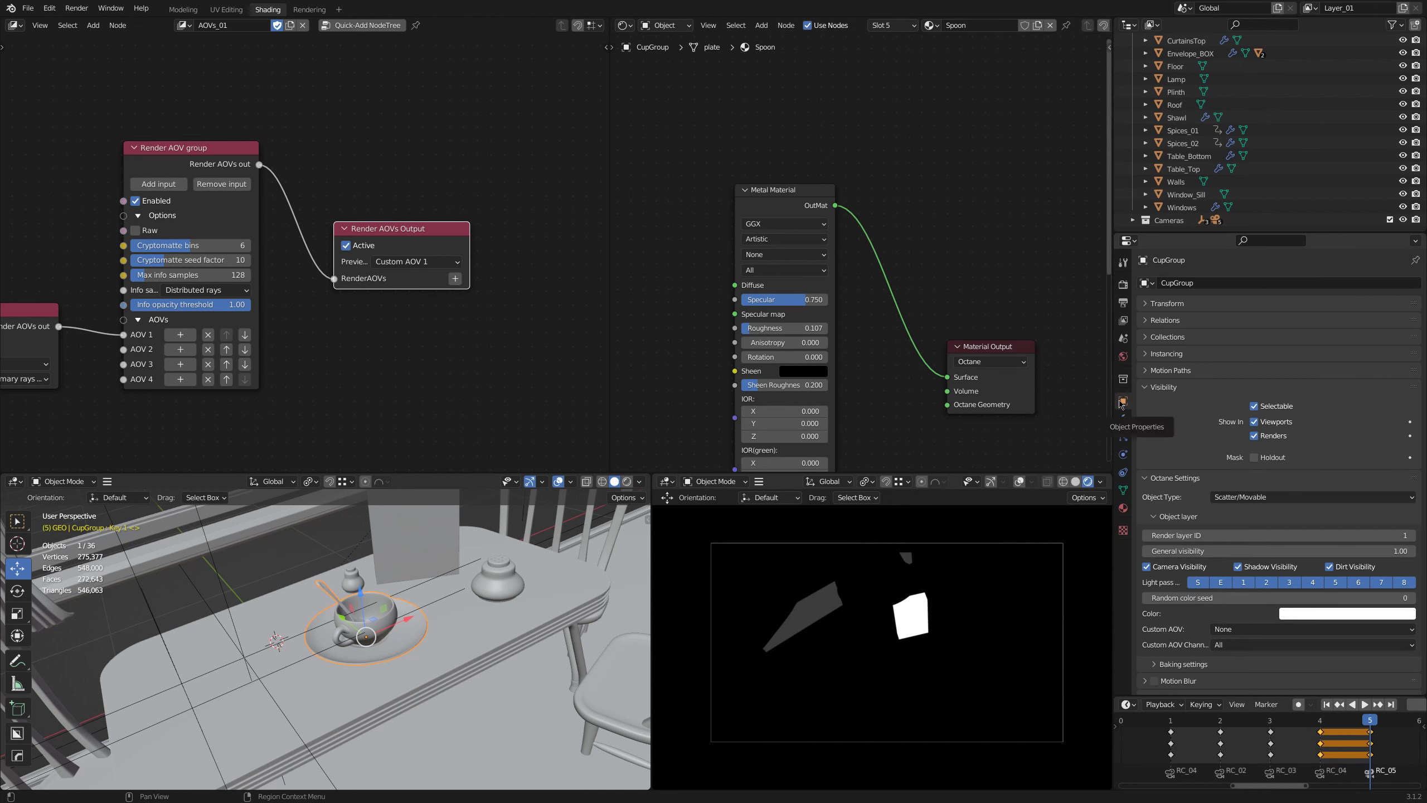
{"action": "left_click", "coordinate": [1242, 629]}
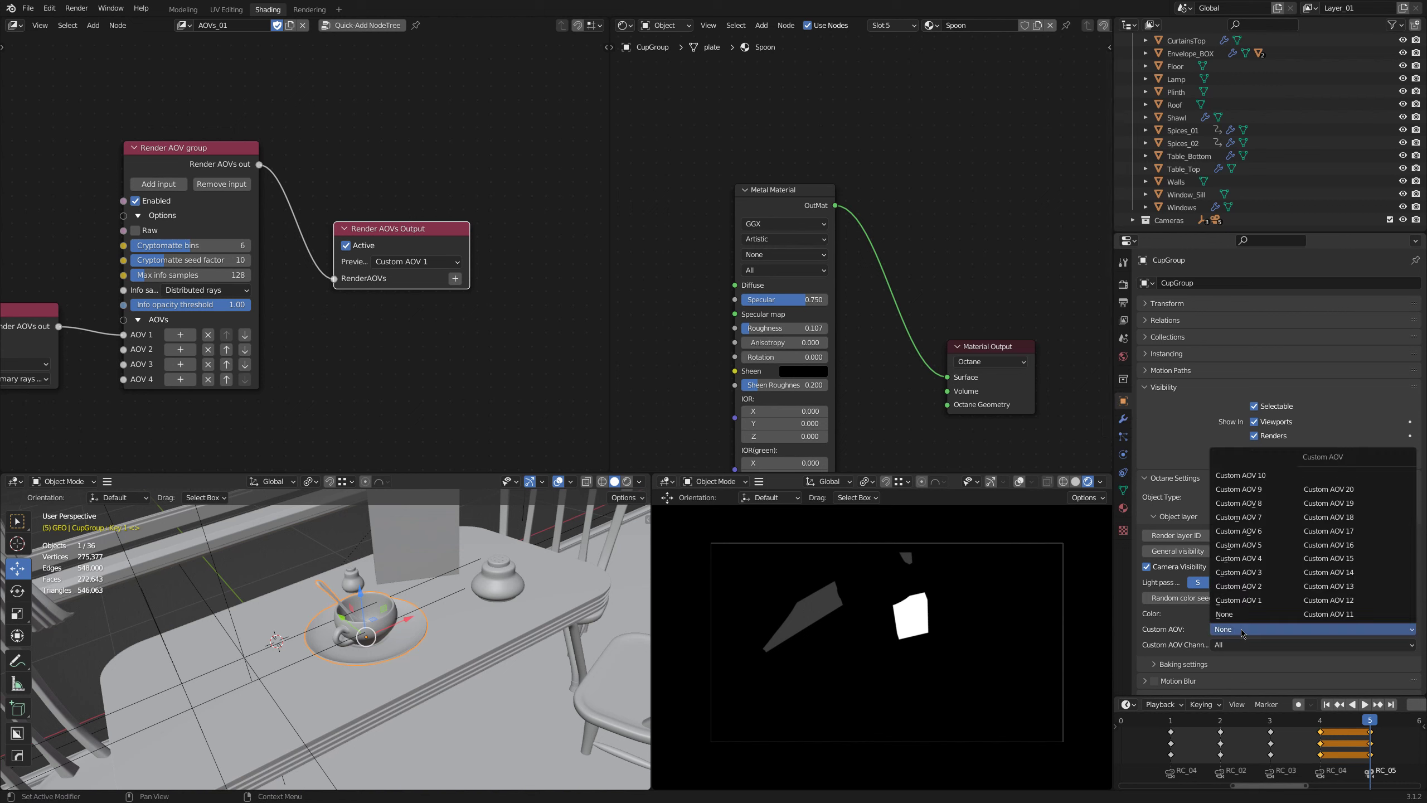
{"action": "left_click", "coordinate": [1258, 599]}
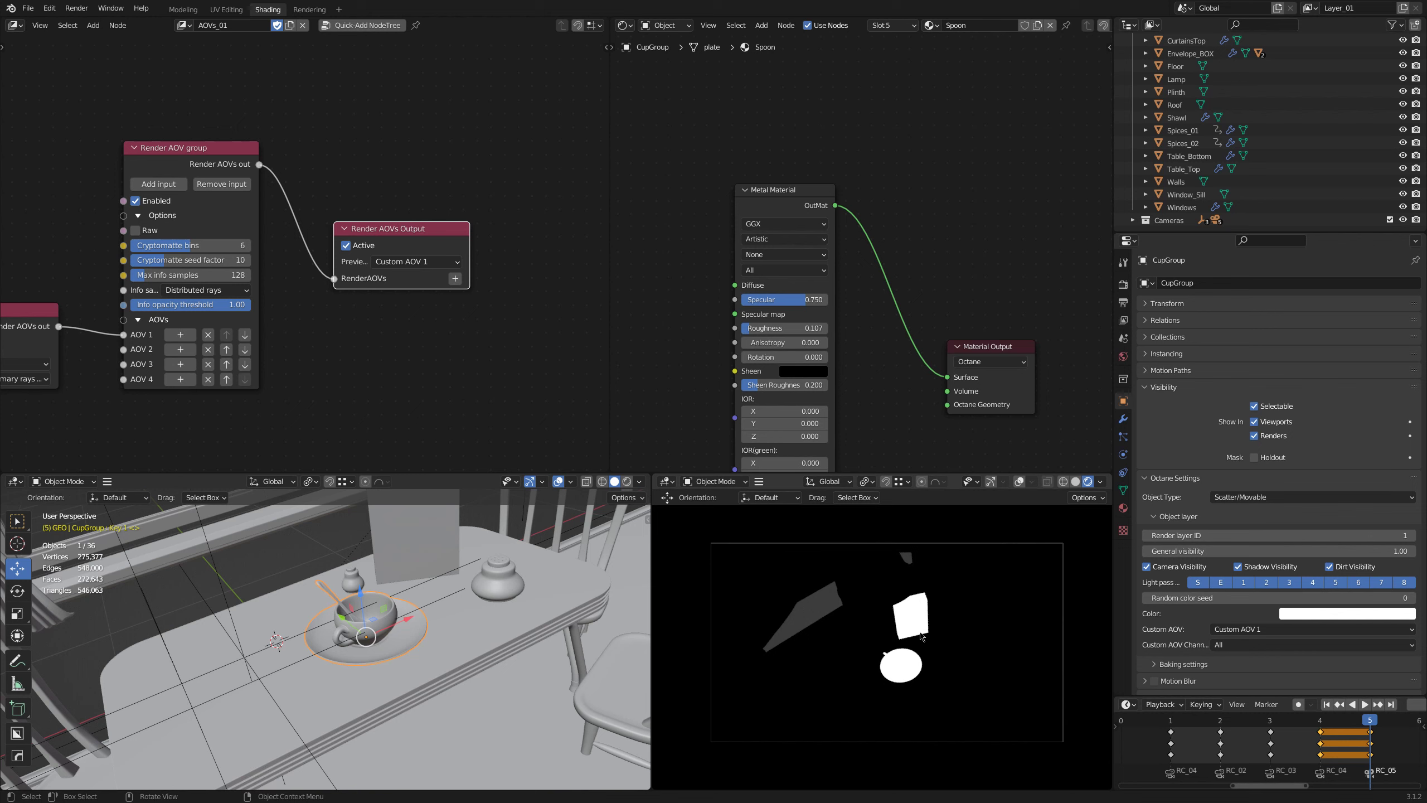
Step: Select Spices_02 and Spices_01 and assign both to Custom AOV 1
{"action": "left_click", "coordinate": [507, 582]}
{"action": "middle_click_drag", "start_coordinate": [507, 582], "coordinate": [368, 610]}
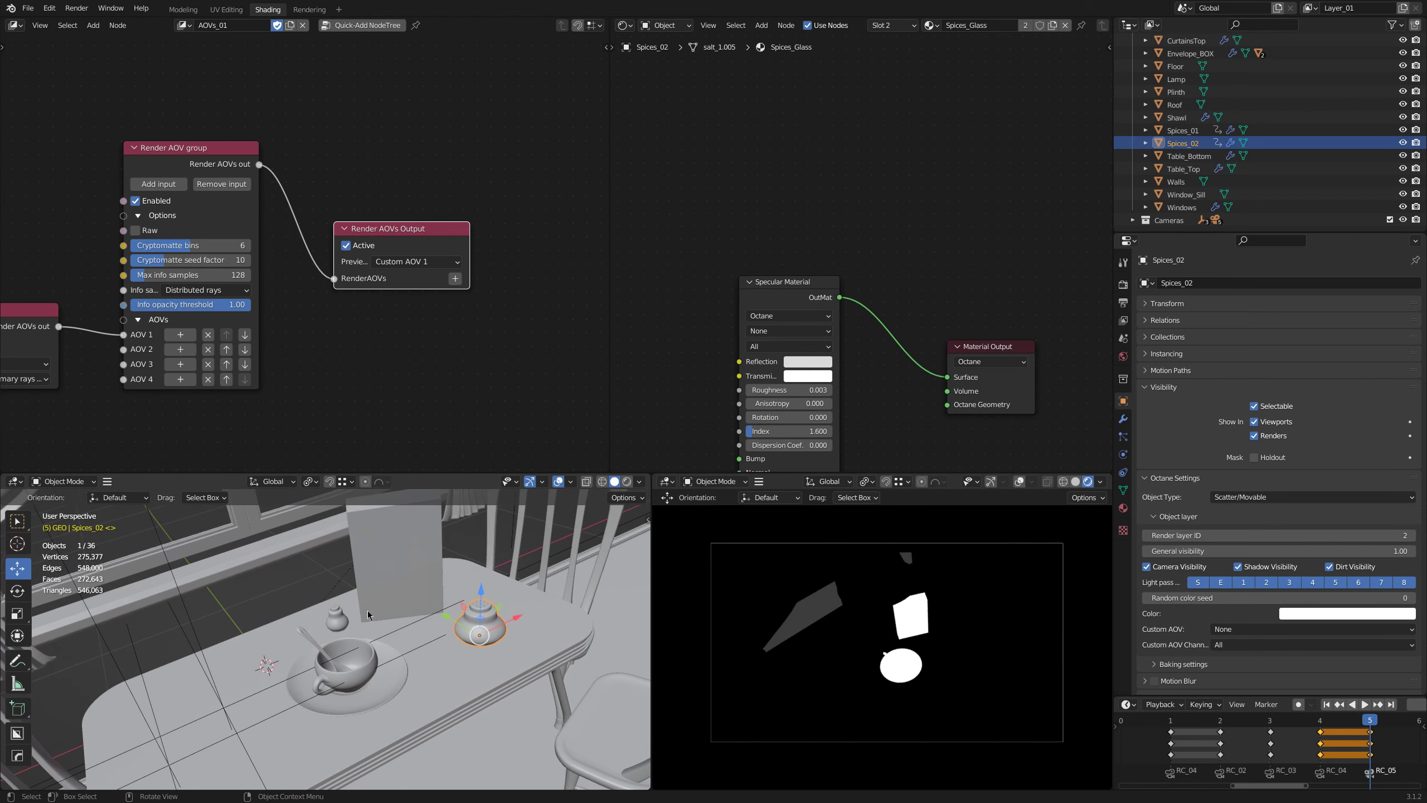
{"action": "left_click", "coordinate": [335, 616], "text": "shift"}
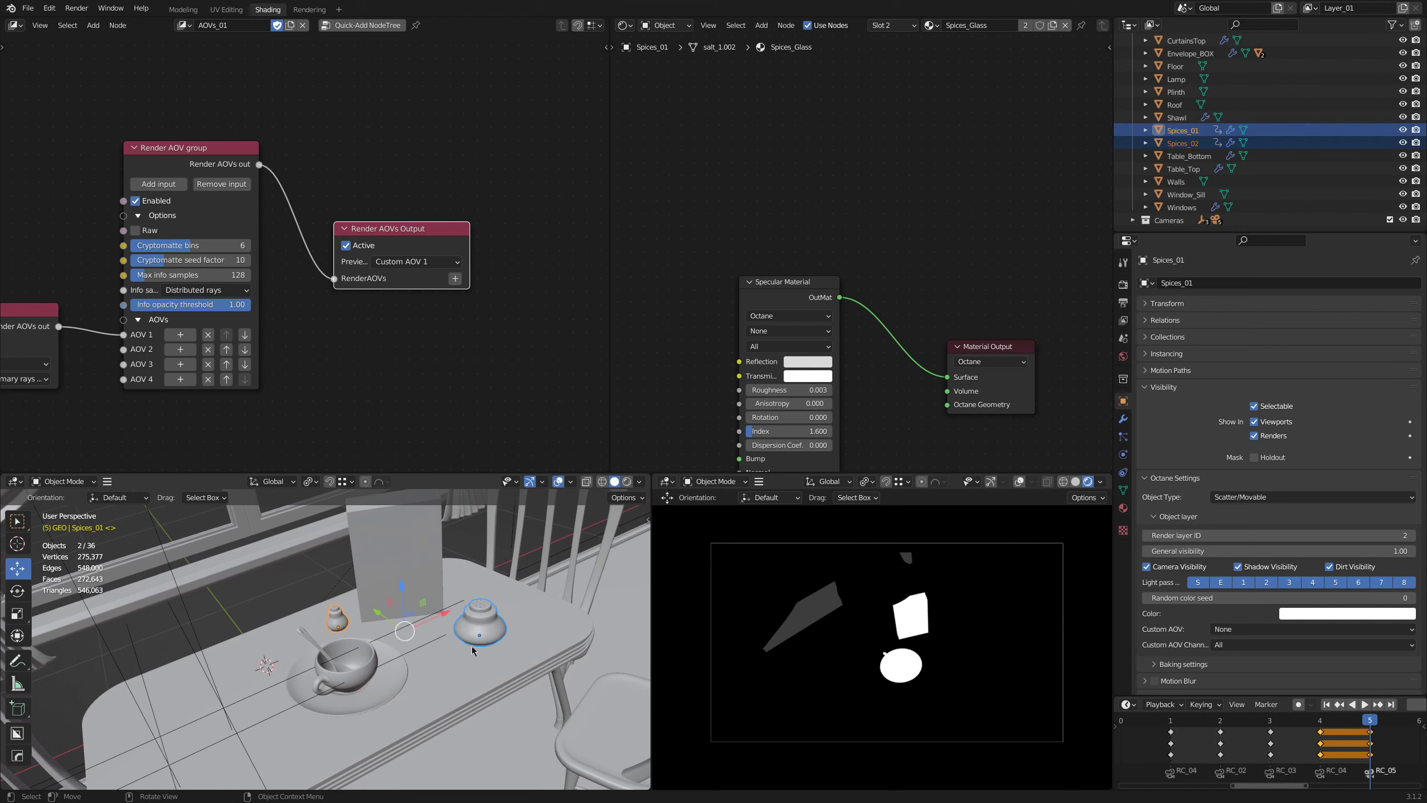
{"action": "left_click", "coordinate": [1230, 630]}
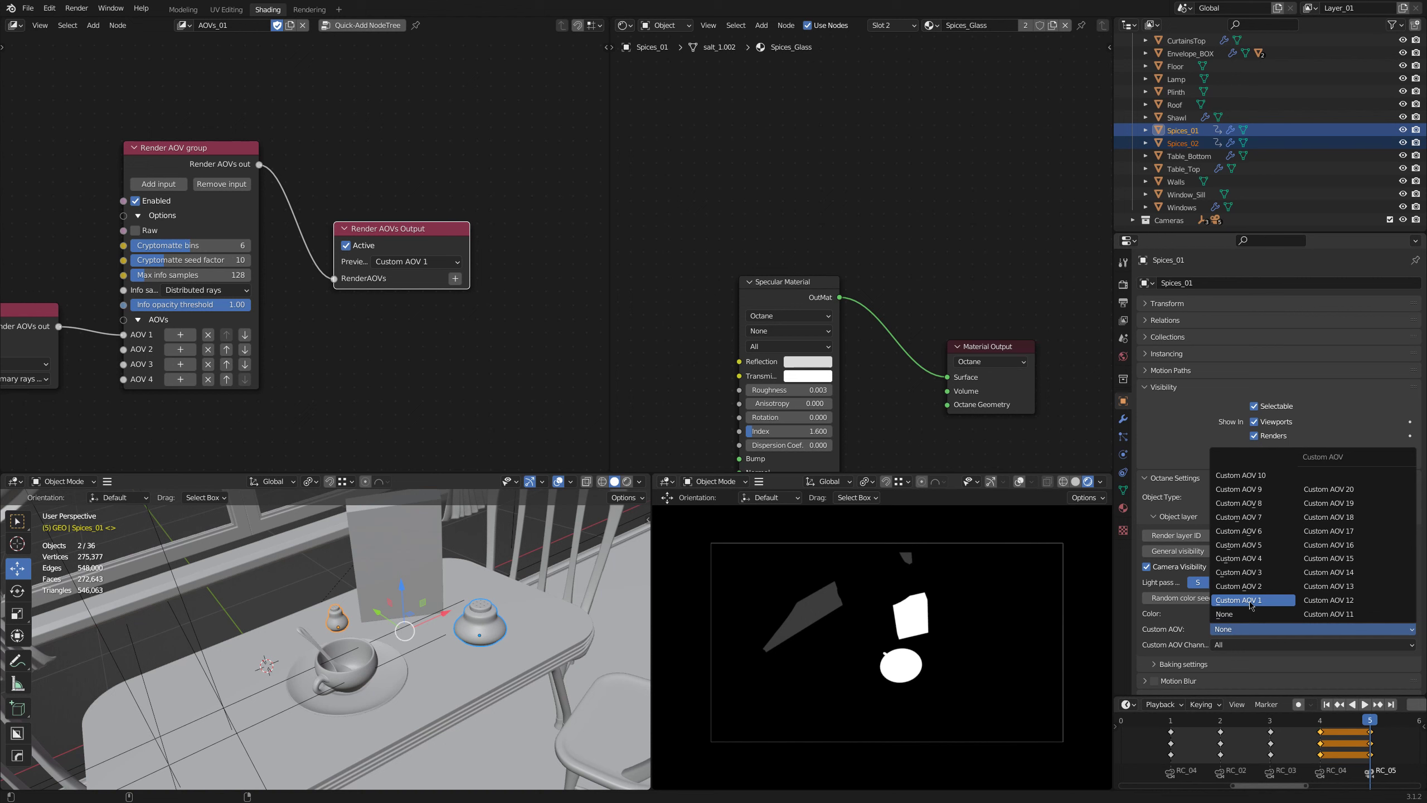
{"action": "left_click", "coordinate": [1251, 602]}
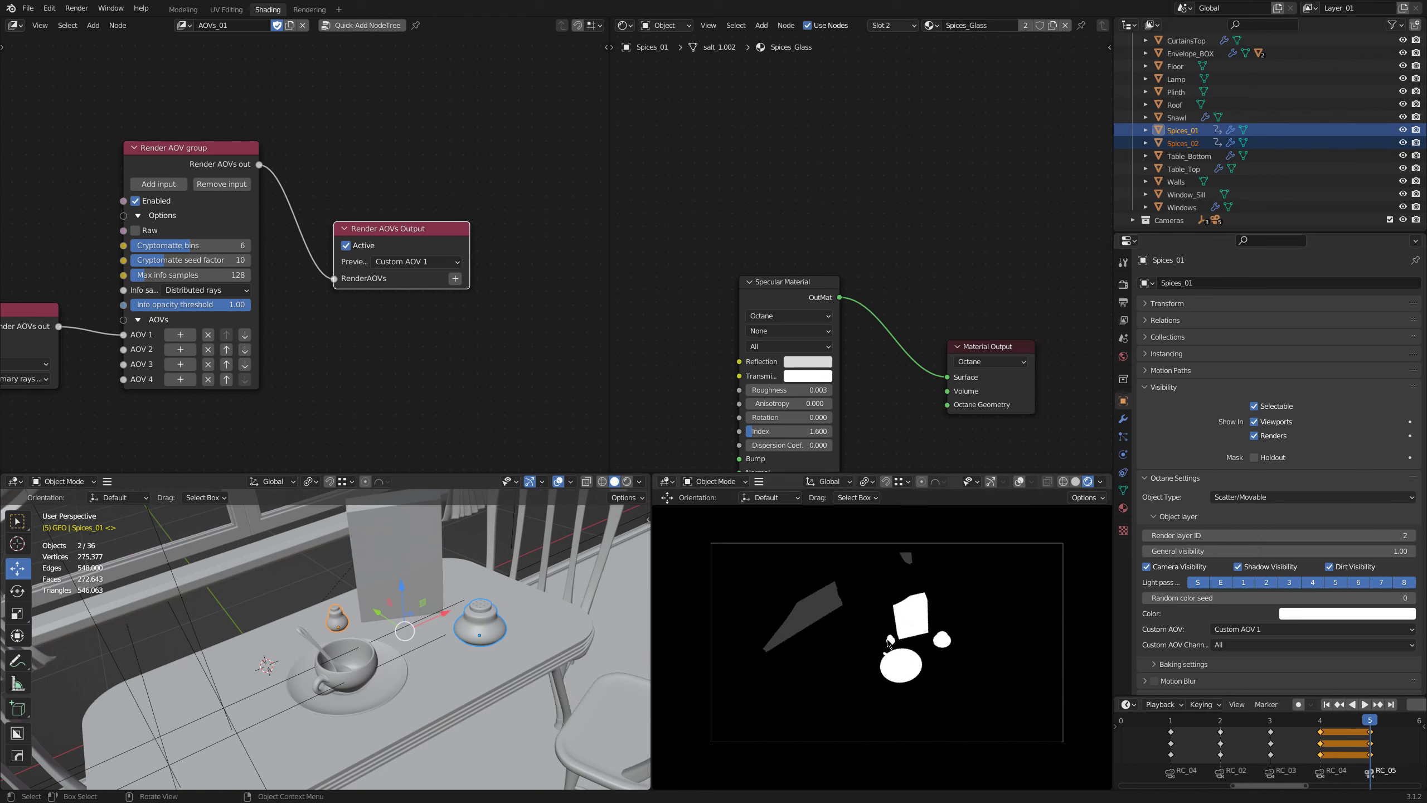
Step: Make sure Chair_03 and Chair_02 are assigned to Custom AOV 2
{"action": "scroll", "coordinate": [529, 615], "scroll_direction": "down", "scroll_amount": 5}
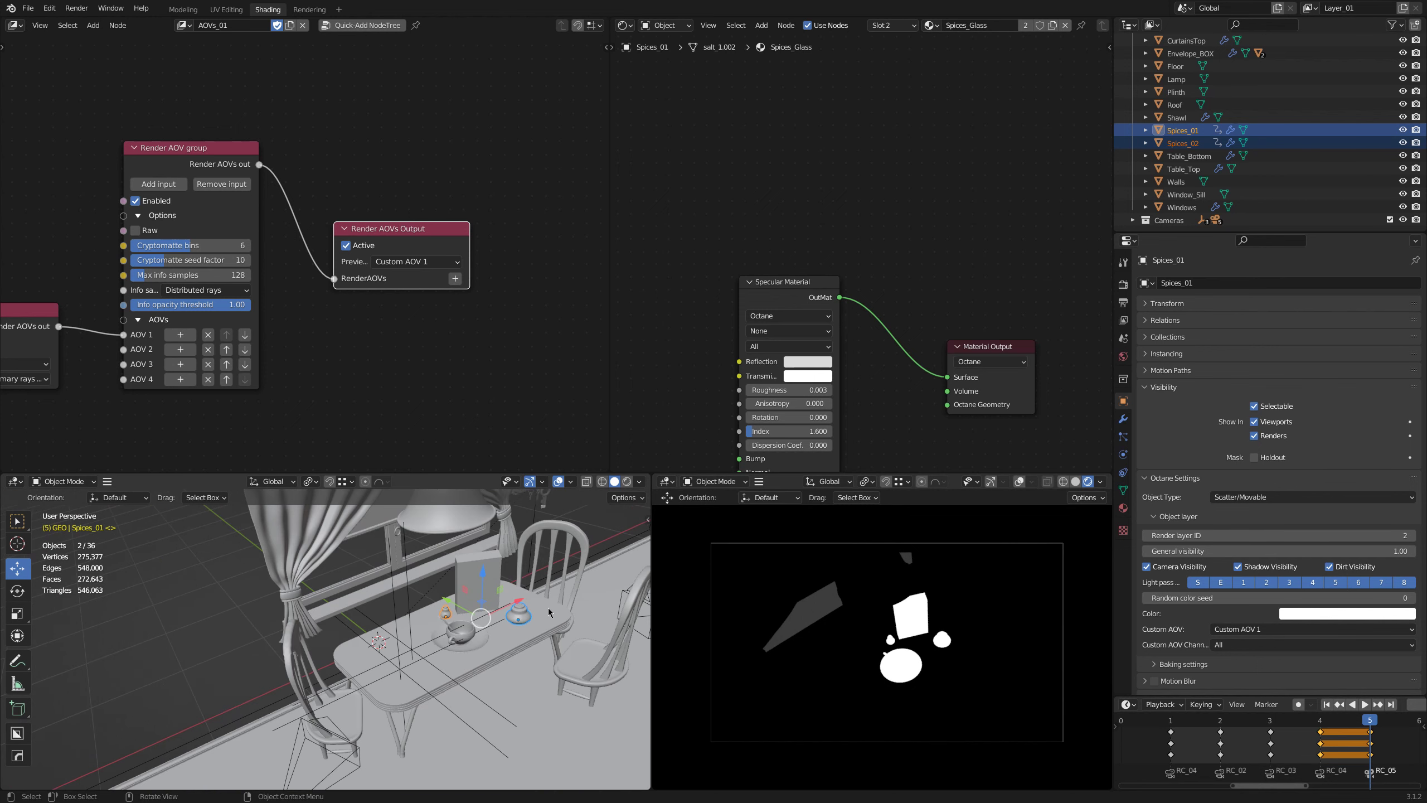
{"action": "middle_click_drag", "start_coordinate": [529, 614], "coordinate": [503, 635]}
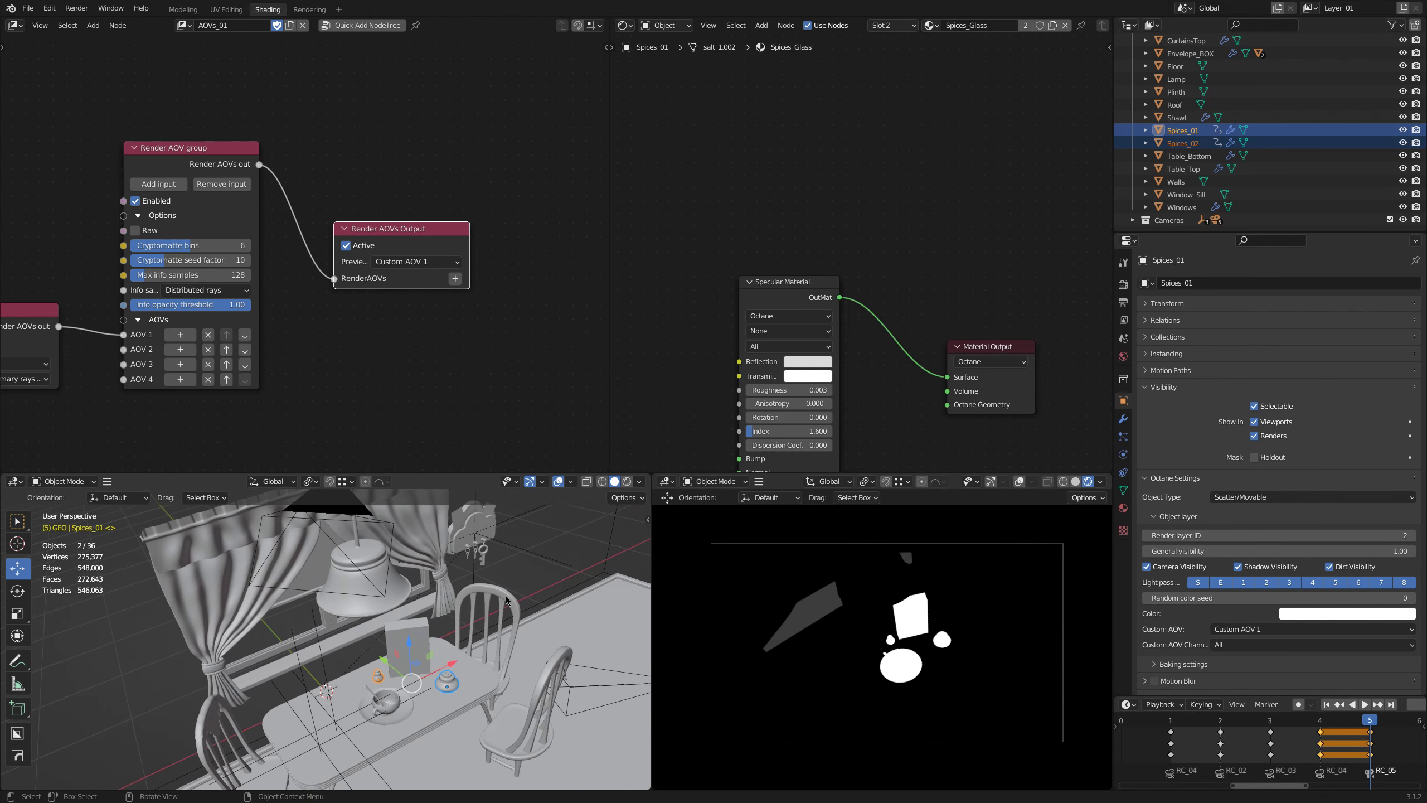
{"action": "left_click", "coordinate": [502, 596]}
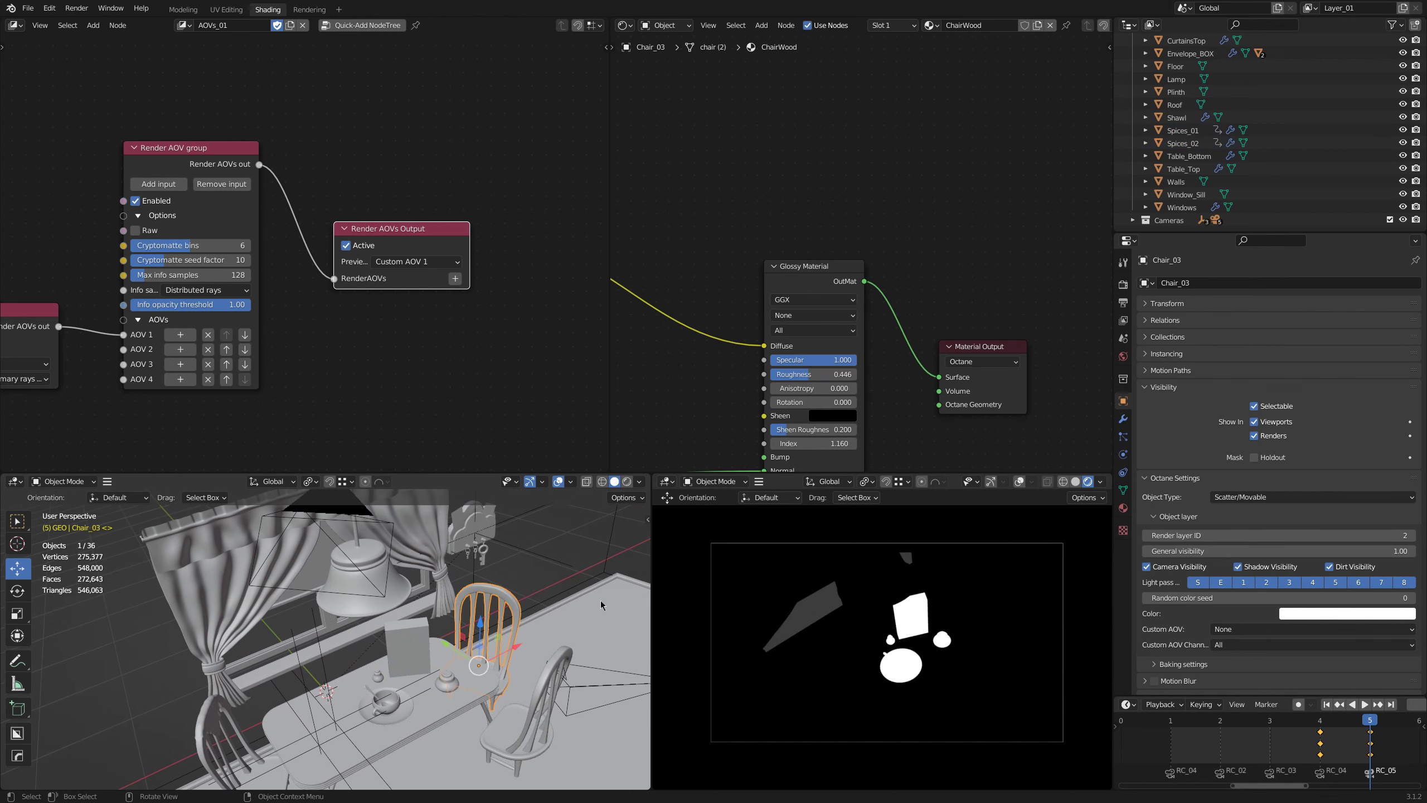
{"action": "left_click", "coordinate": [1234, 629]}
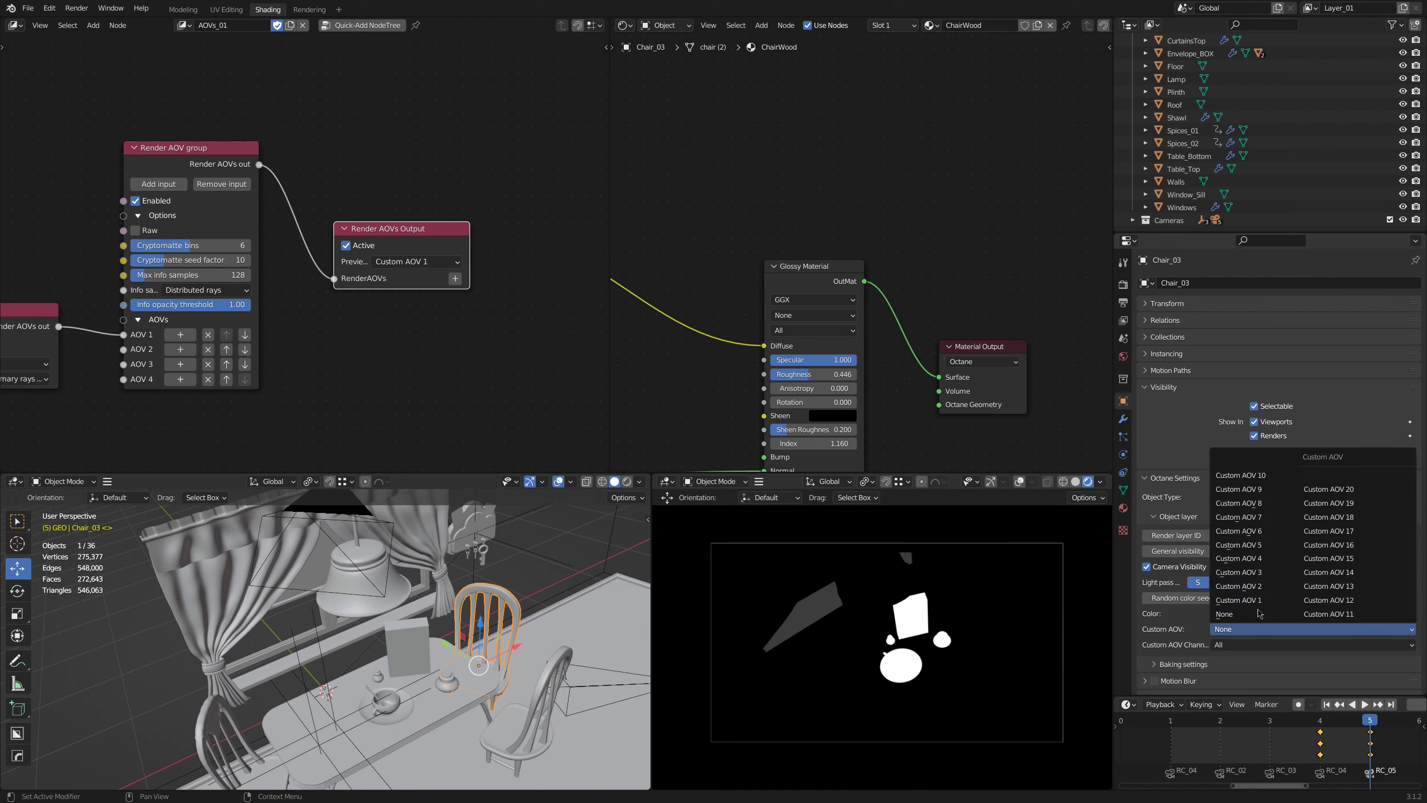
{"action": "left_click", "coordinate": [1260, 588]}
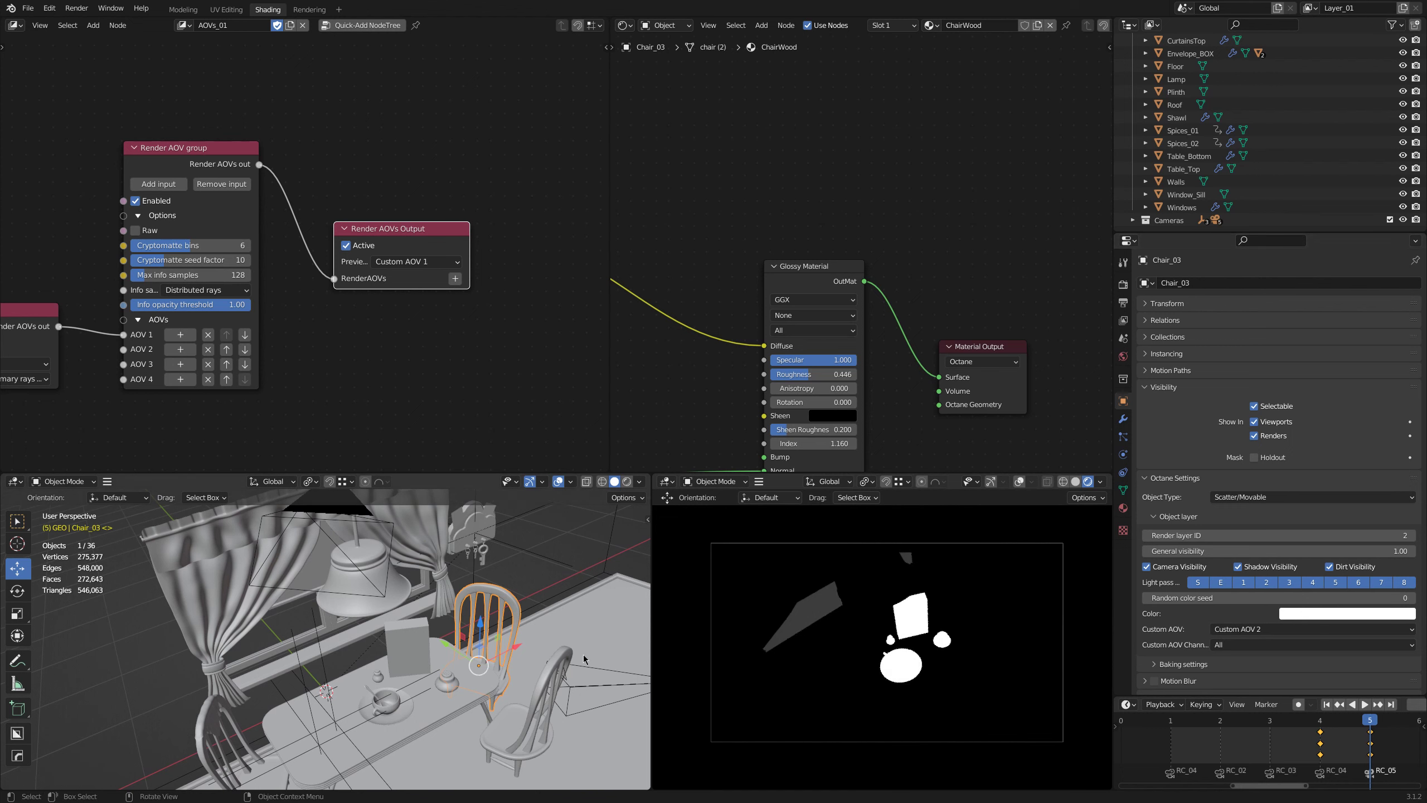
{"action": "left_click", "coordinate": [561, 655]}
{"action": "left_click", "coordinate": [1247, 629]}
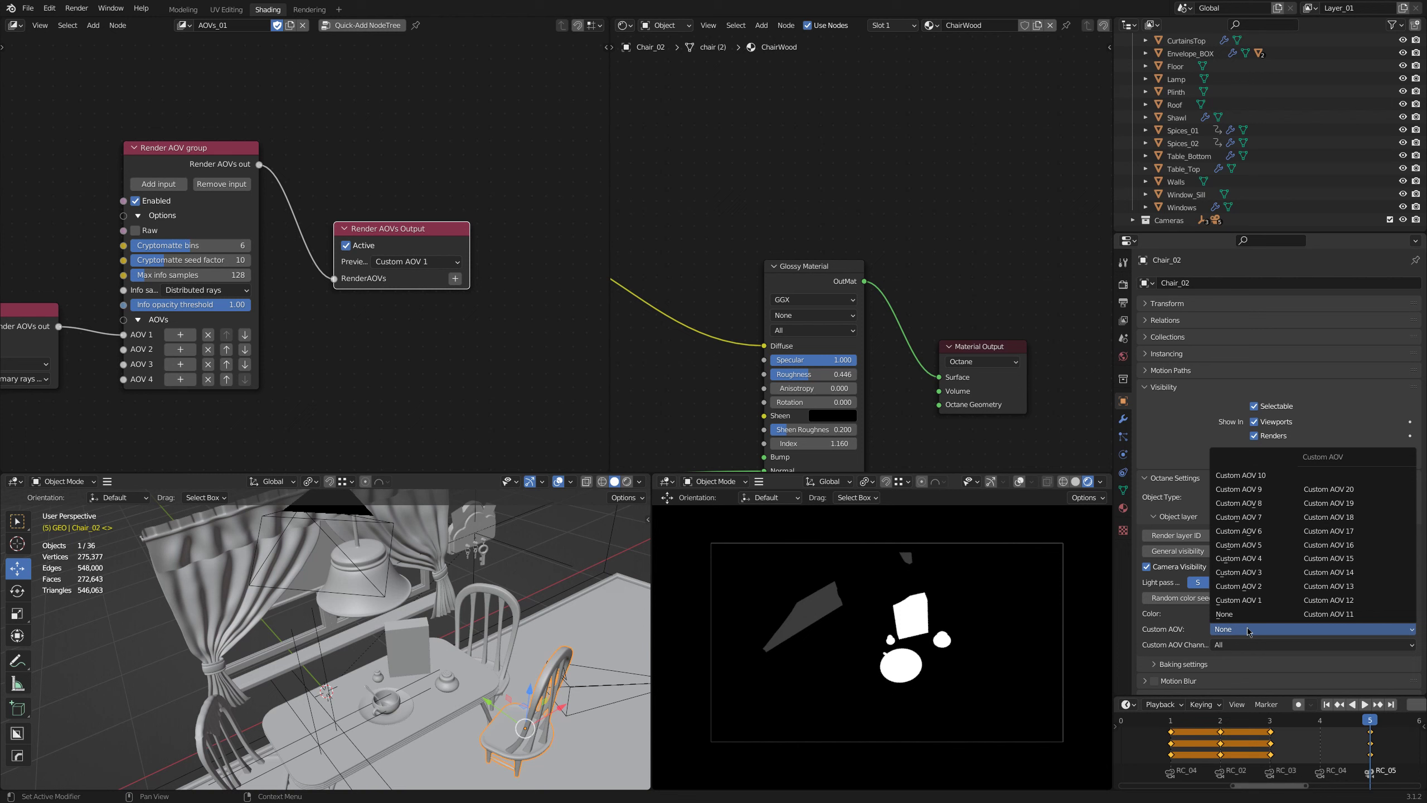
{"action": "left_click", "coordinate": [1238, 586]}
{"action": "mouse_move", "coordinate": [249, 607]}
{"action": "middle_mouse_down"}
{"action": "mouse_move", "coordinate": [249, 624]}
{"action": "mouse_move", "coordinate": [227, 598]}
{"action": "mouse_move", "coordinate": [253, 607]}
{"action": "middle_mouse_up"}
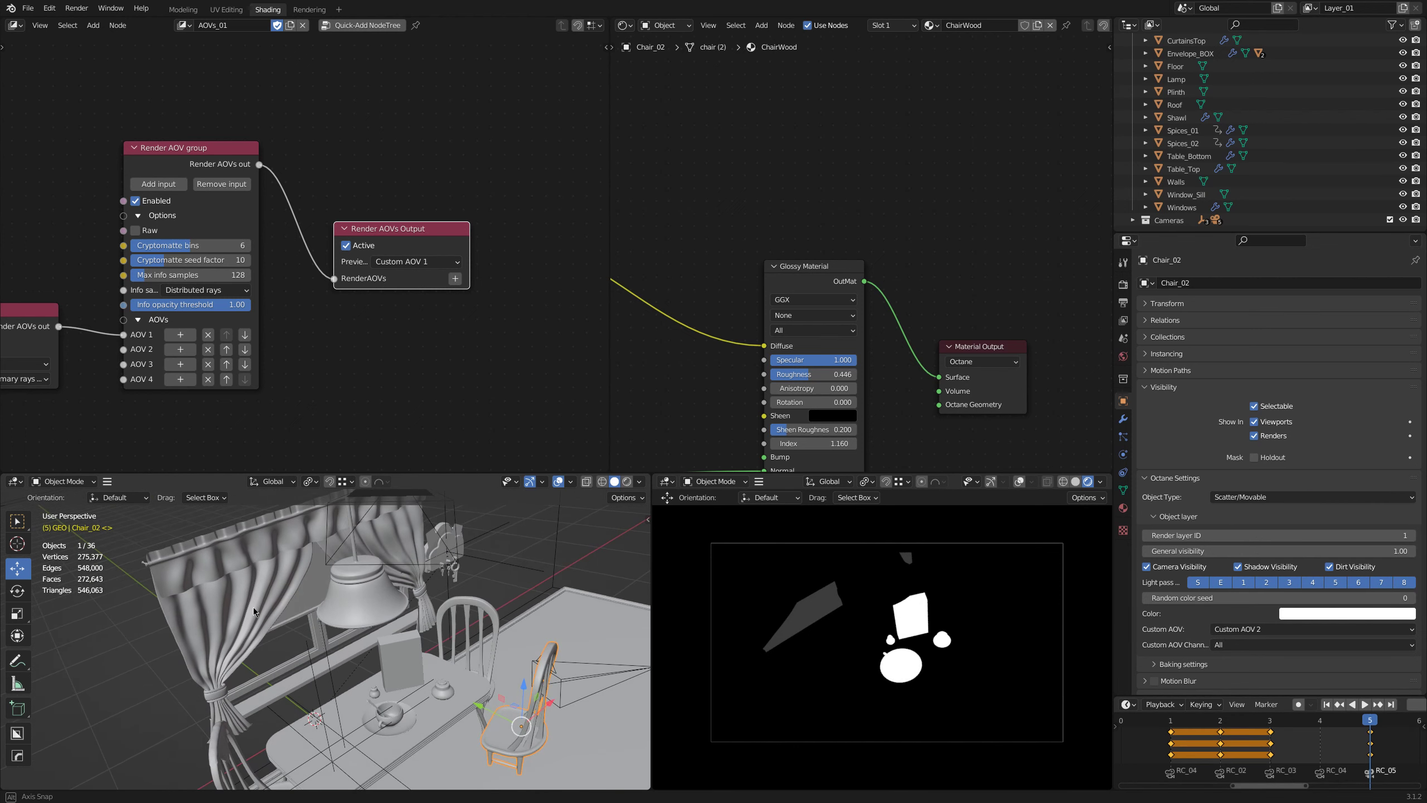
Step: Add a second Custom AOV node with ID Custom 2 feeding AOV 2
{"action": "middle_click_drag", "start_coordinate": [28, 311], "coordinate": [298, 222]}
{"action": "left_click_drag", "start_coordinate": [297, 223], "coordinate": [262, 183]}
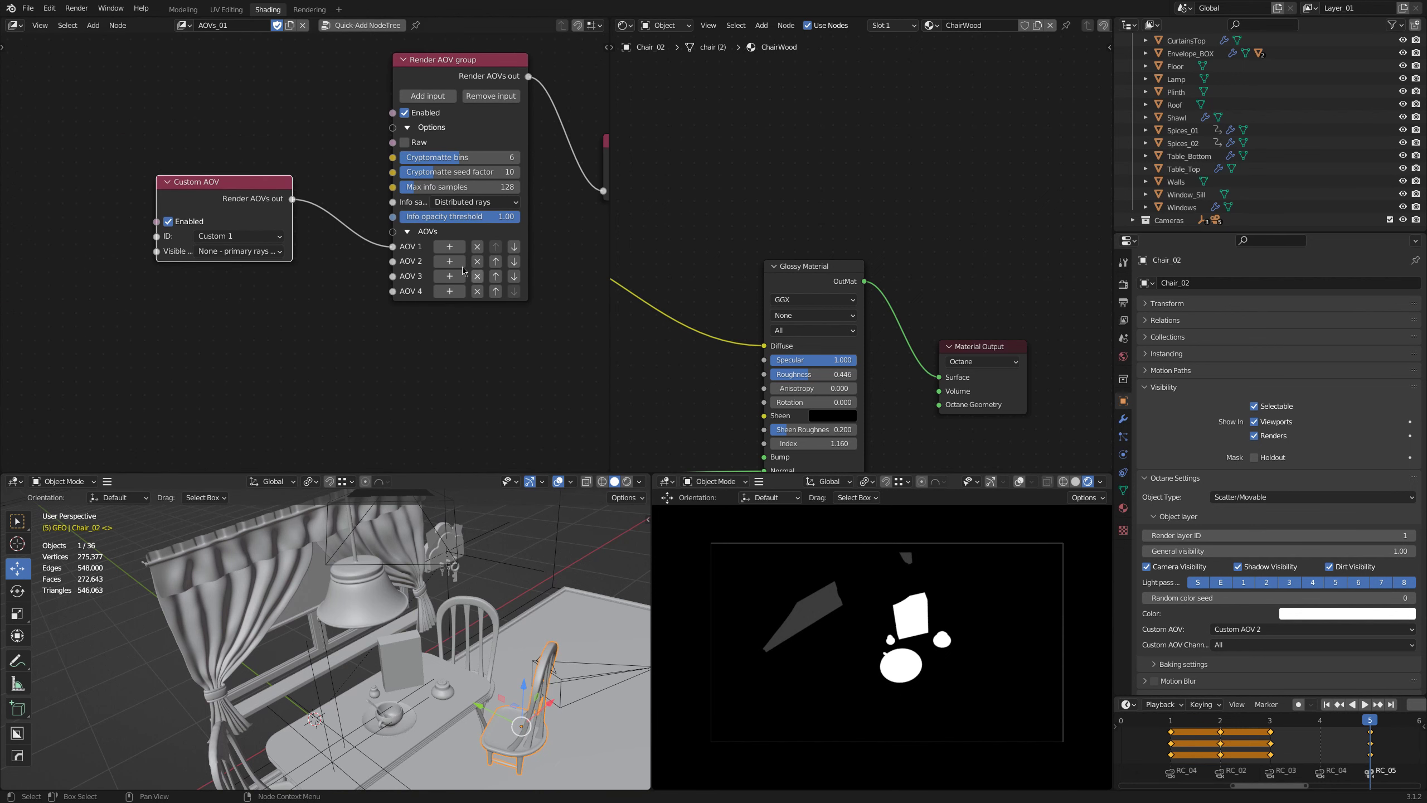
{"action": "key", "text": "shift+a"}
{"action": "mouse_move", "coordinate": [427, 262]}
{"action": "mouse_move", "coordinate": [543, 313]}
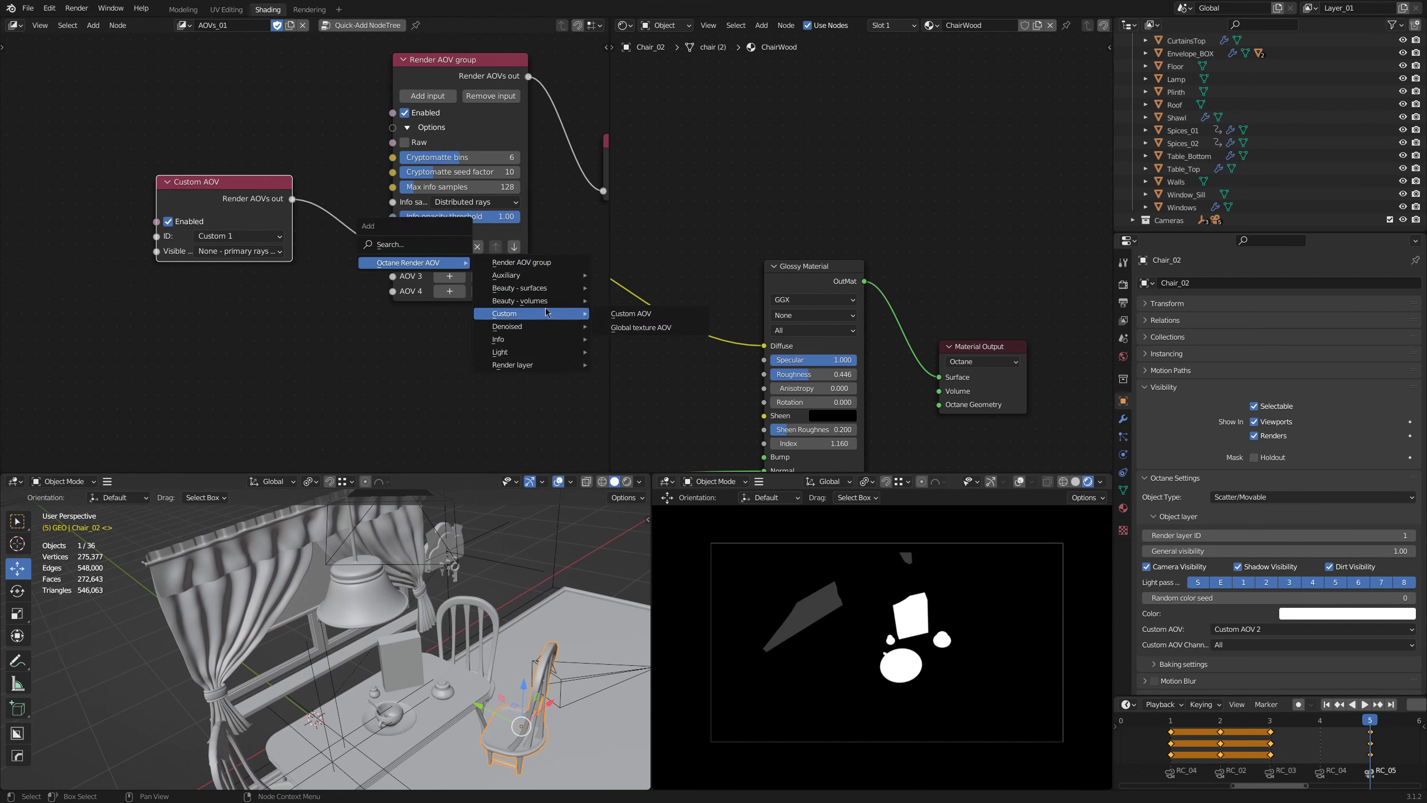
{"action": "left_click", "coordinate": [646, 318]}
{"action": "left_click", "coordinate": [308, 299]}
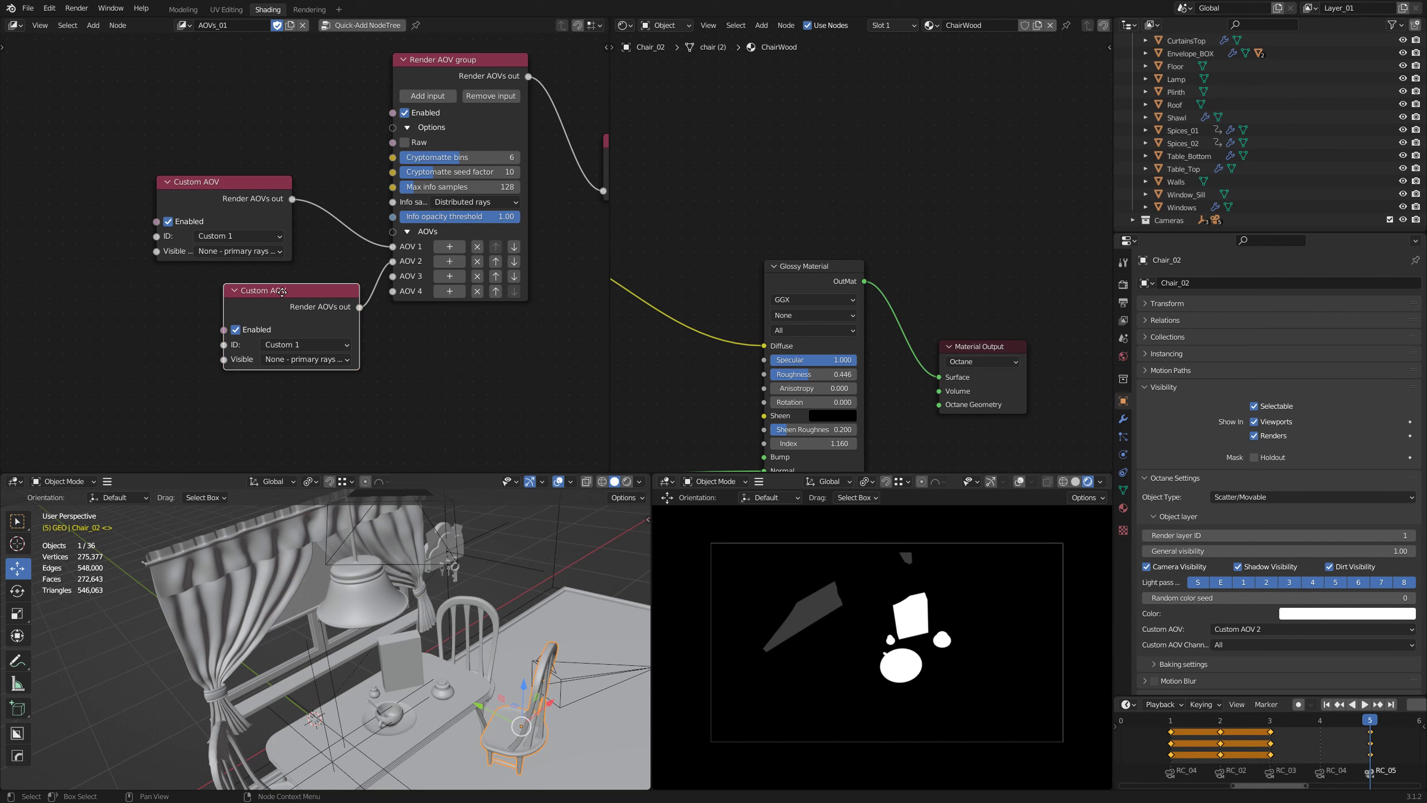
{"action": "left_click_drag", "start_coordinate": [308, 298], "coordinate": [236, 293]}
{"action": "left_click", "coordinate": [241, 339]}
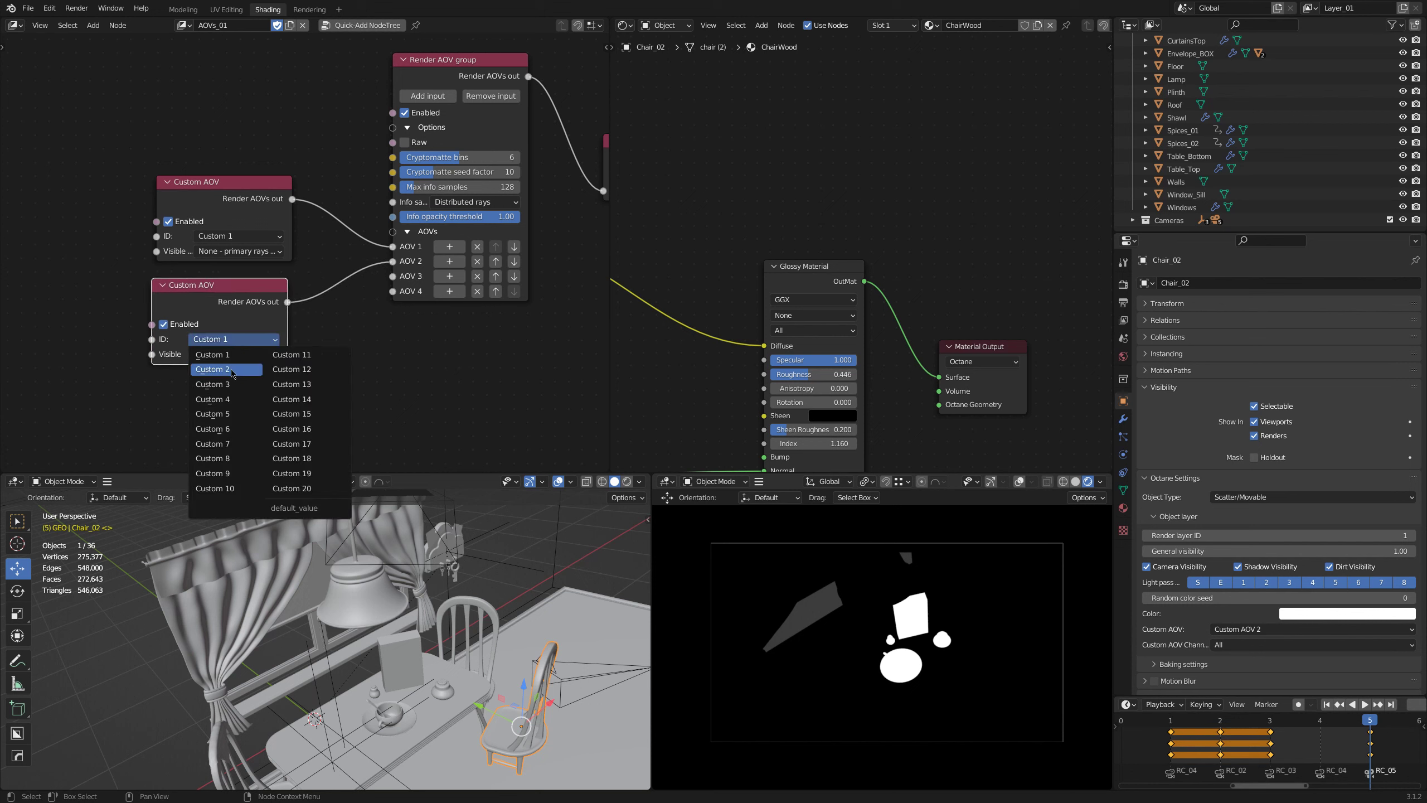
{"action": "left_click", "coordinate": [236, 369]}
Step: Preview Custom AOV 2 in the output node and view layer, briefly checking Custom AOV 1
{"action": "middle_click_drag", "start_coordinate": [563, 262], "coordinate": [371, 314]}
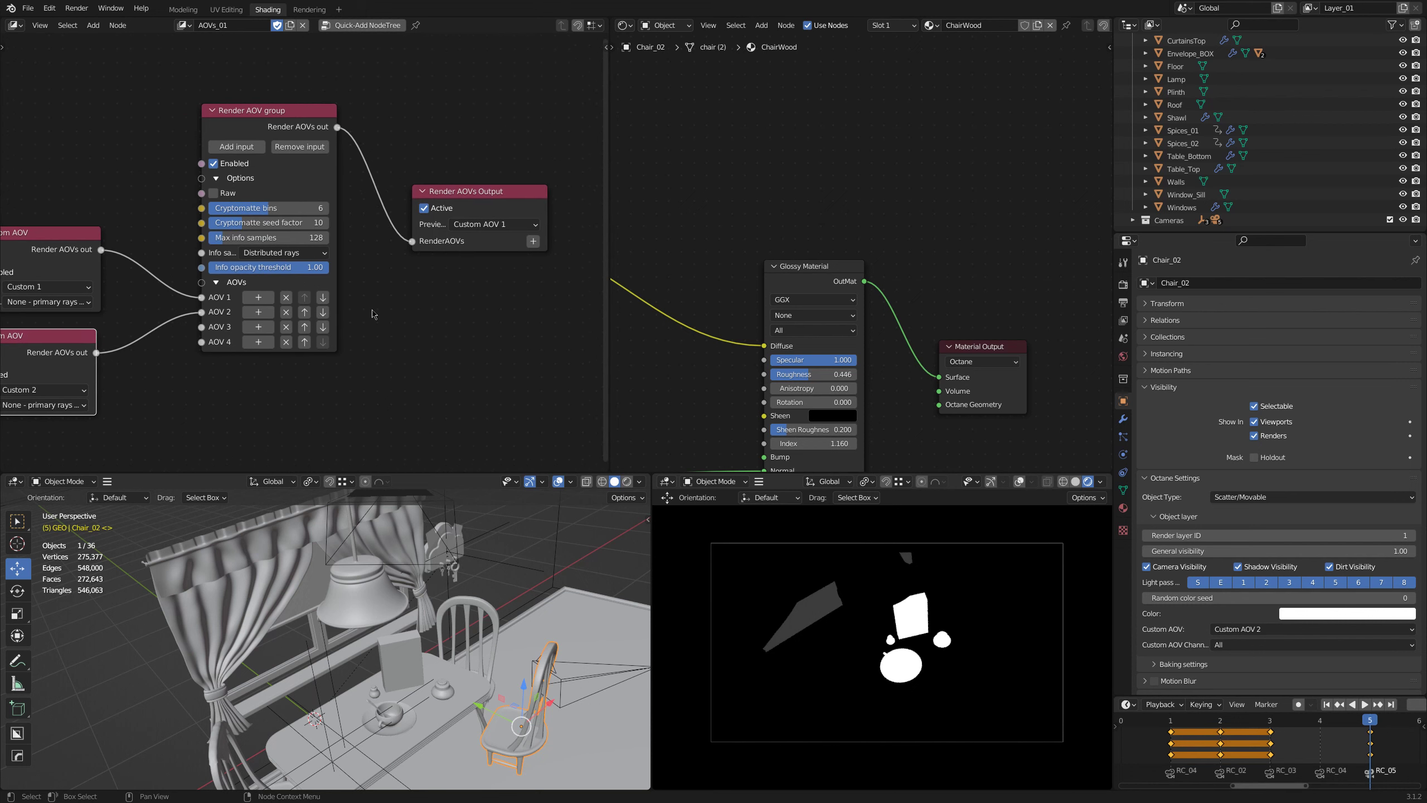
{"action": "left_click", "coordinate": [508, 224]}
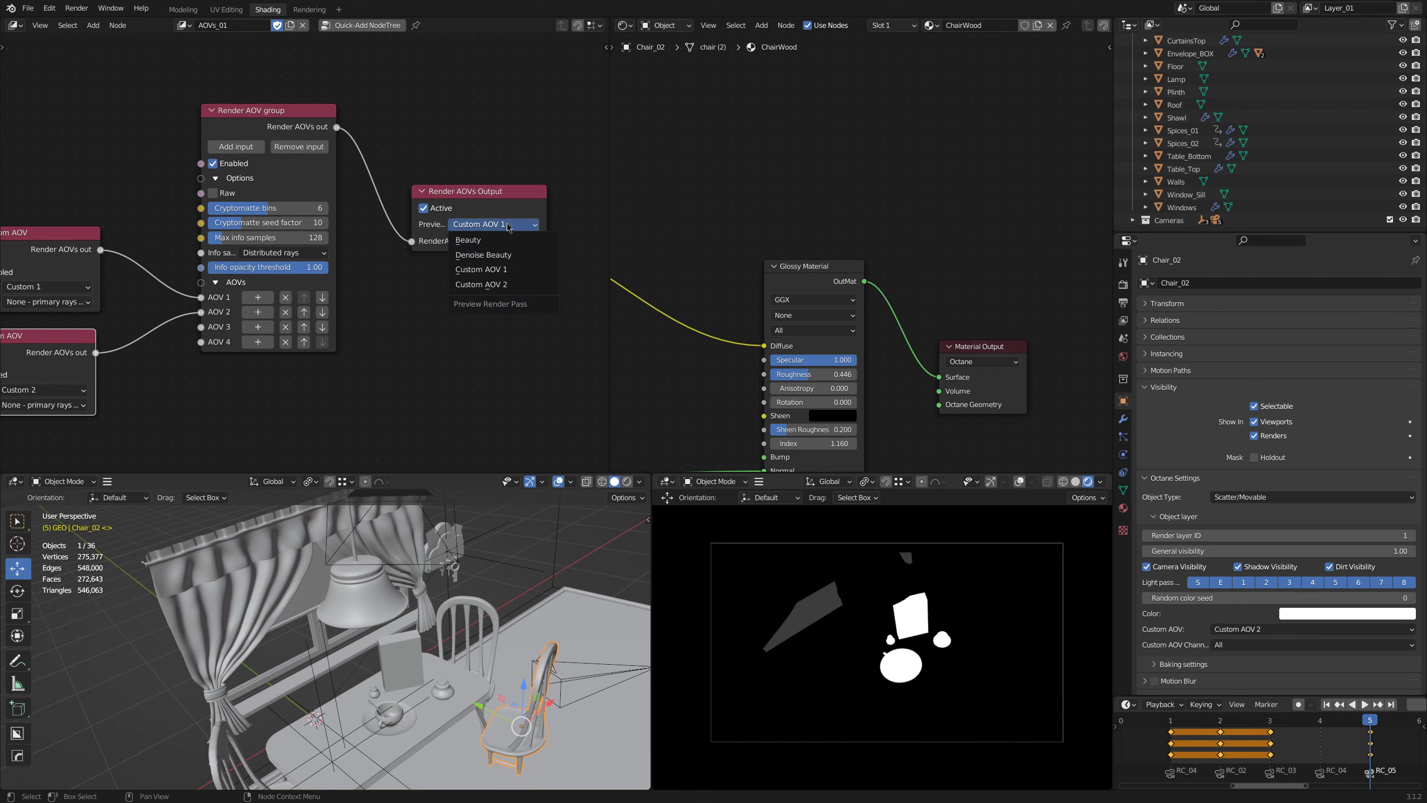
{"action": "left_click", "coordinate": [505, 285]}
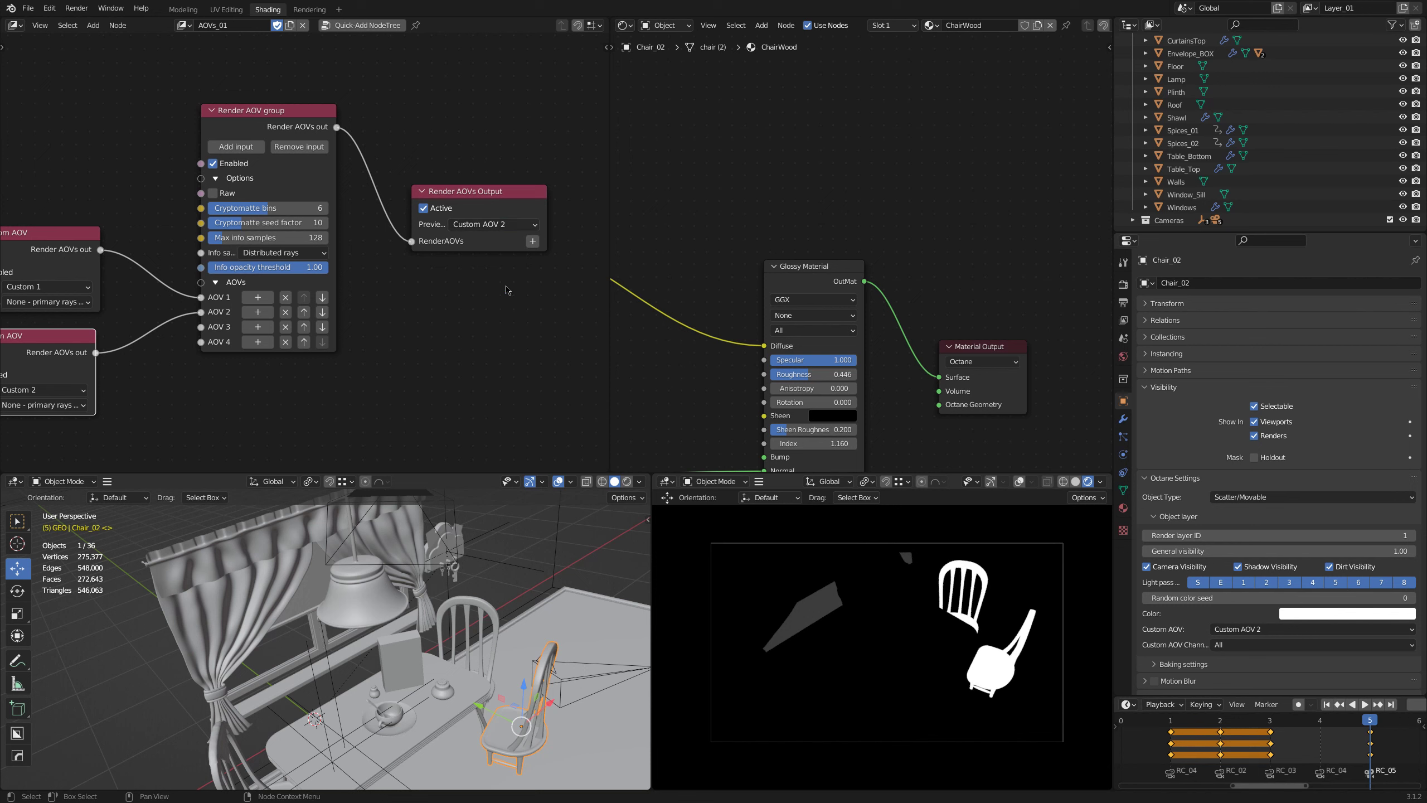
{"action": "left_click", "coordinate": [1124, 320]}
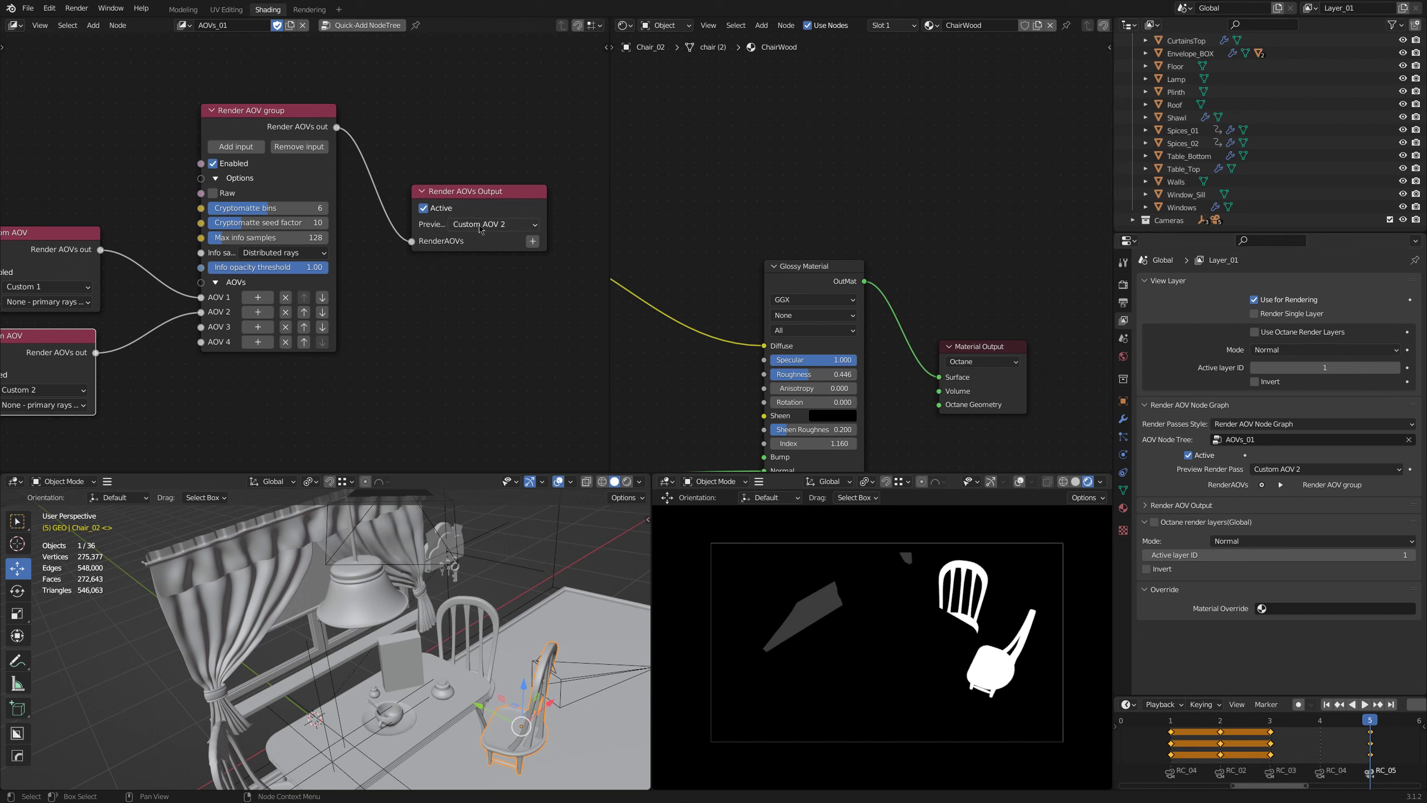
{"action": "left_click", "coordinate": [1293, 469]}
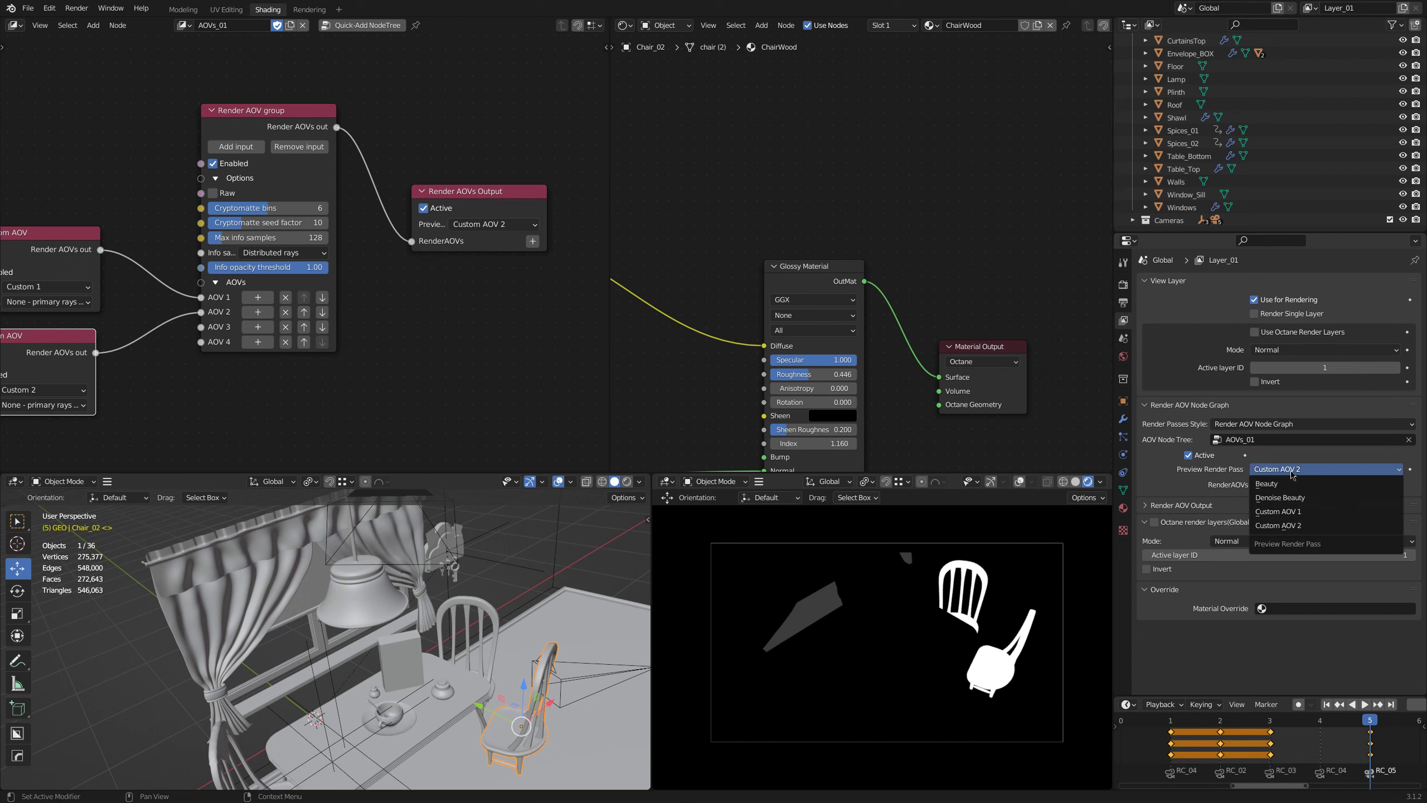
{"action": "left_click", "coordinate": [1309, 516]}
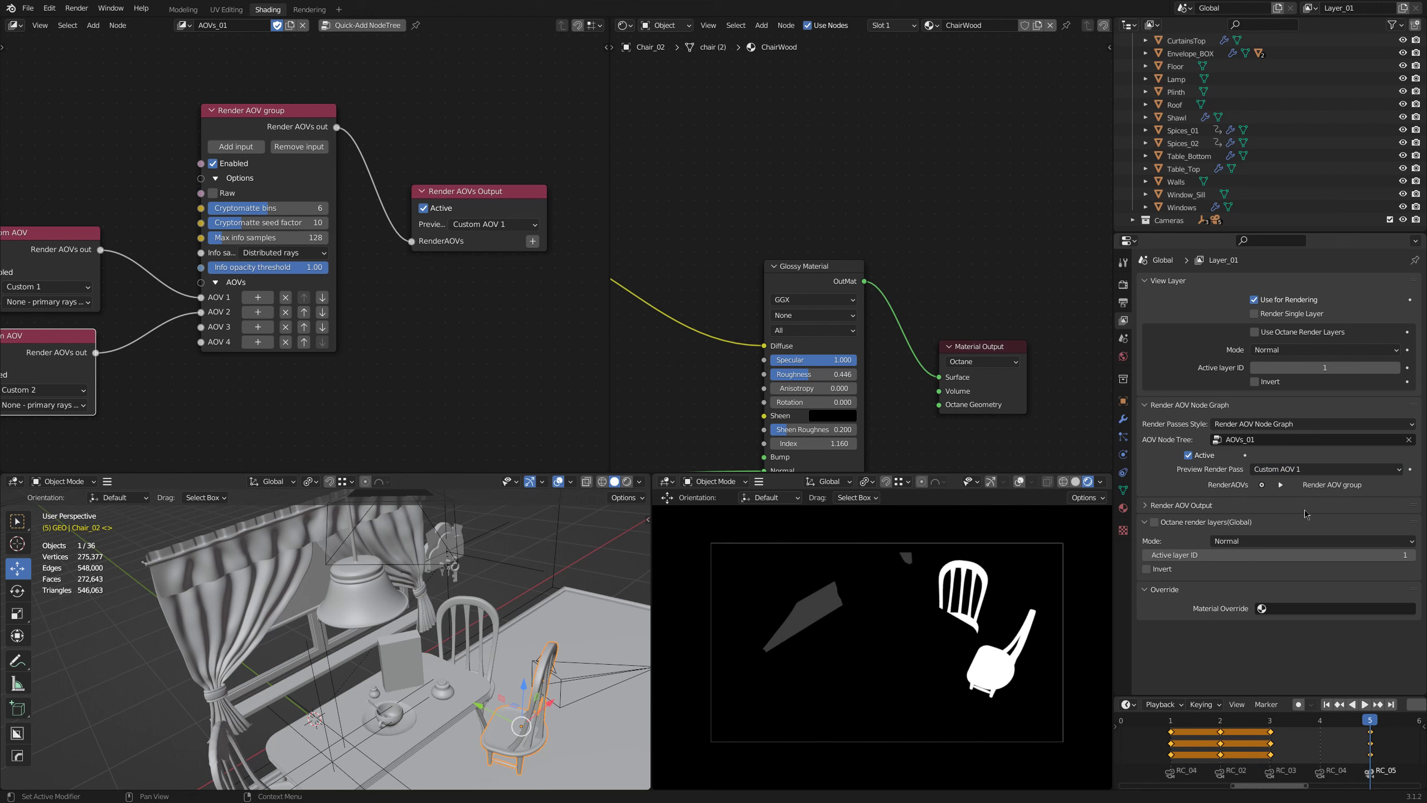
{"action": "left_click", "coordinate": [1293, 469]}
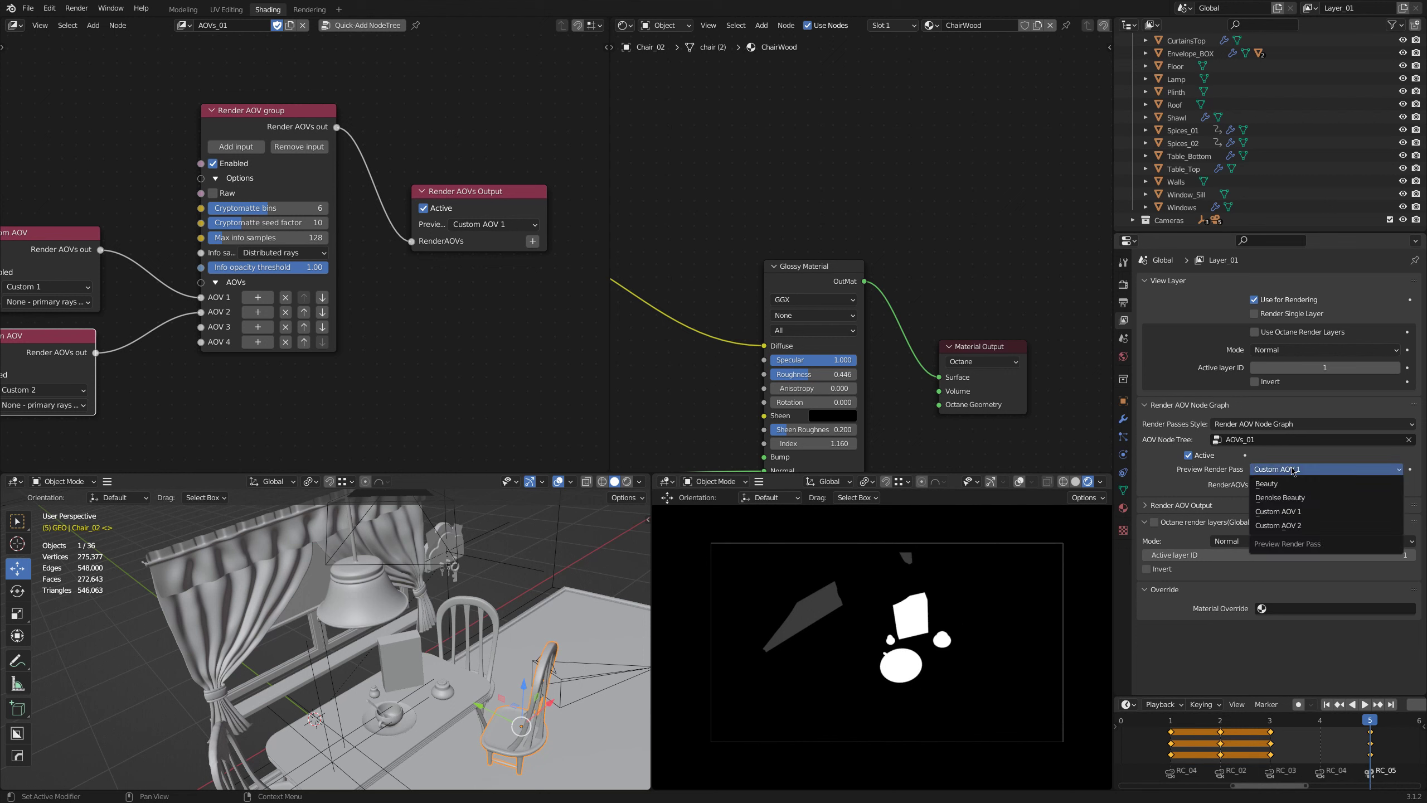
{"action": "left_click", "coordinate": [1300, 527]}
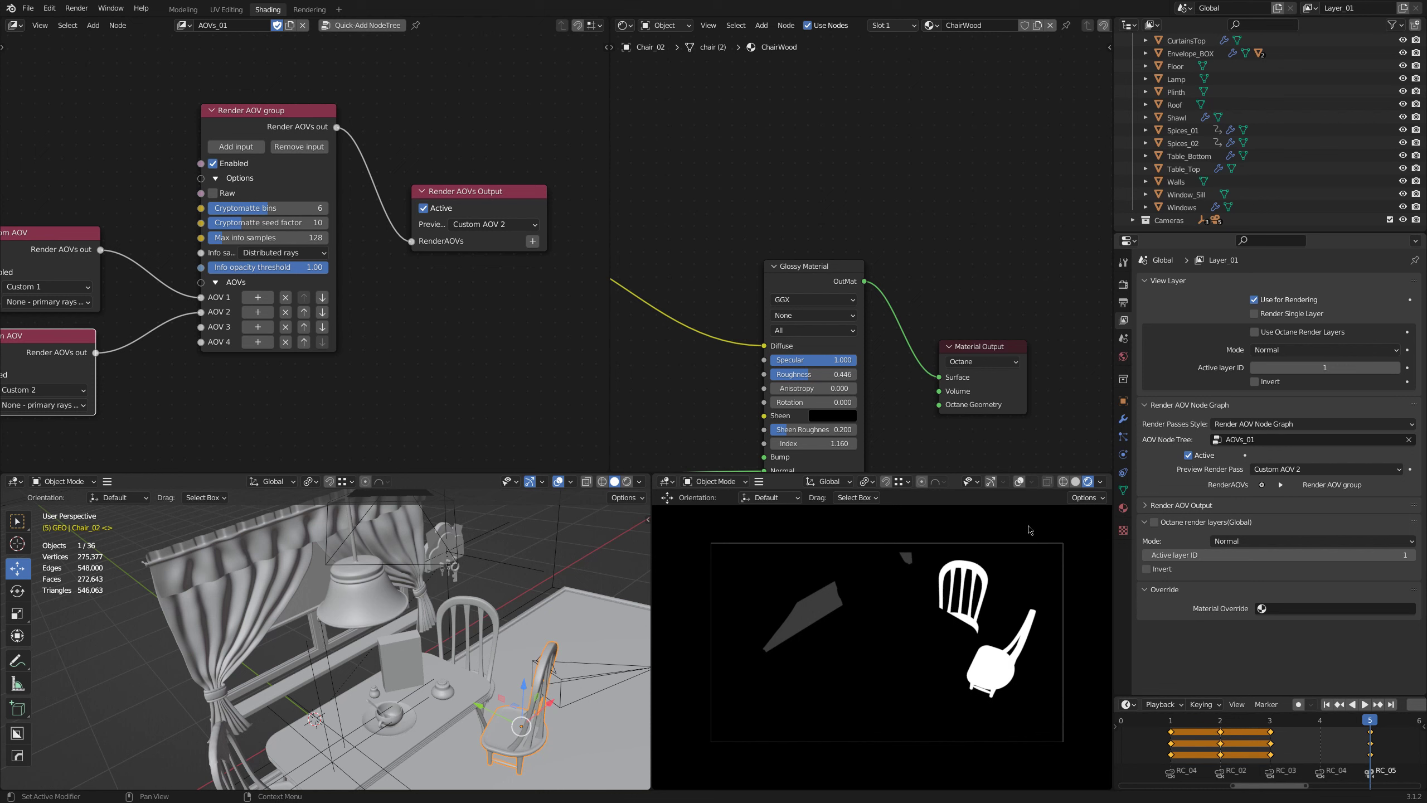
Step: Select Curtain_Left and set its Specular Material's custom AOV to Custom AOV 3
{"action": "left_click", "coordinate": [249, 598]}
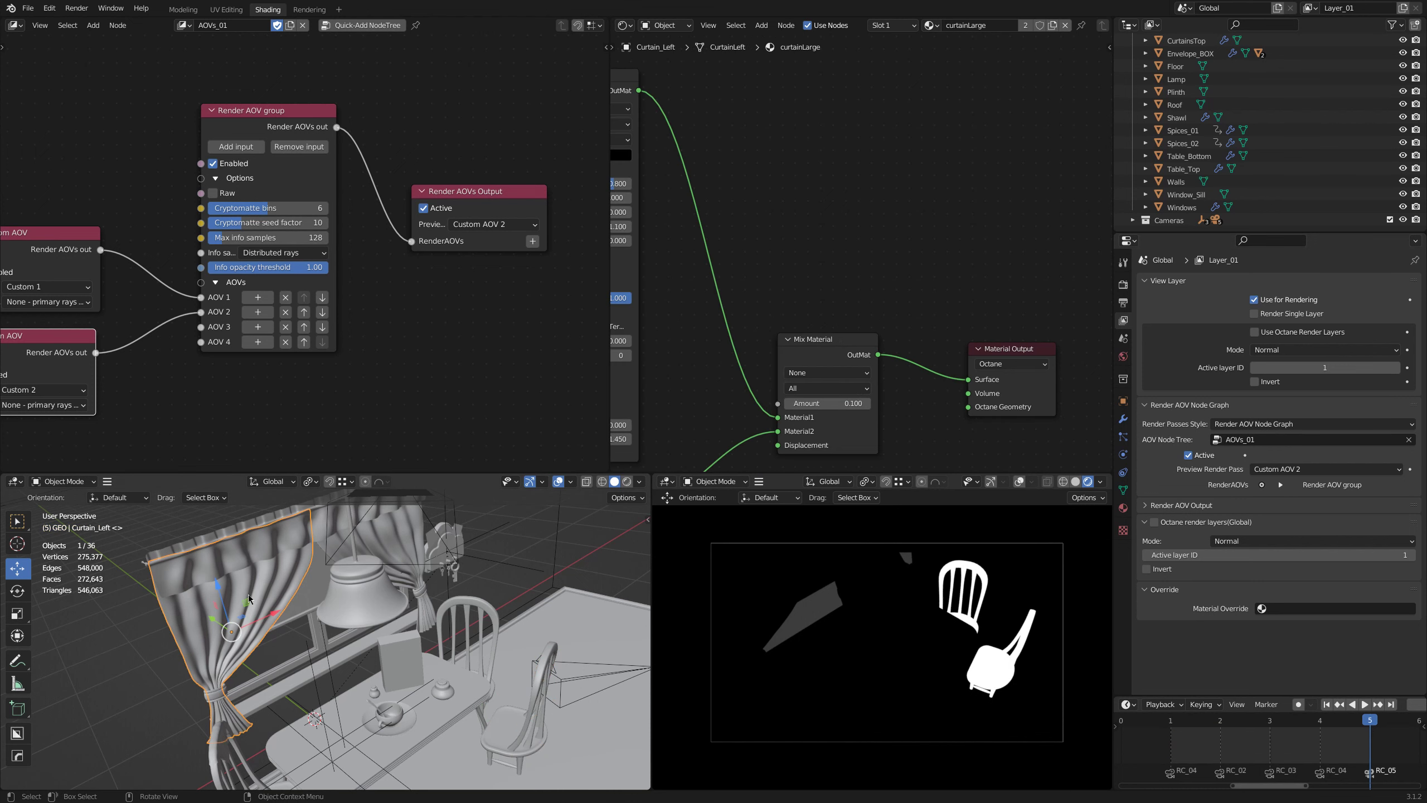
{"action": "scroll", "coordinate": [820, 155], "scroll_direction": "down", "scroll_amount": 2}
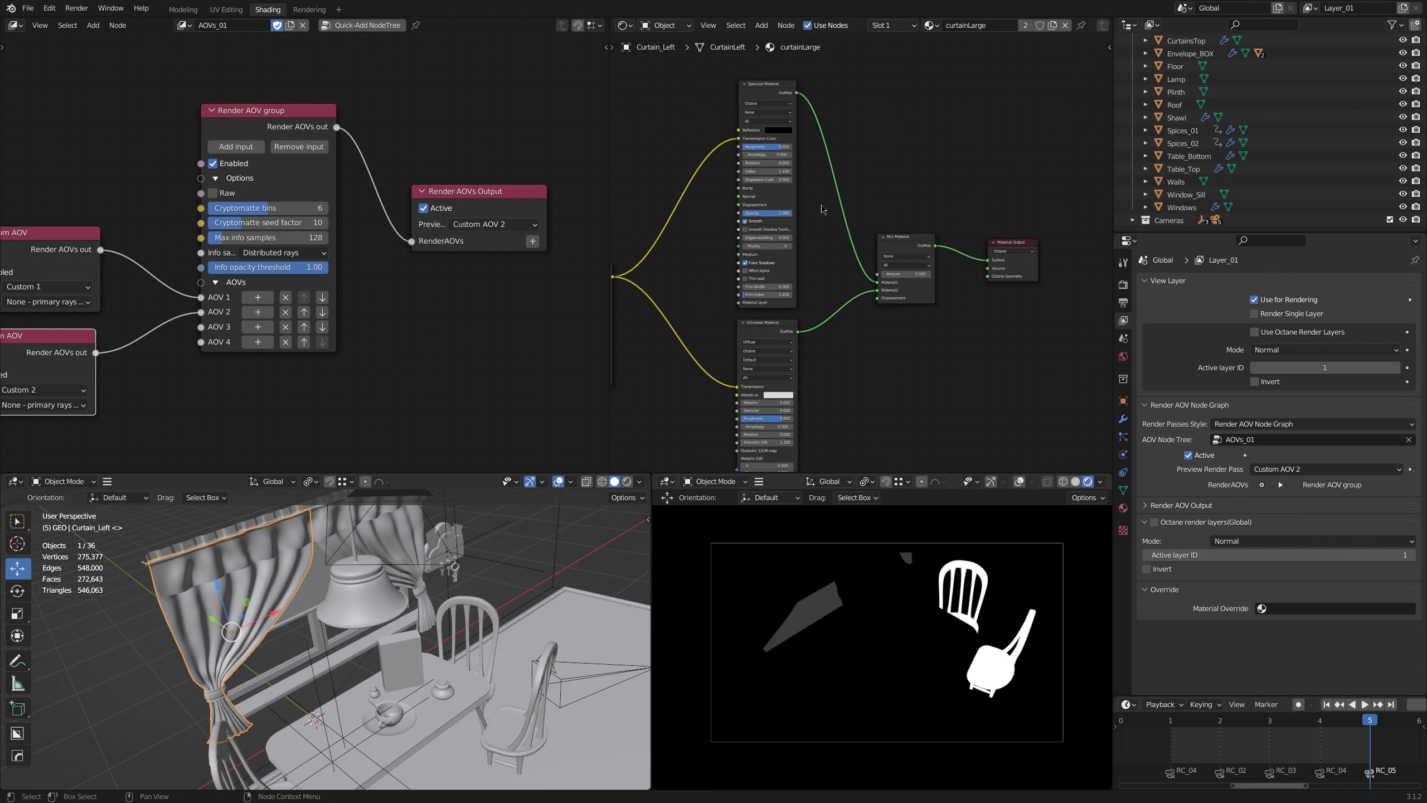
{"action": "scroll", "coordinate": [821, 155], "scroll_direction": "down", "scroll_amount": 1}
{"action": "left_click", "coordinate": [781, 83]}
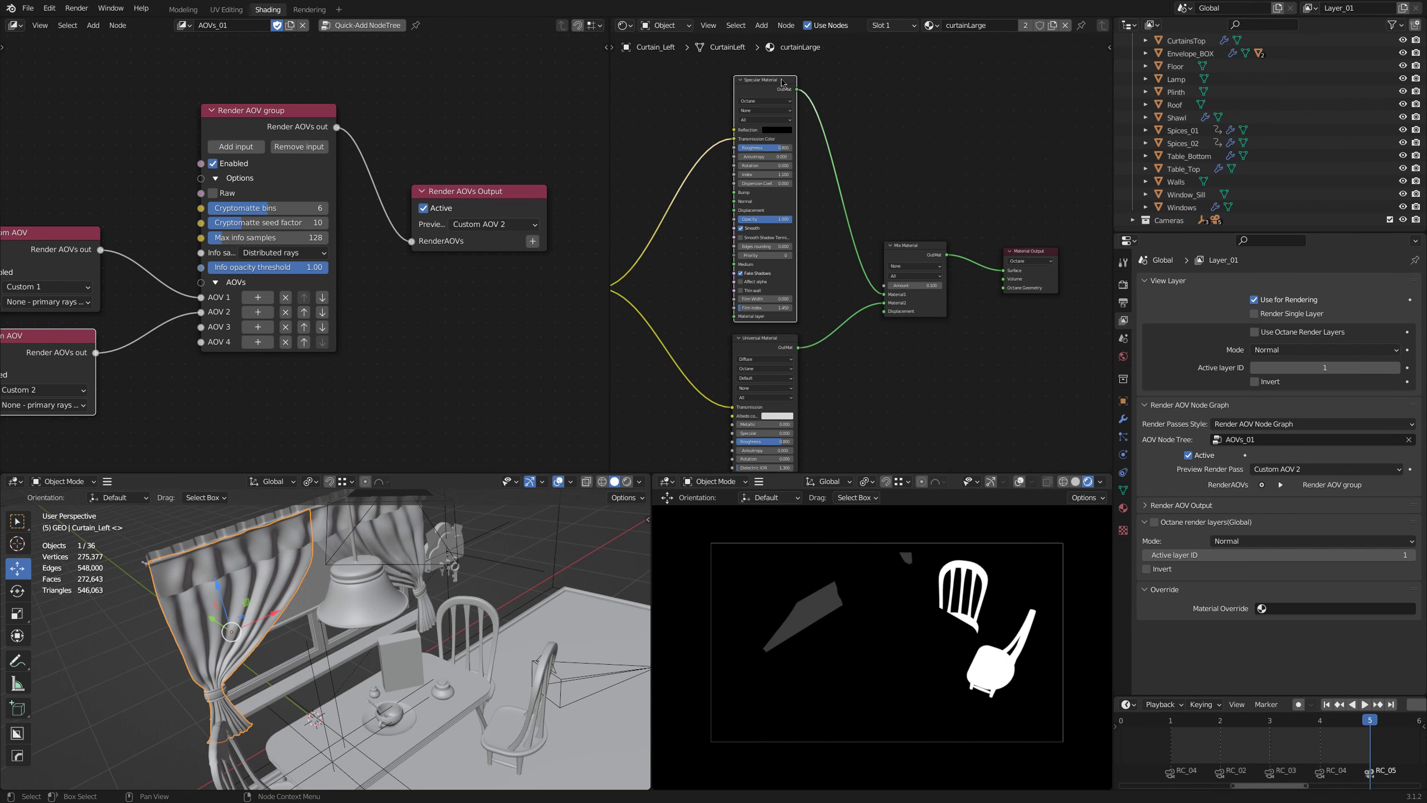
{"action": "left_click", "coordinate": [773, 339]}
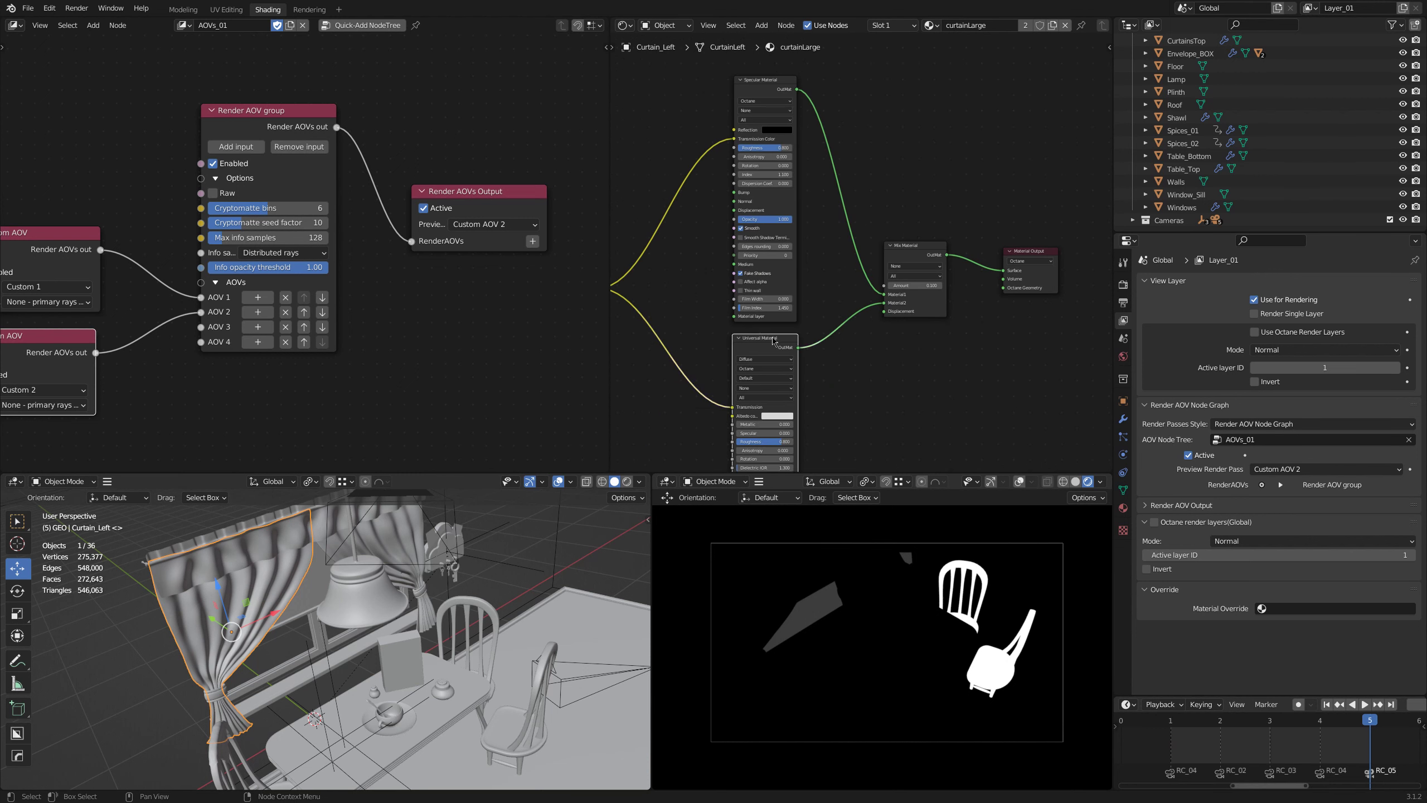
{"action": "scroll", "coordinate": [820, 157], "scroll_direction": "up", "scroll_amount": 2}
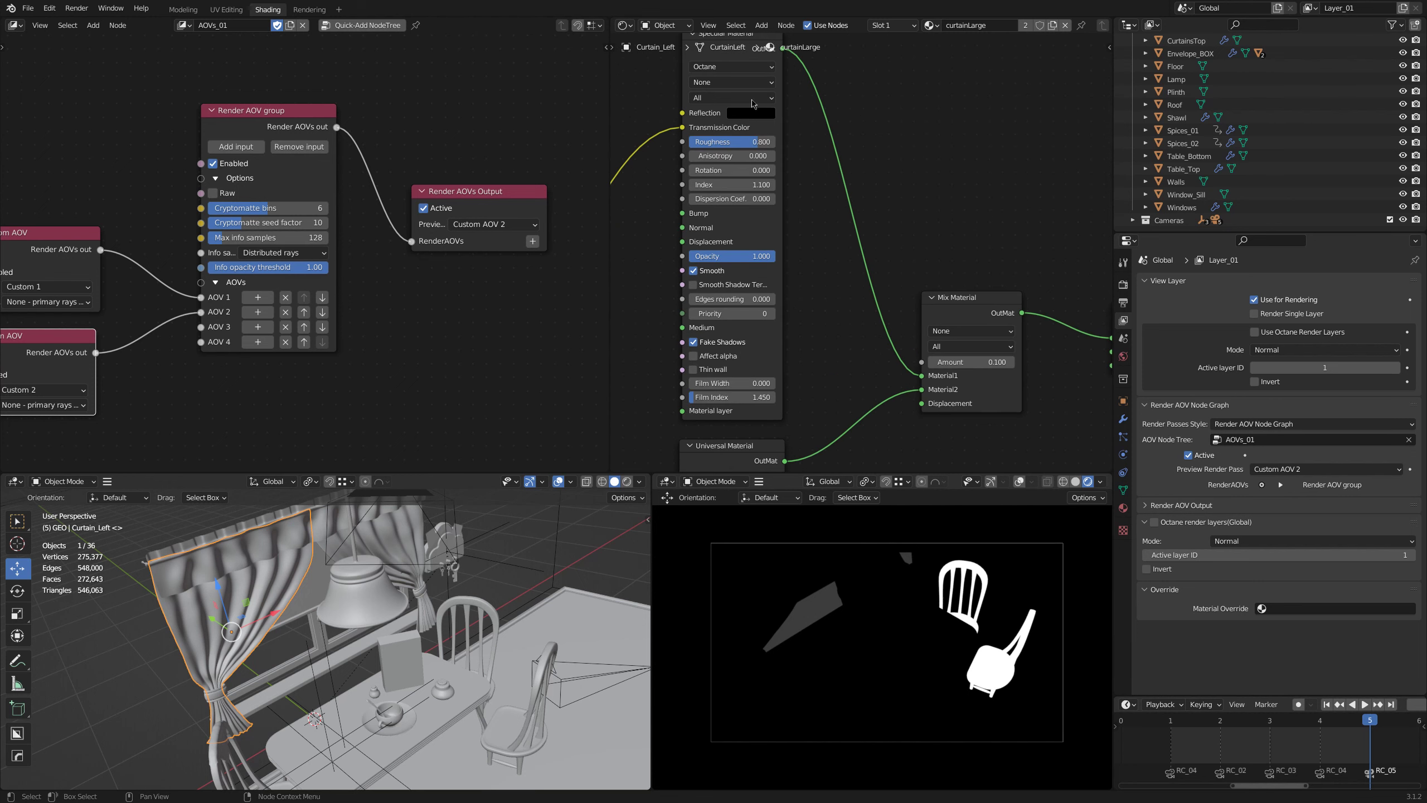
{"action": "left_click", "coordinate": [740, 83]}
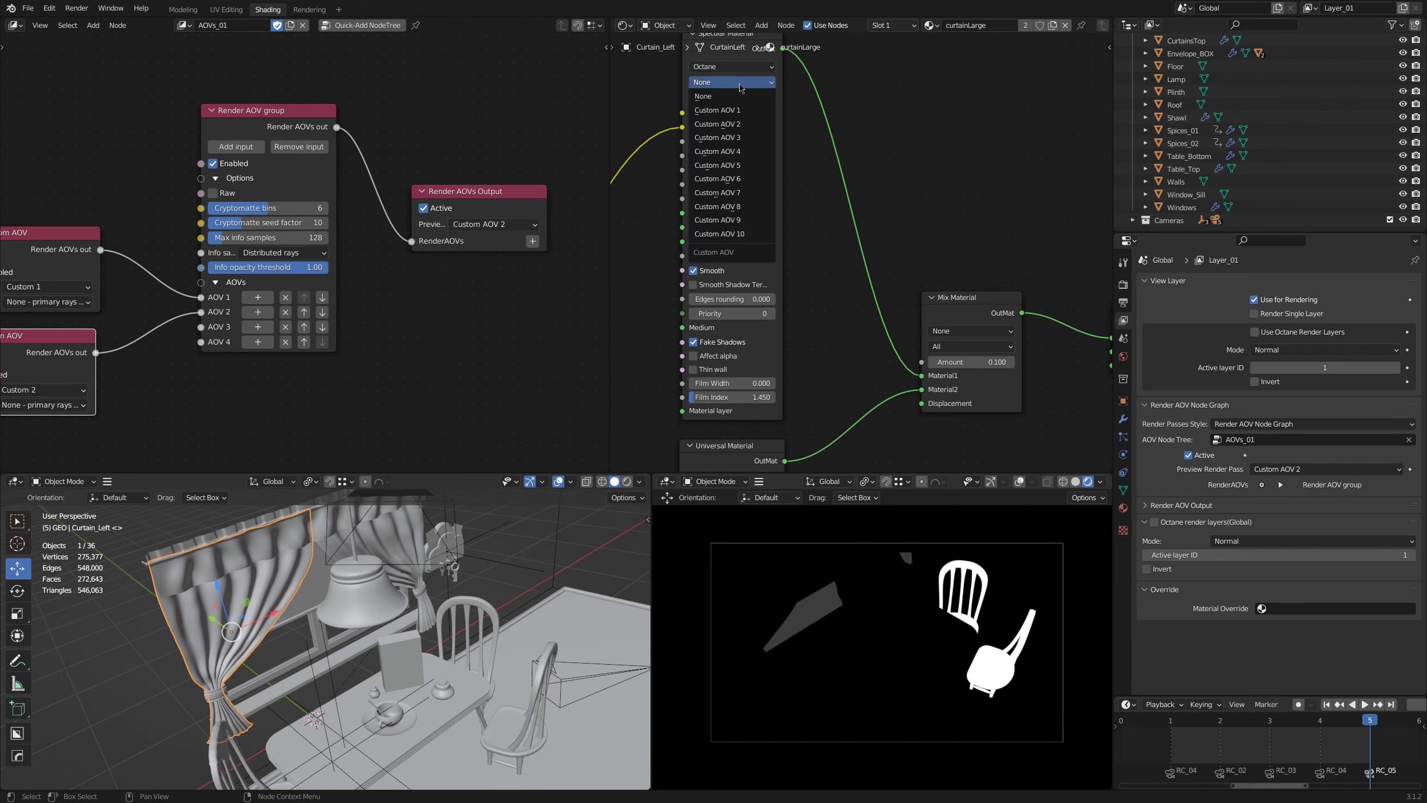
{"action": "left_click", "coordinate": [736, 138]}
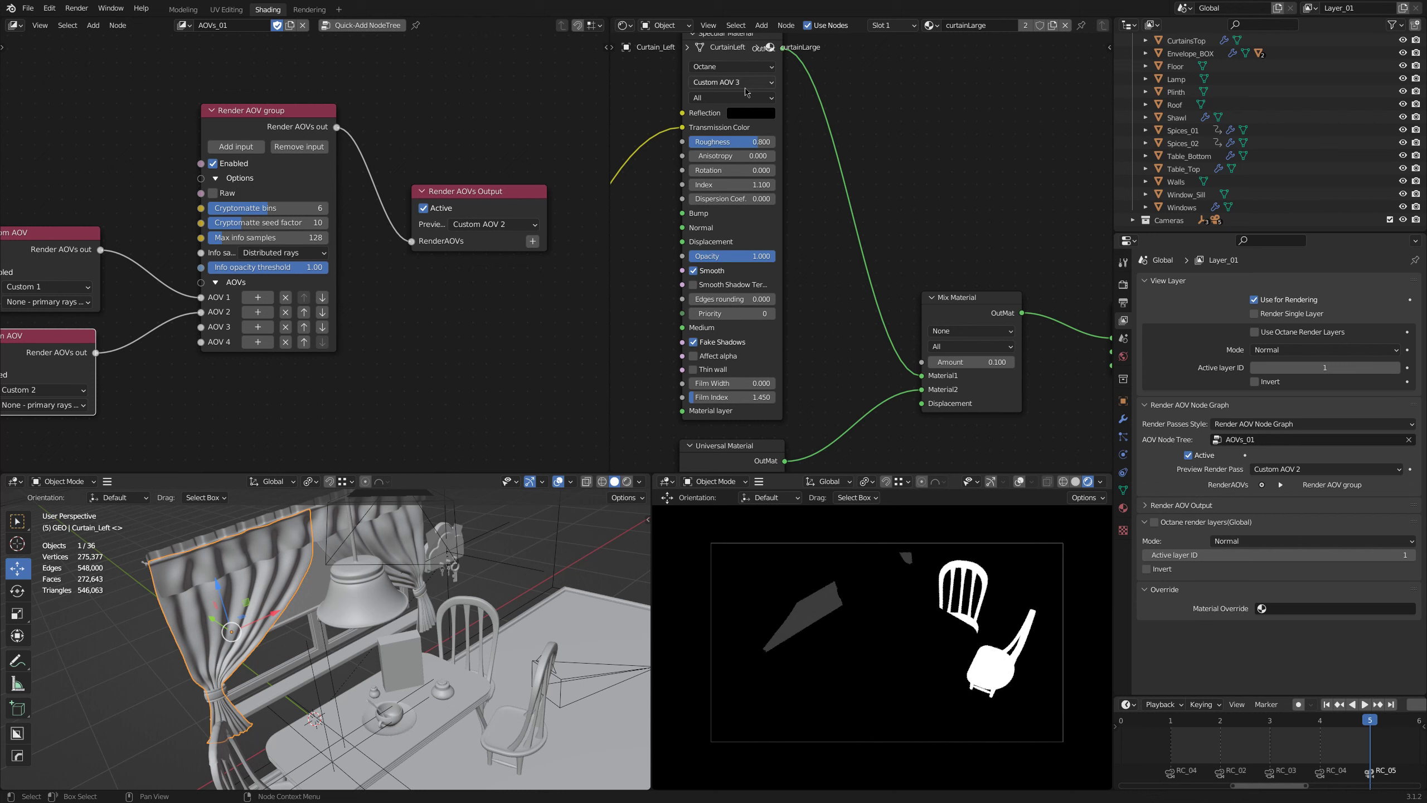
Step: Add a third Custom AOV node with ID Custom 3 feeding AOV 3
{"action": "middle_click_drag", "start_coordinate": [853, 392], "coordinate": [856, 276]}
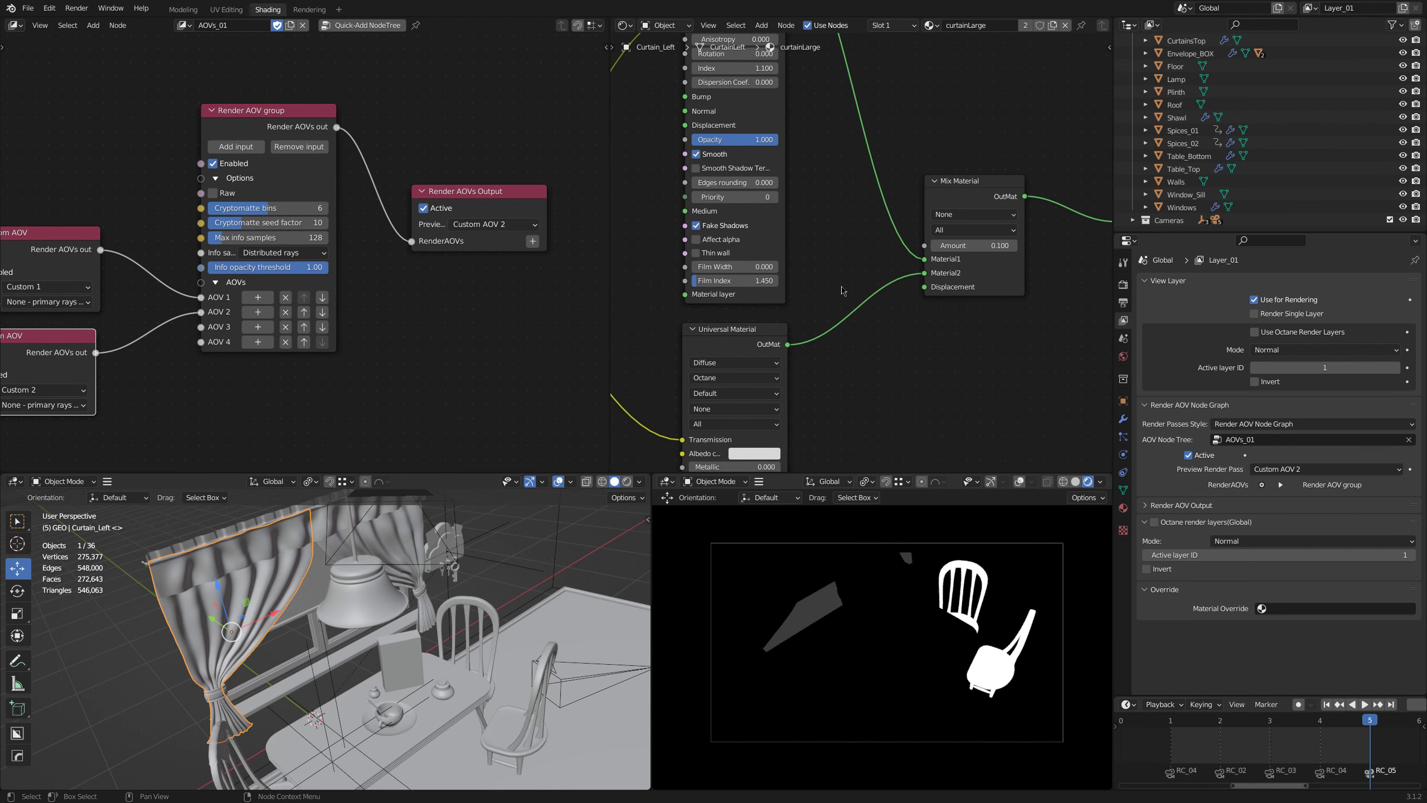
{"action": "middle_click_drag", "start_coordinate": [265, 372], "coordinate": [386, 277]}
{"action": "key", "text": "shift+a"}
{"action": "mouse_move", "coordinate": [392, 236]}
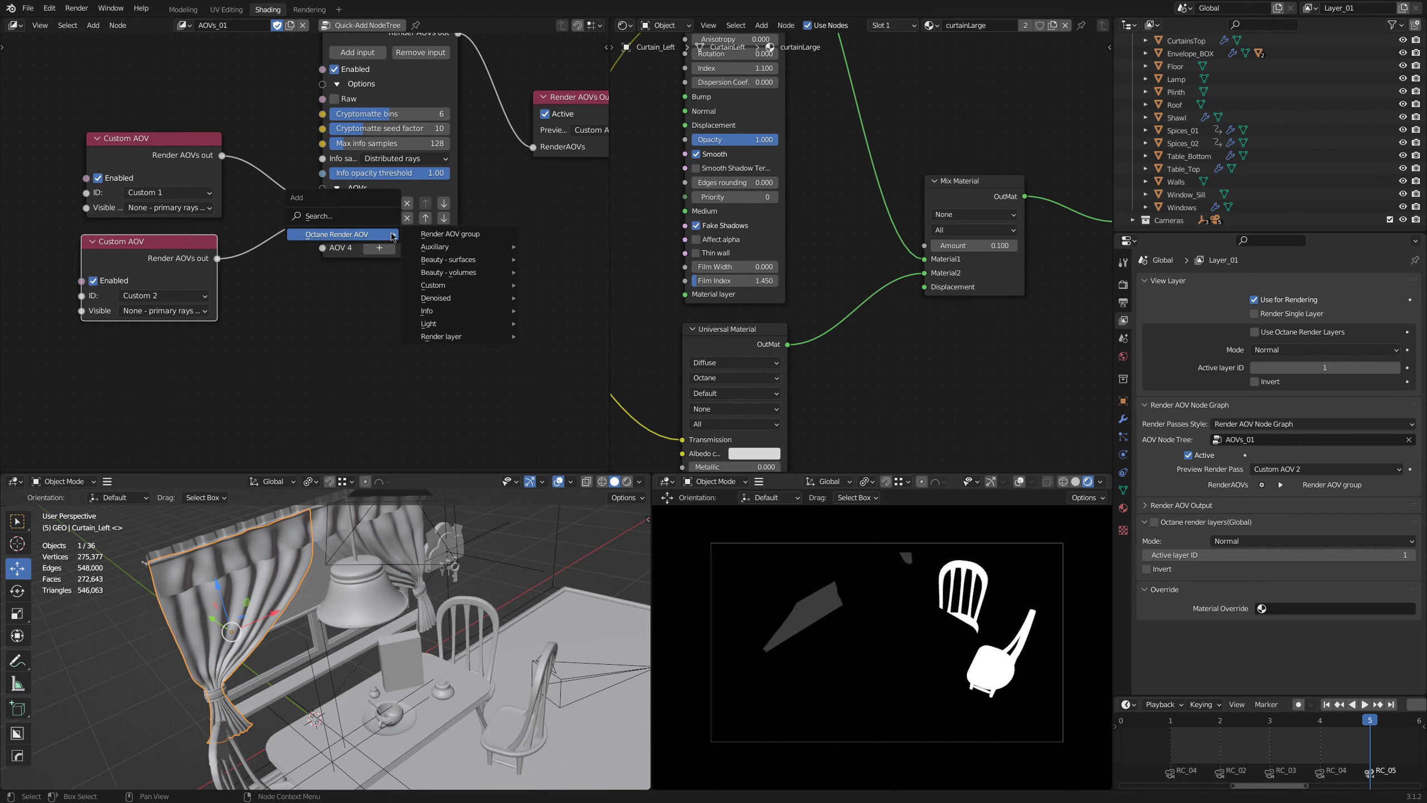
{"action": "left_click", "coordinate": [568, 290]}
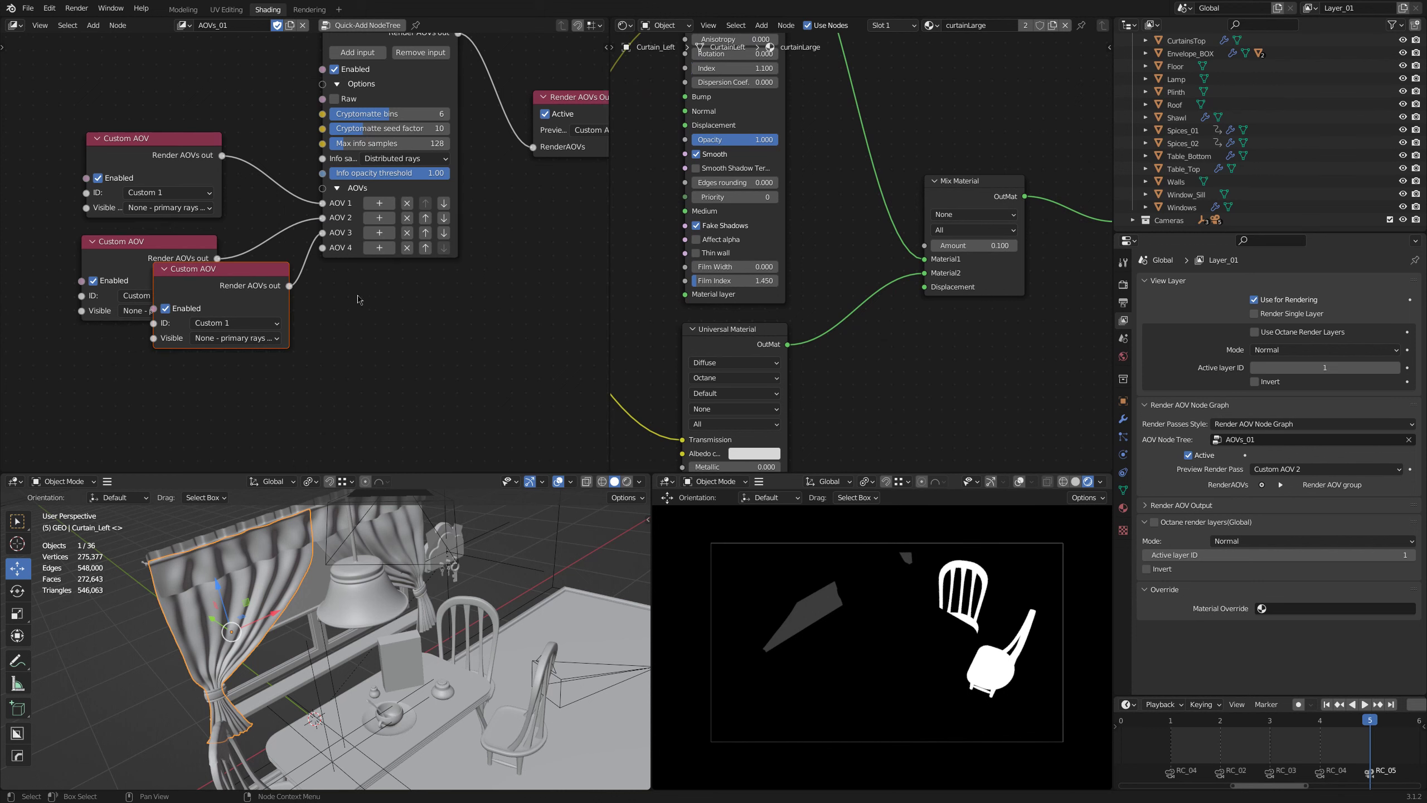
{"action": "left_click_drag", "start_coordinate": [258, 272], "coordinate": [182, 347]}
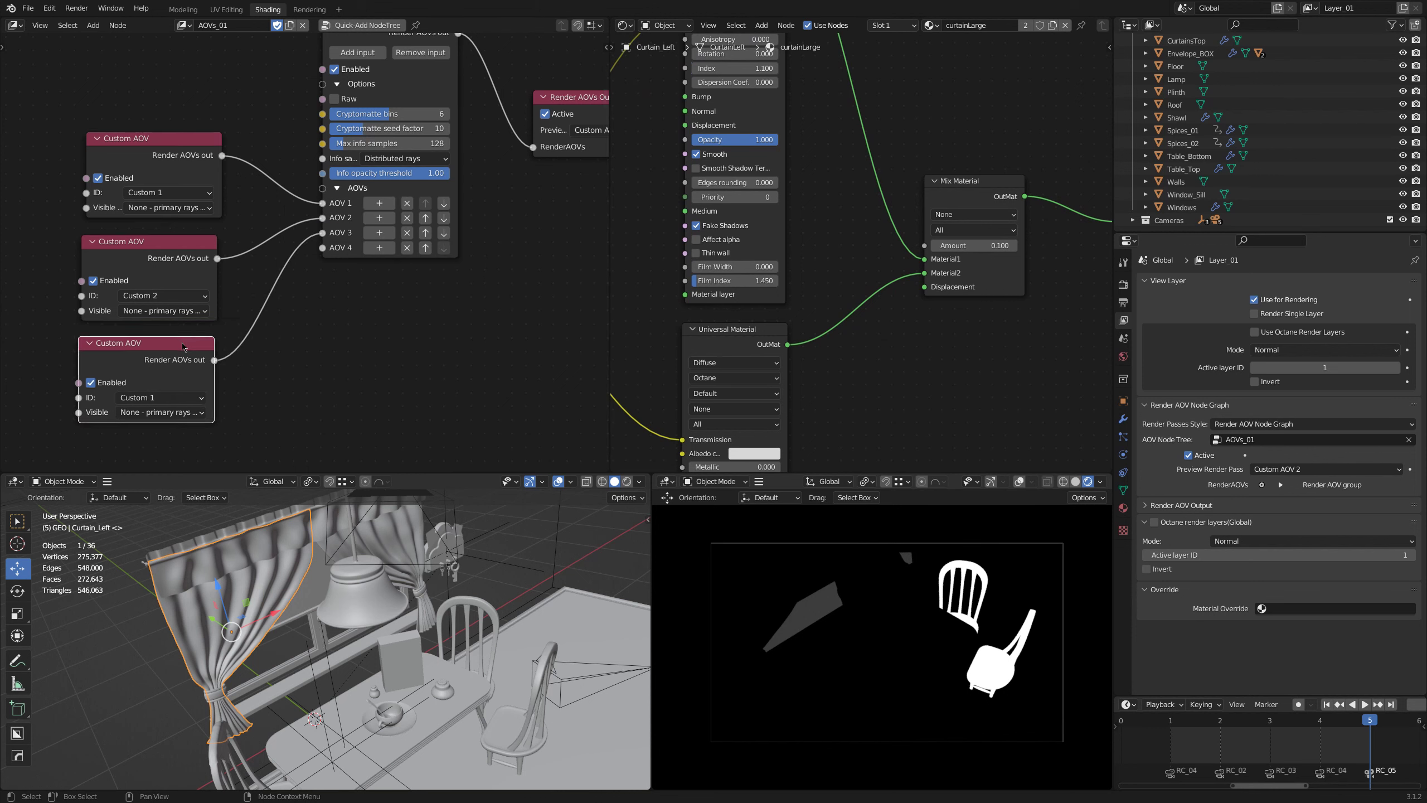
{"action": "left_click", "coordinate": [157, 398]}
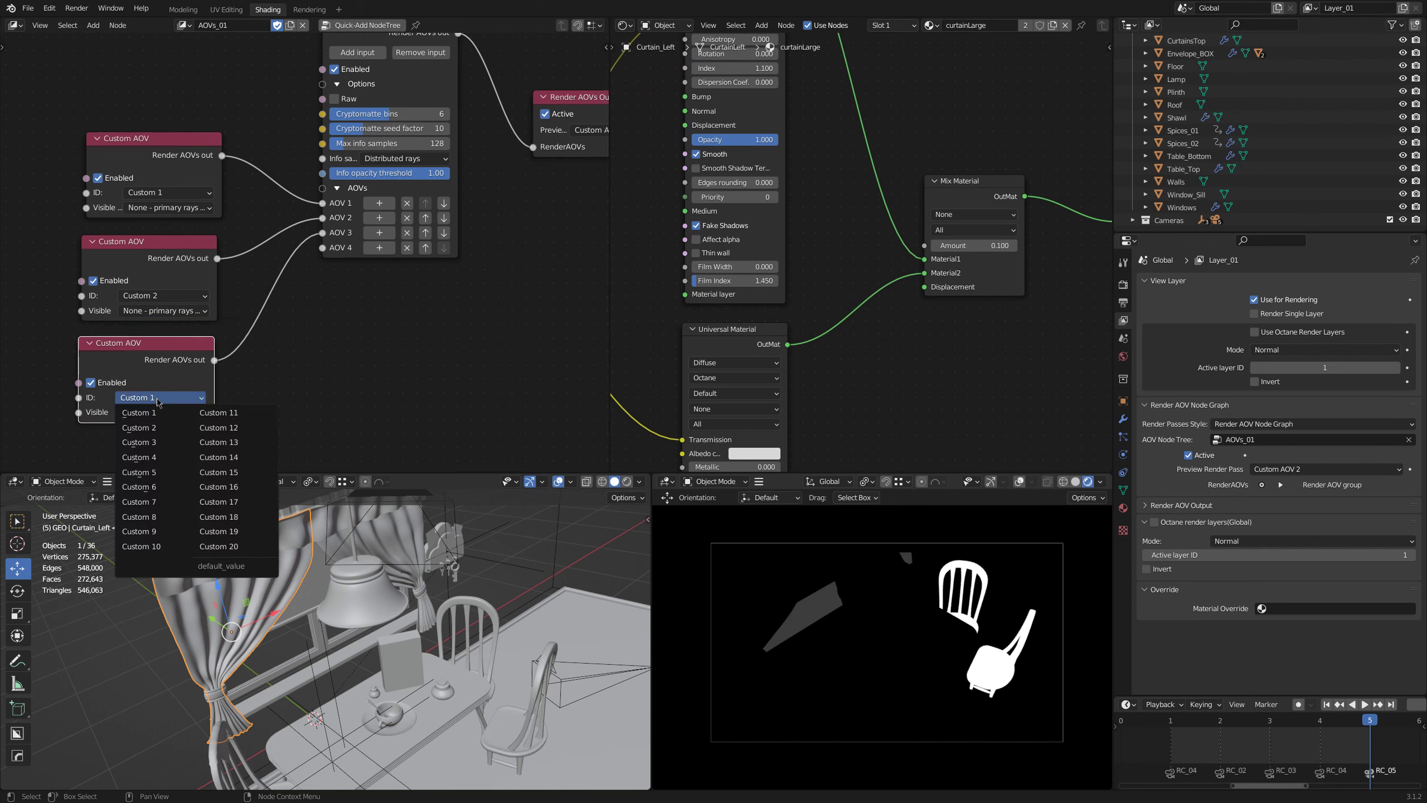
{"action": "left_click", "coordinate": [145, 443]}
Step: Set the Render AOVs Output preview to Custom AOV 3
{"action": "scroll", "coordinate": [438, 321], "scroll_direction": "down", "scroll_amount": 2}
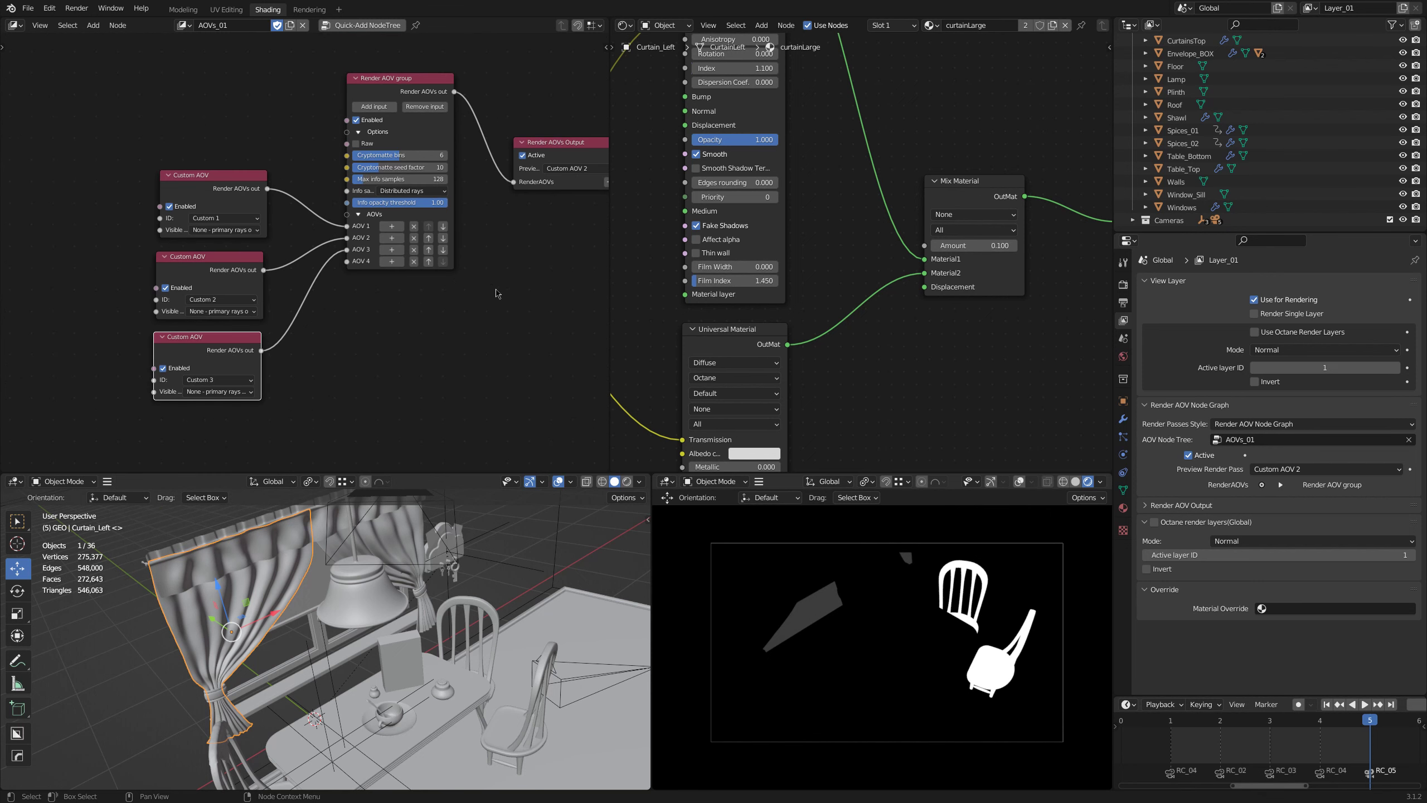
{"action": "left_click", "coordinate": [503, 191]}
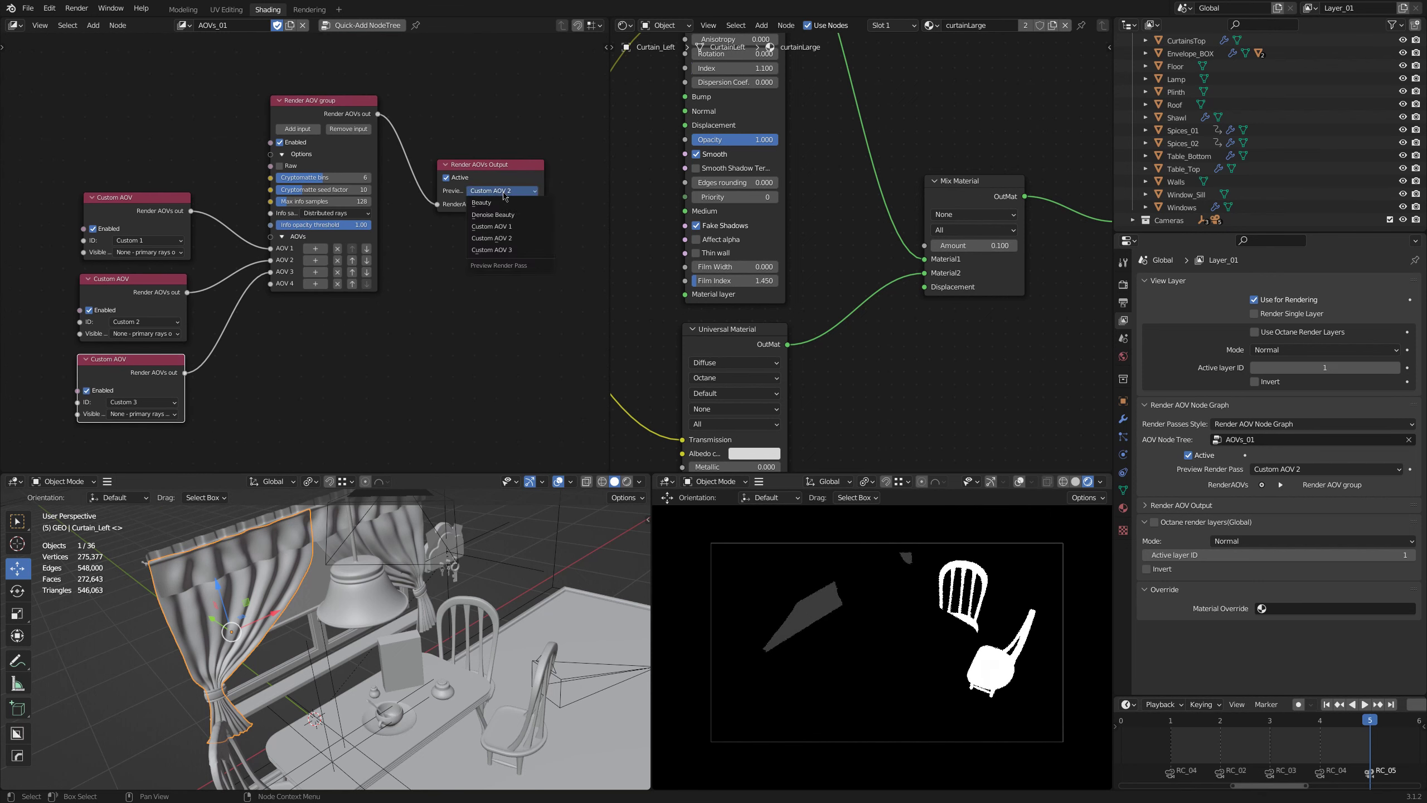
{"action": "left_click", "coordinate": [494, 249]}
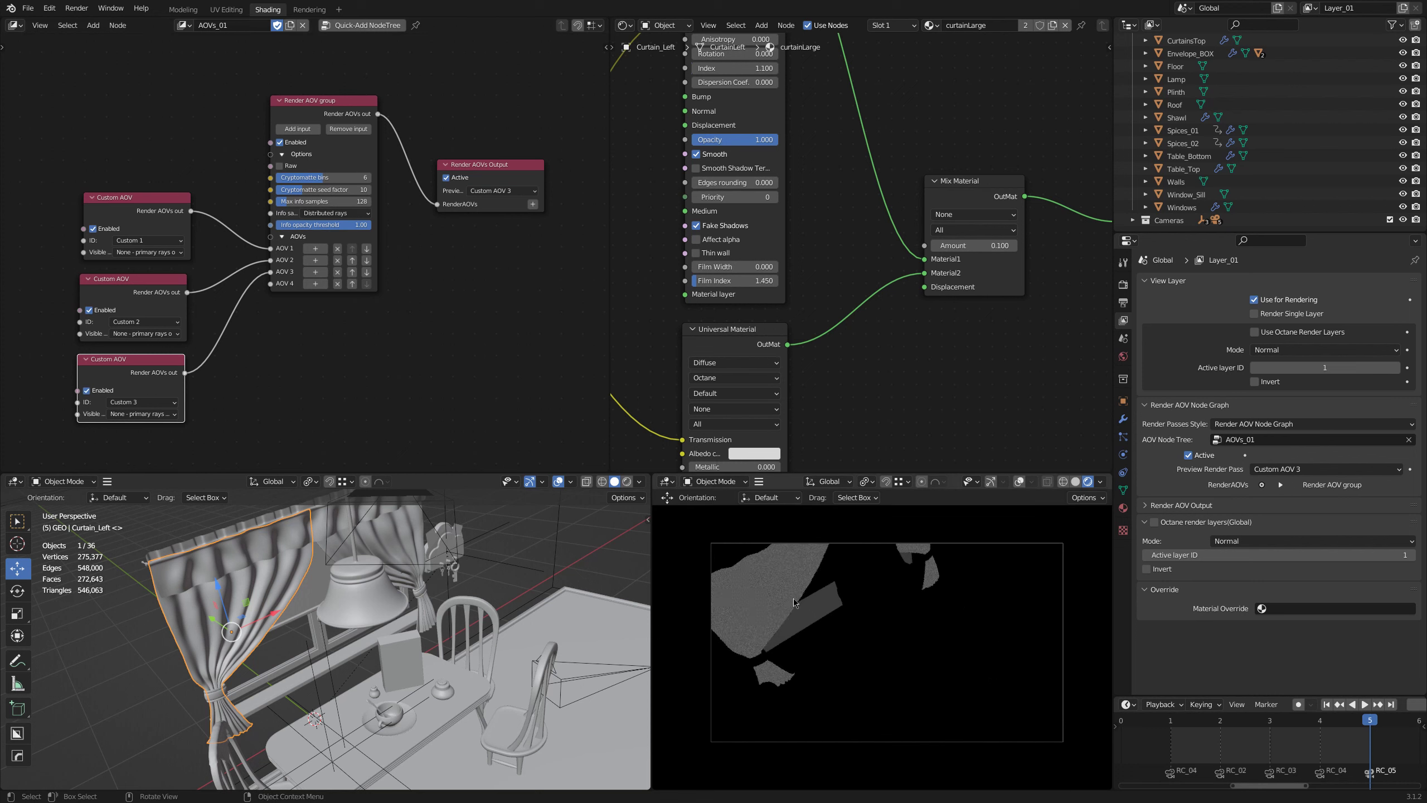
Step: Set the curtain's Universal Material custom AOV to Custom AOV 3
{"action": "scroll", "coordinate": [865, 360], "scroll_direction": "down", "scroll_amount": 3}
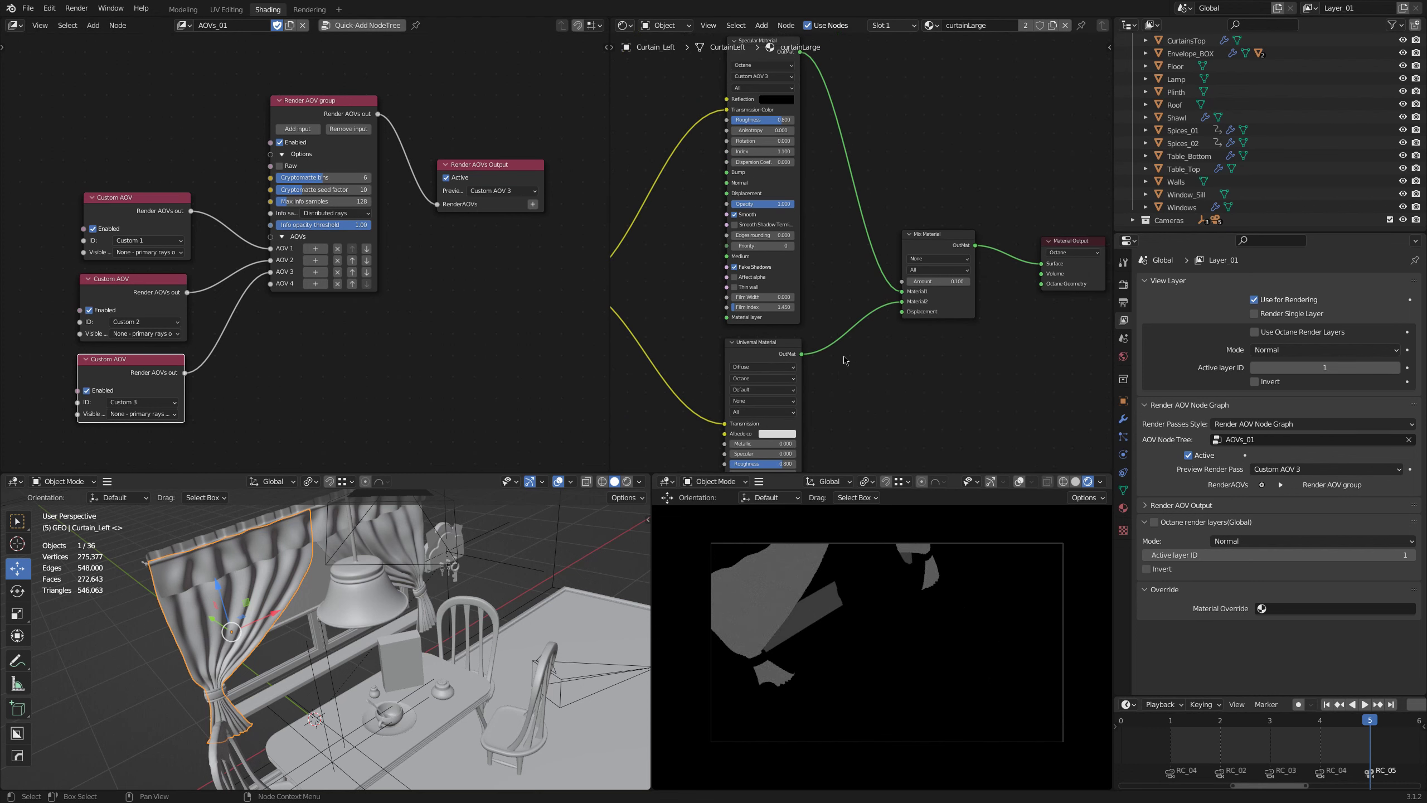
{"action": "middle_click_drag", "start_coordinate": [866, 360], "coordinate": [864, 295]}
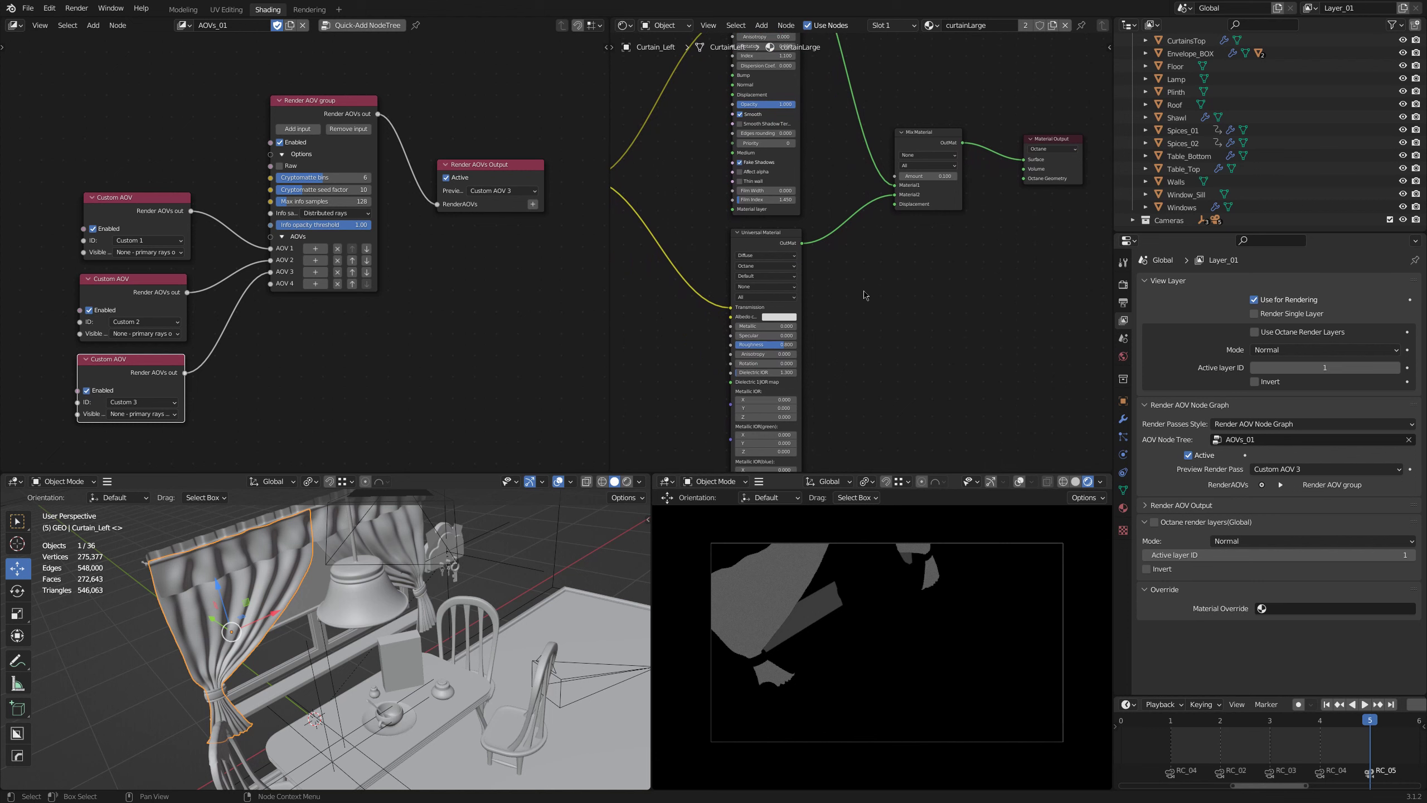
{"action": "left_click", "coordinate": [756, 286]}
{"action": "left_click", "coordinate": [775, 325]}
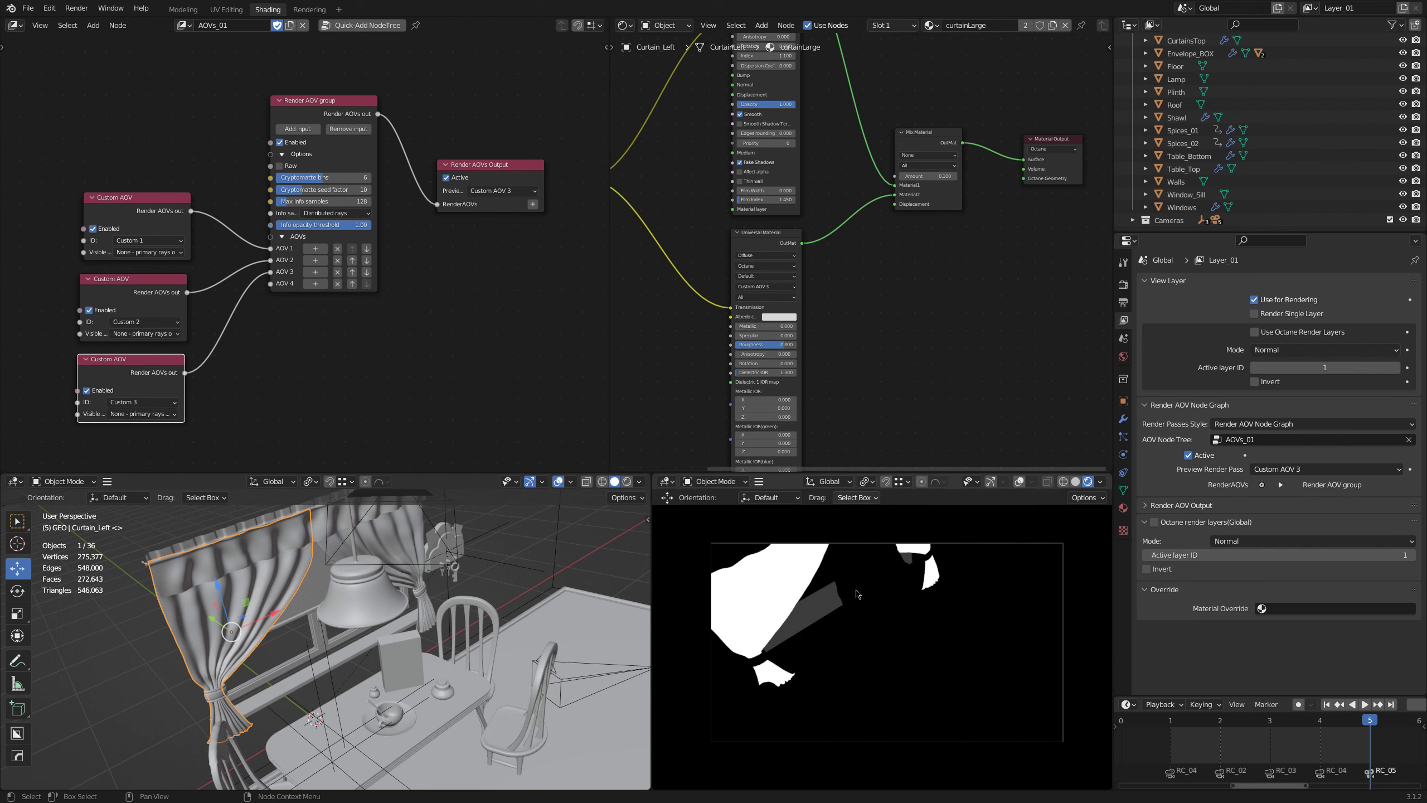
Step: Preview Beauty, then Custom AOV 1, 2 and 3, and switch to the Rendering workspace
{"action": "scroll", "coordinate": [880, 607], "scroll_direction": "down", "scroll_amount": 2}
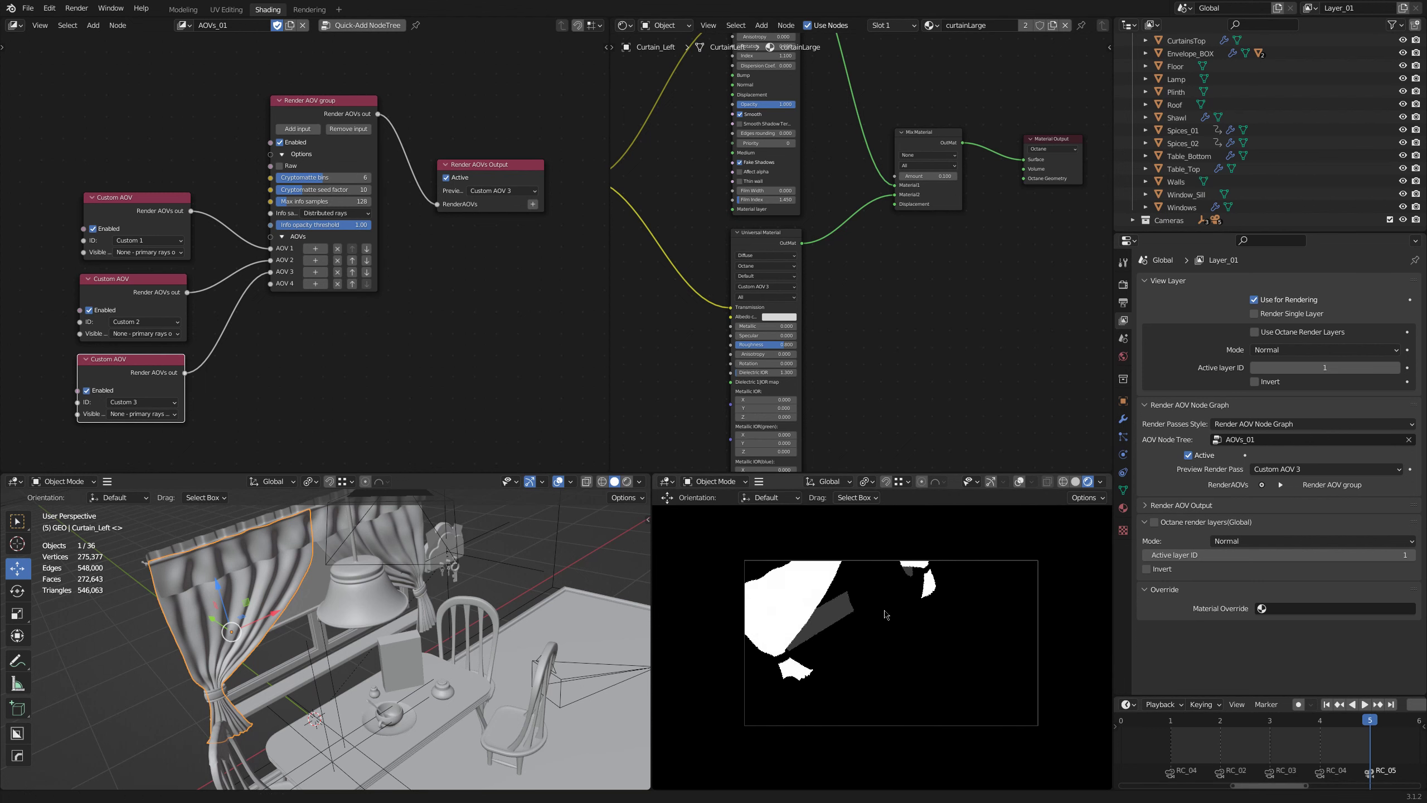
{"action": "left_click", "coordinate": [497, 191]}
{"action": "left_click", "coordinate": [489, 202]}
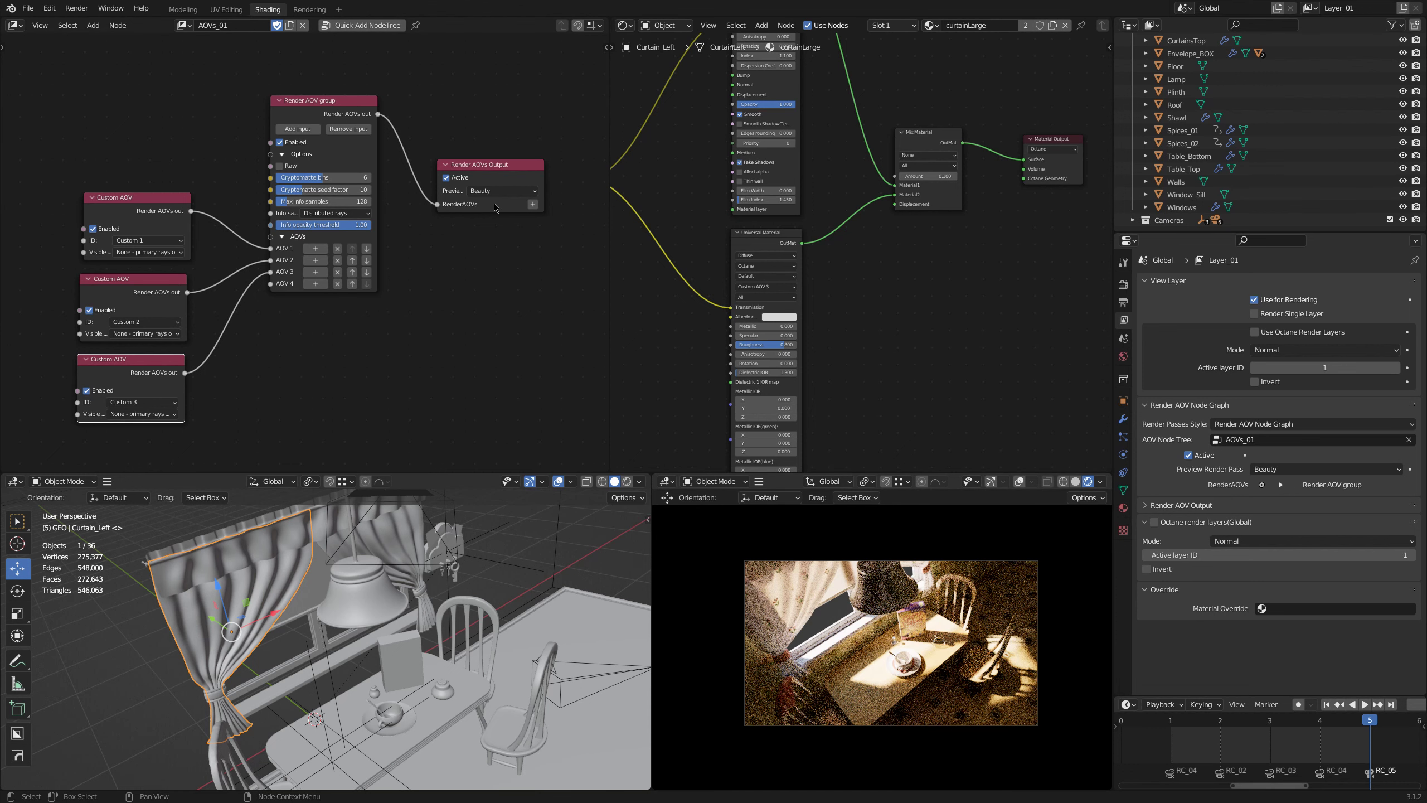
{"action": "left_click", "coordinate": [498, 191]}
{"action": "left_click", "coordinate": [497, 227]}
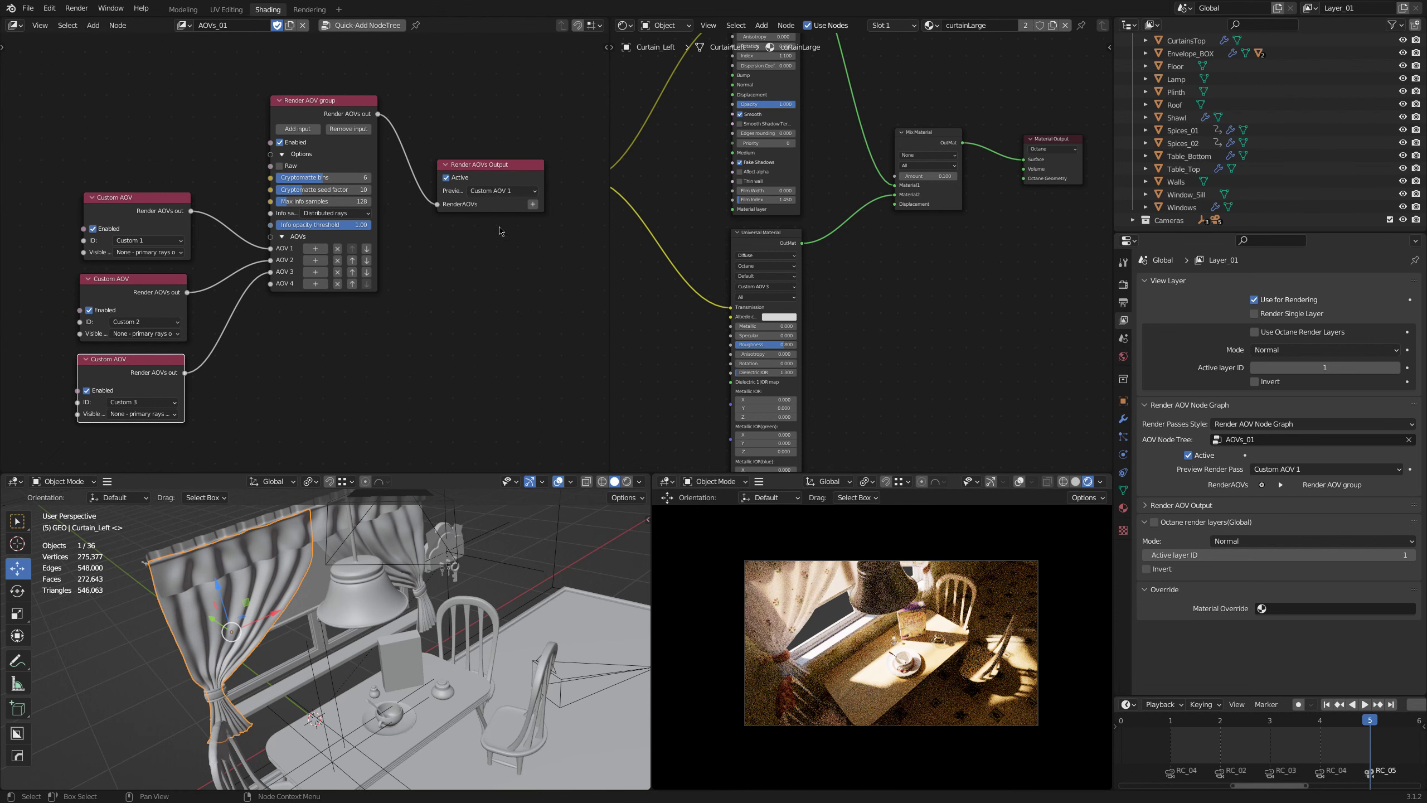
{"action": "left_click", "coordinate": [504, 192]}
{"action": "left_click", "coordinate": [512, 238]}
{"action": "left_click", "coordinate": [510, 192]}
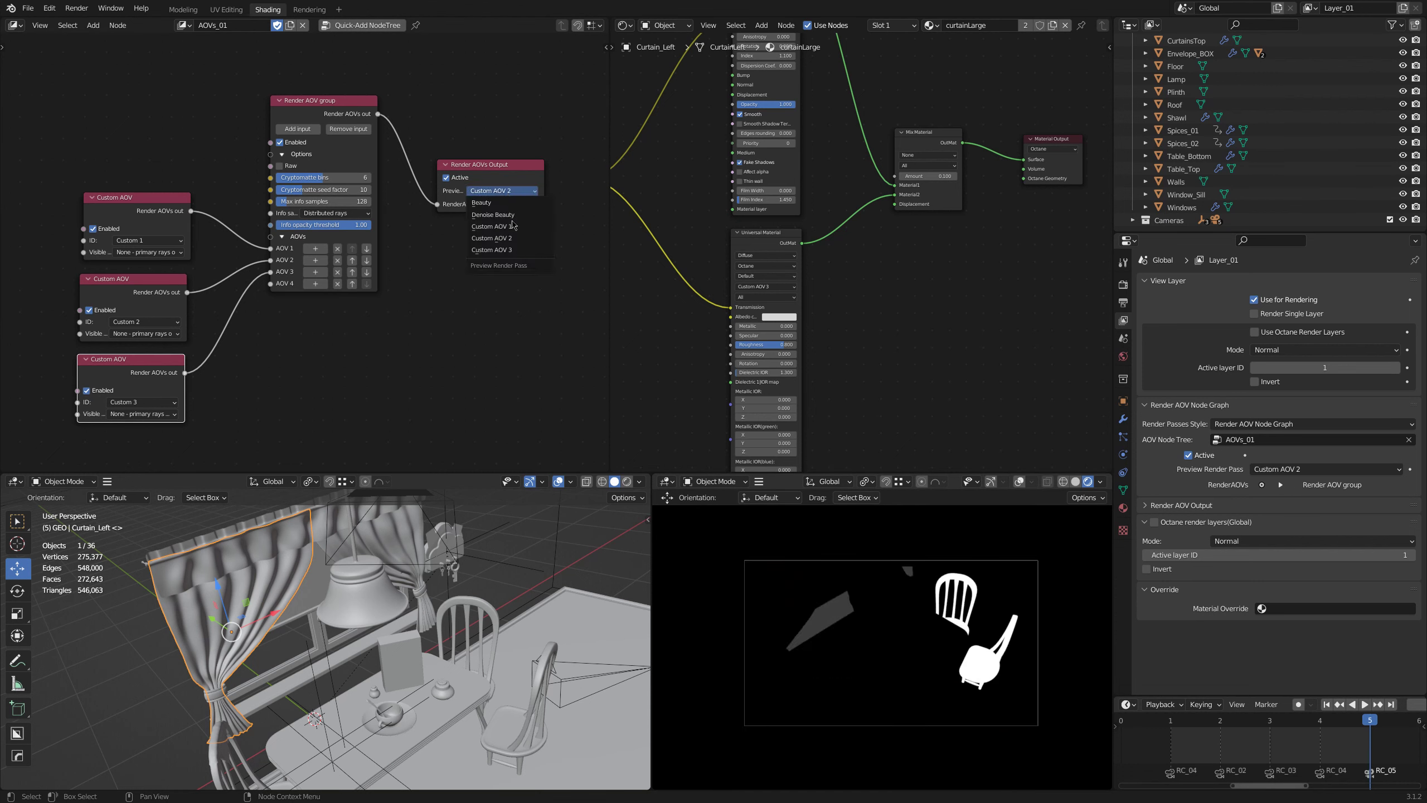
{"action": "left_click", "coordinate": [513, 249]}
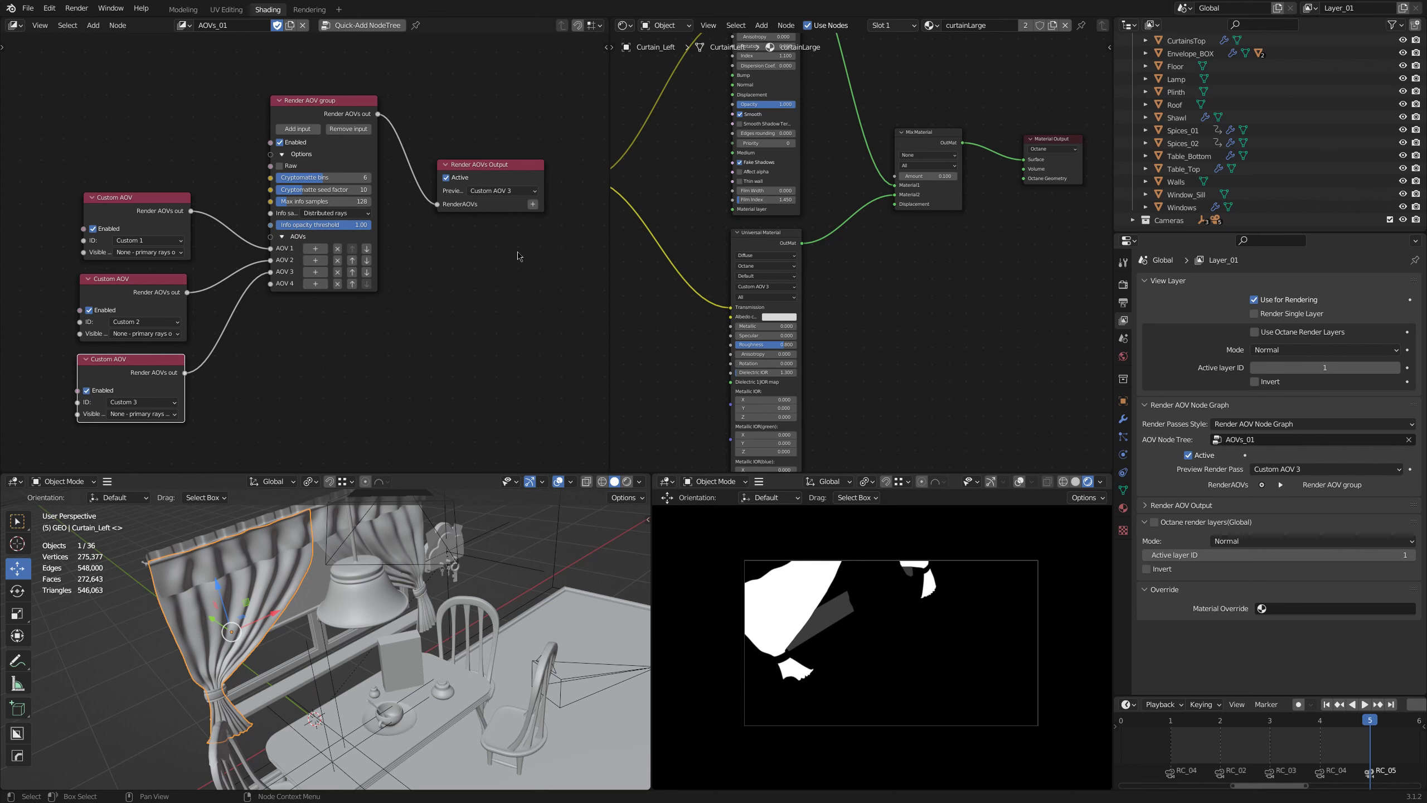
{"action": "left_click", "coordinate": [313, 11]}
Step: Frame the compositor nodes, select Render Layers, and render a still image of the frame
{"action": "key", "text": "Home"}
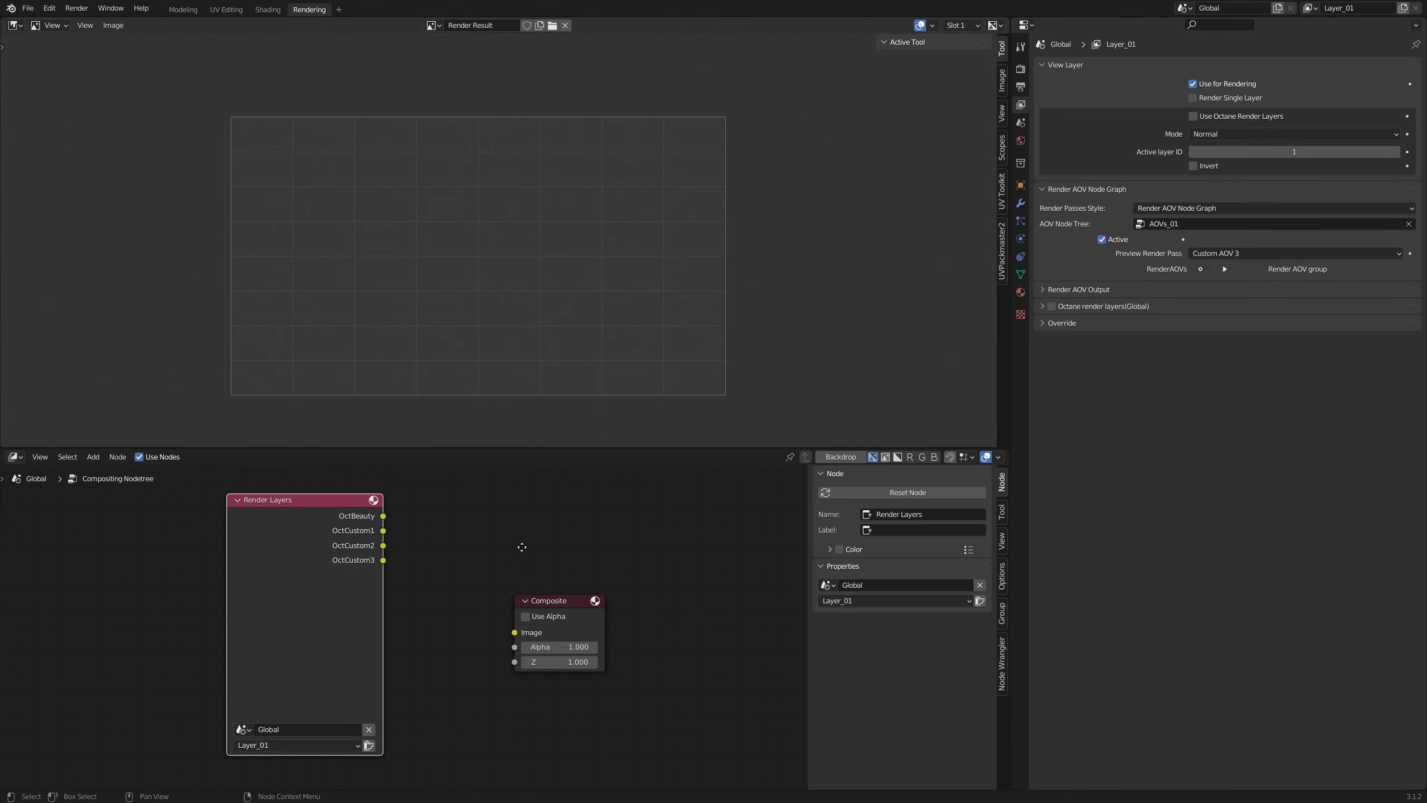
{"action": "left_click", "coordinate": [334, 510]}
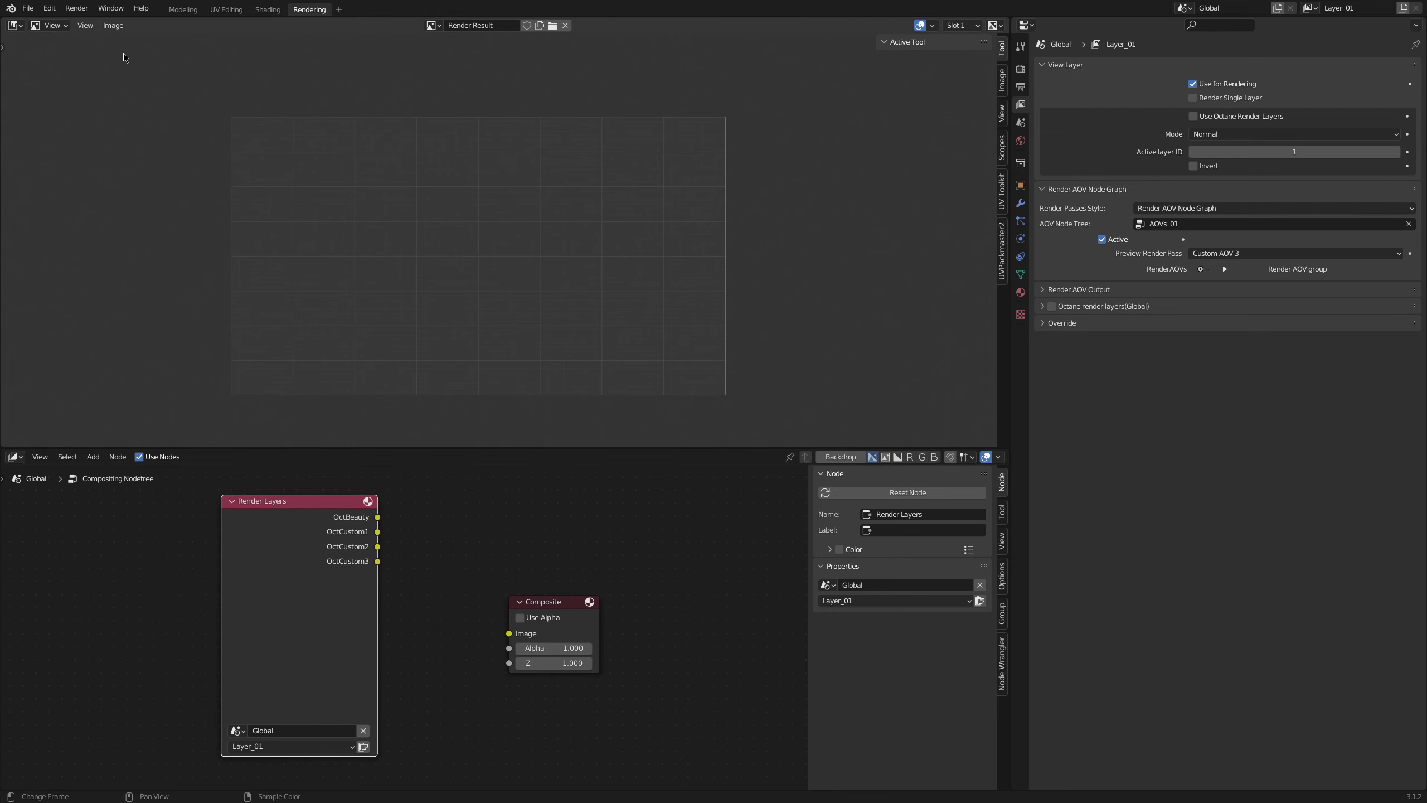
{"action": "left_click", "coordinate": [85, 10]}
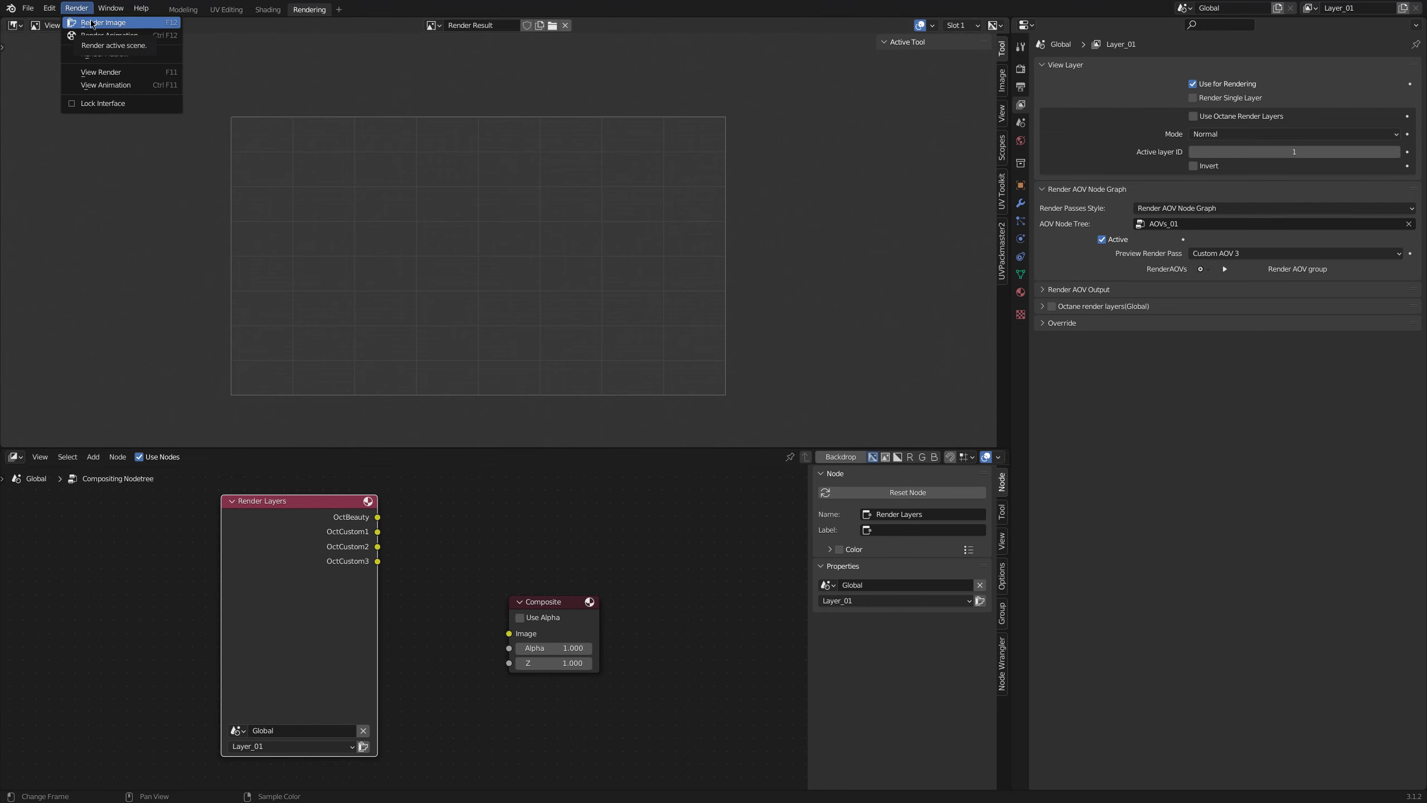
{"action": "left_click", "coordinate": [103, 22]}
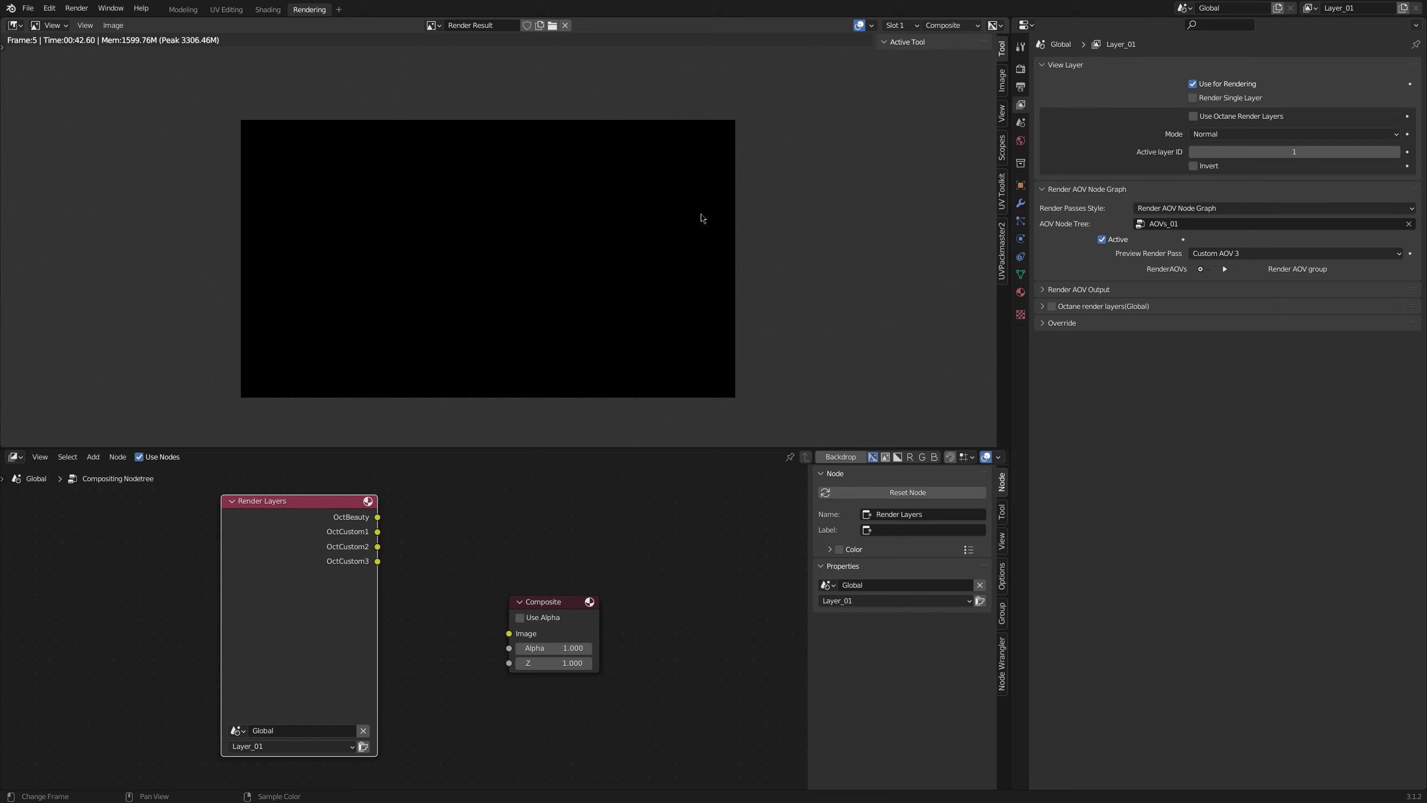
Step: Show the Layer_01 render, then add a Viewer node fed by Render Layers' OctBeauty and move it right
{"action": "left_click", "coordinate": [939, 26]}
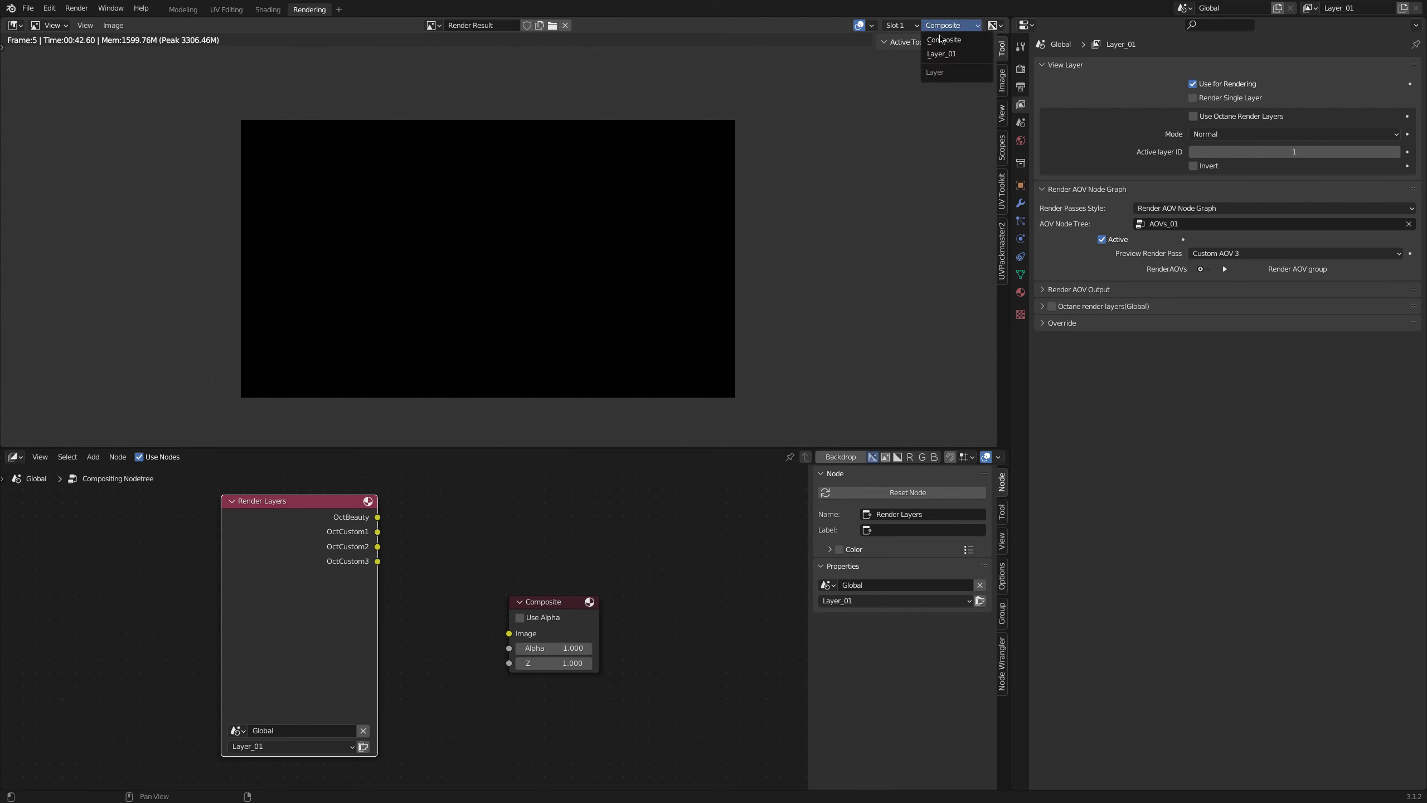
{"action": "left_click", "coordinate": [942, 54]}
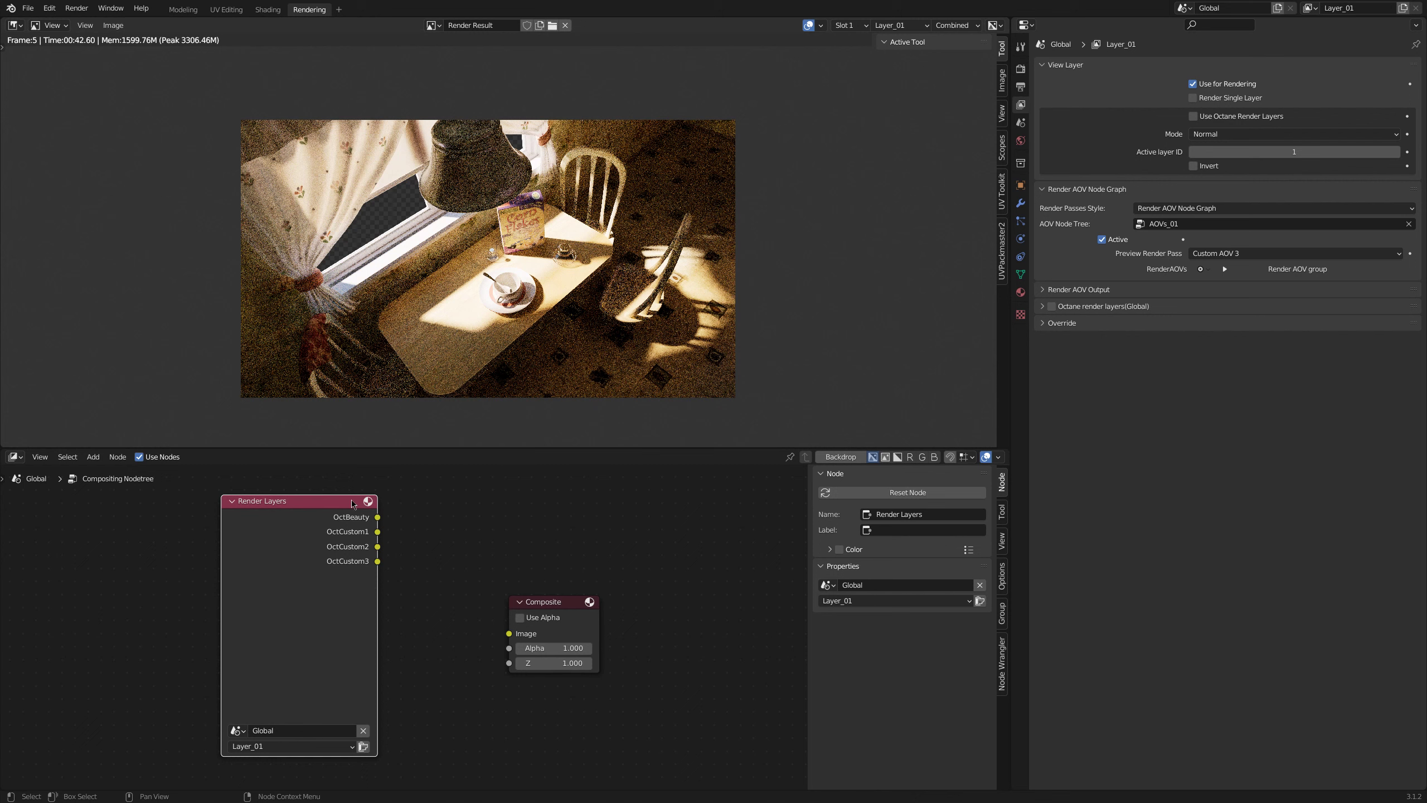
{"action": "left_click", "coordinate": [432, 24]}
{"action": "left_click", "coordinate": [317, 511], "text": "ctrl+shift"}
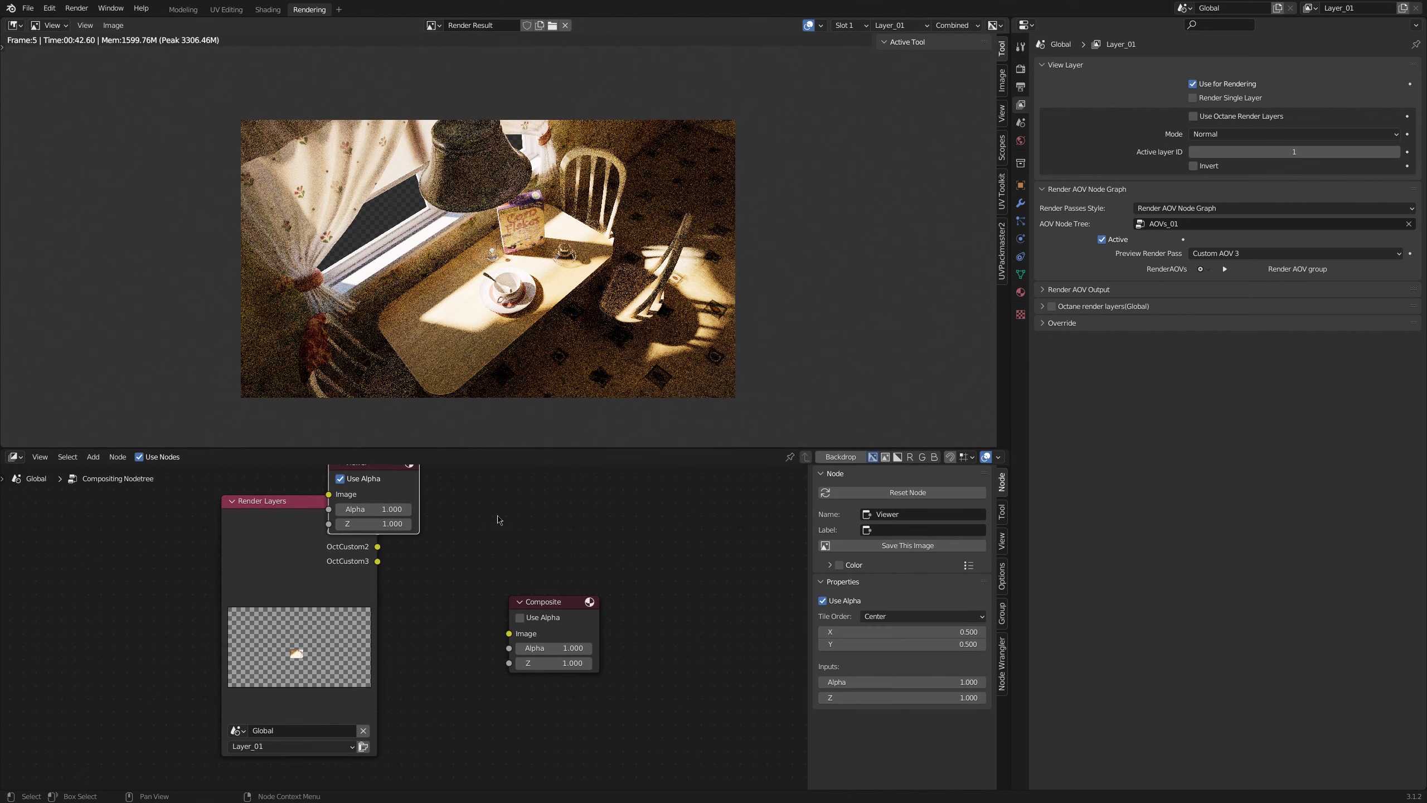
{"action": "left_click_drag", "start_coordinate": [387, 495], "coordinate": [536, 495]}
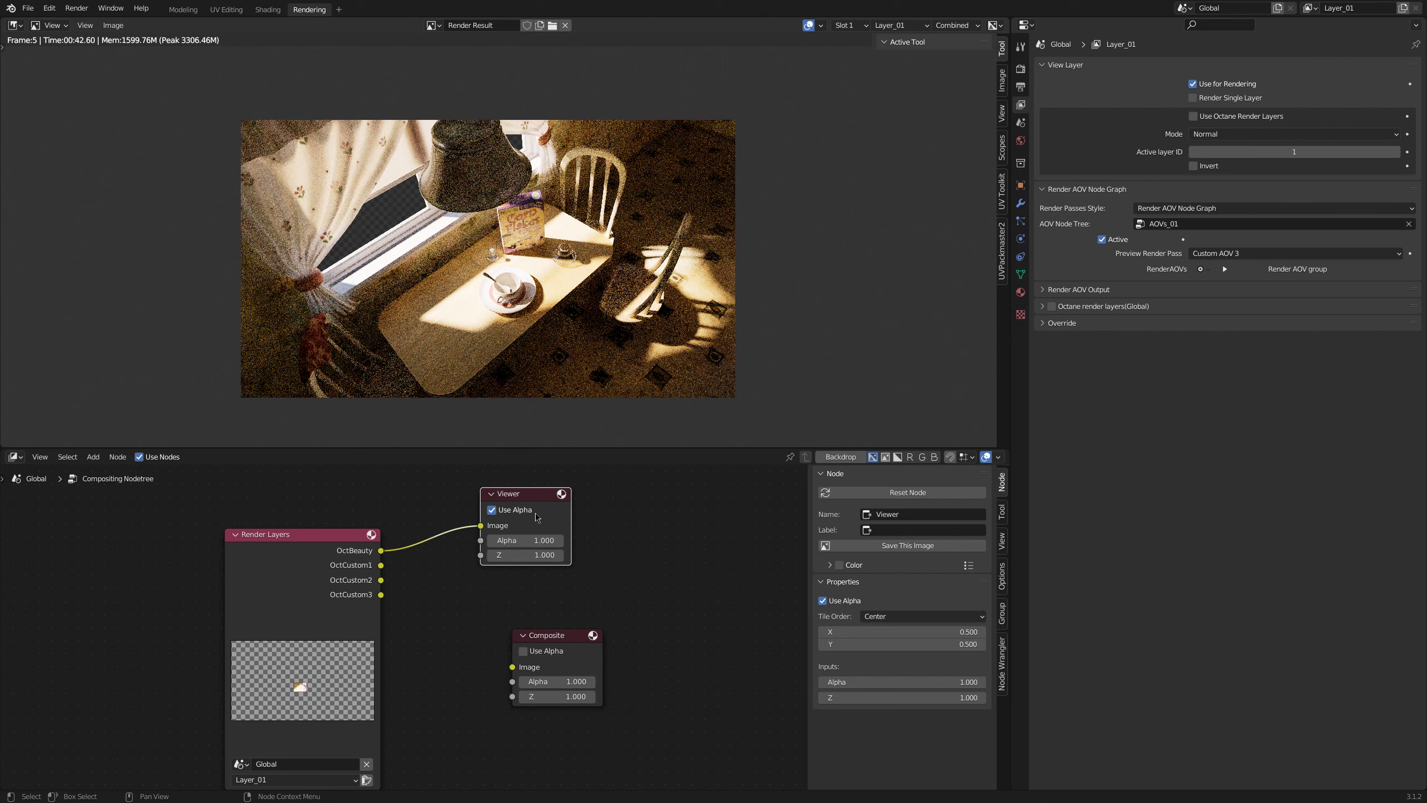
{"action": "left_click", "coordinate": [432, 25]}
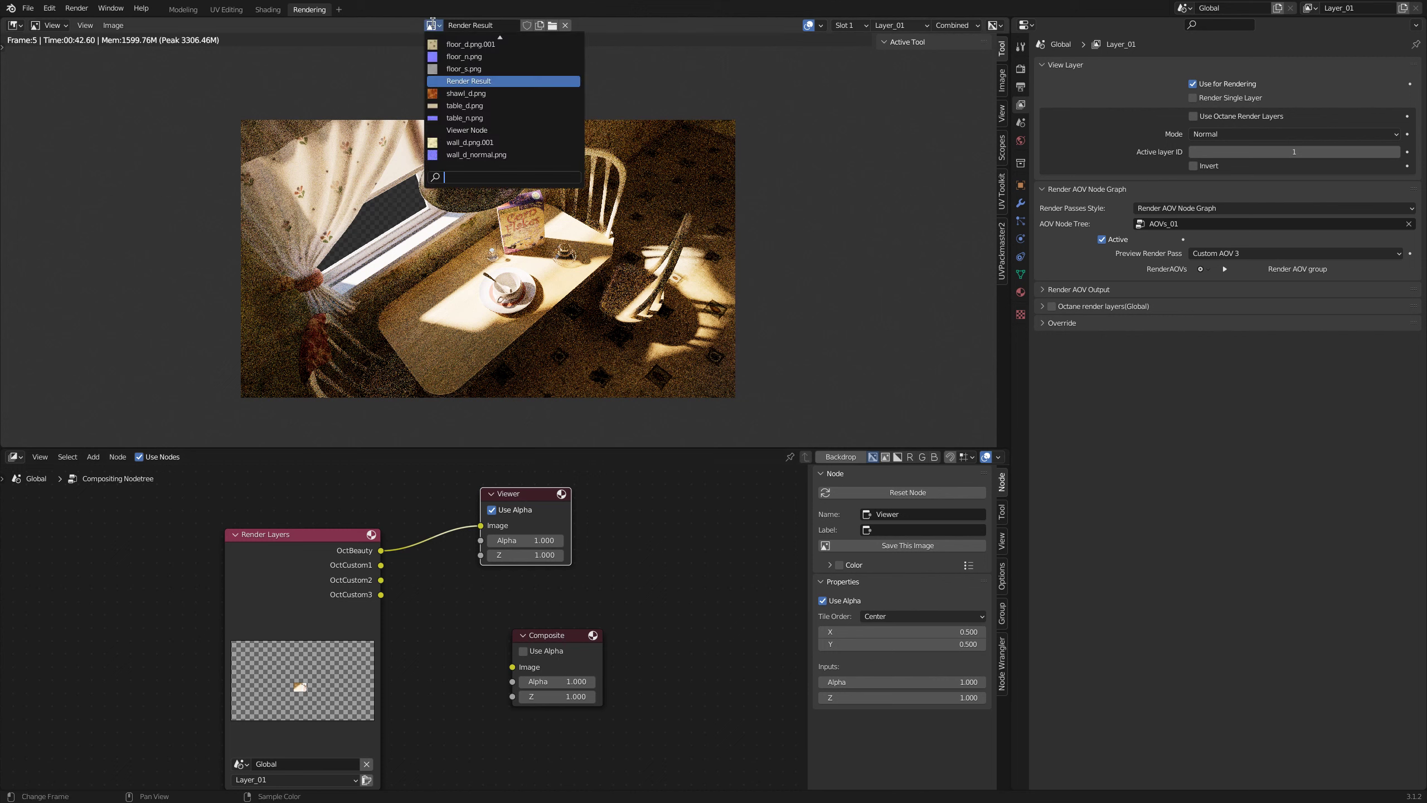
{"action": "left_click", "coordinate": [476, 129]}
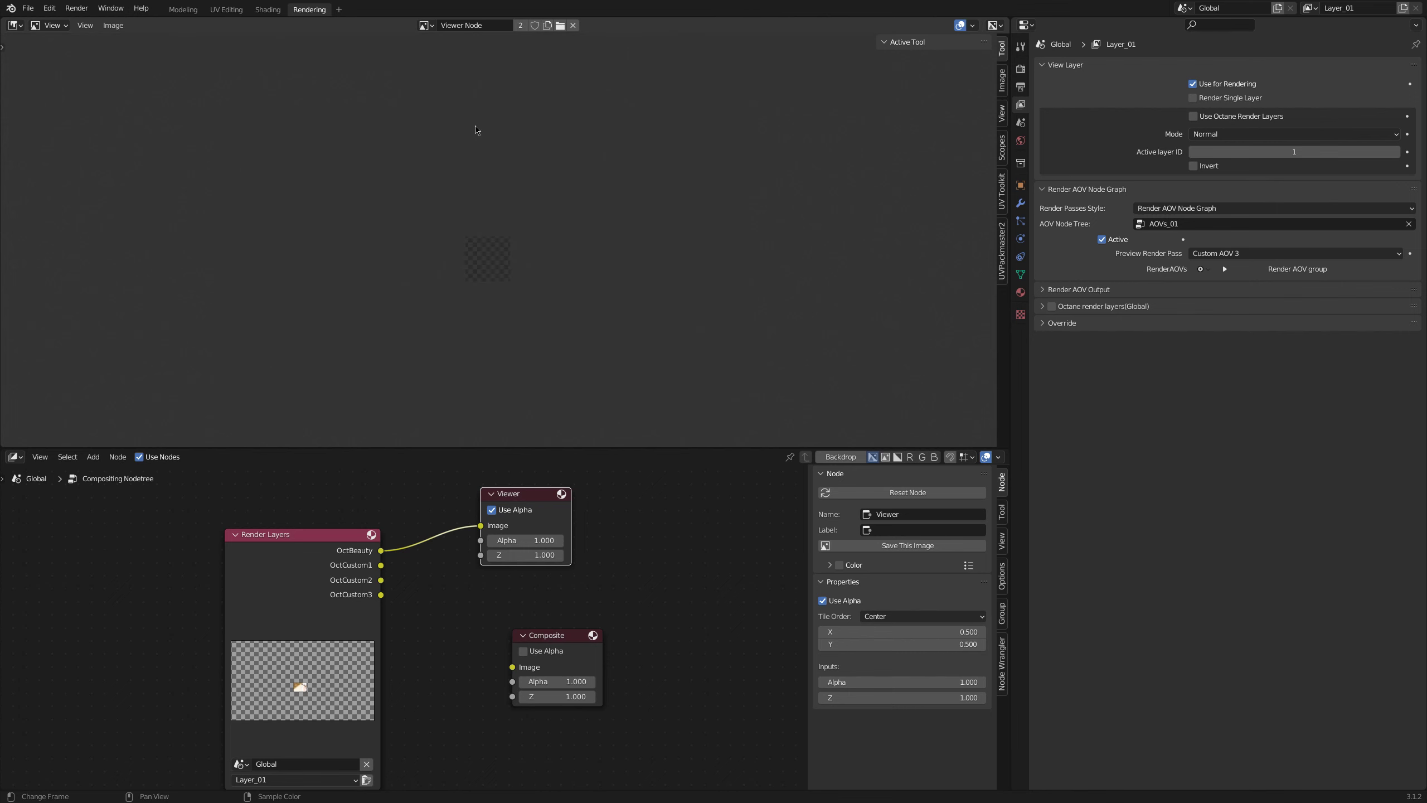
{"action": "left_click", "coordinate": [315, 534]}
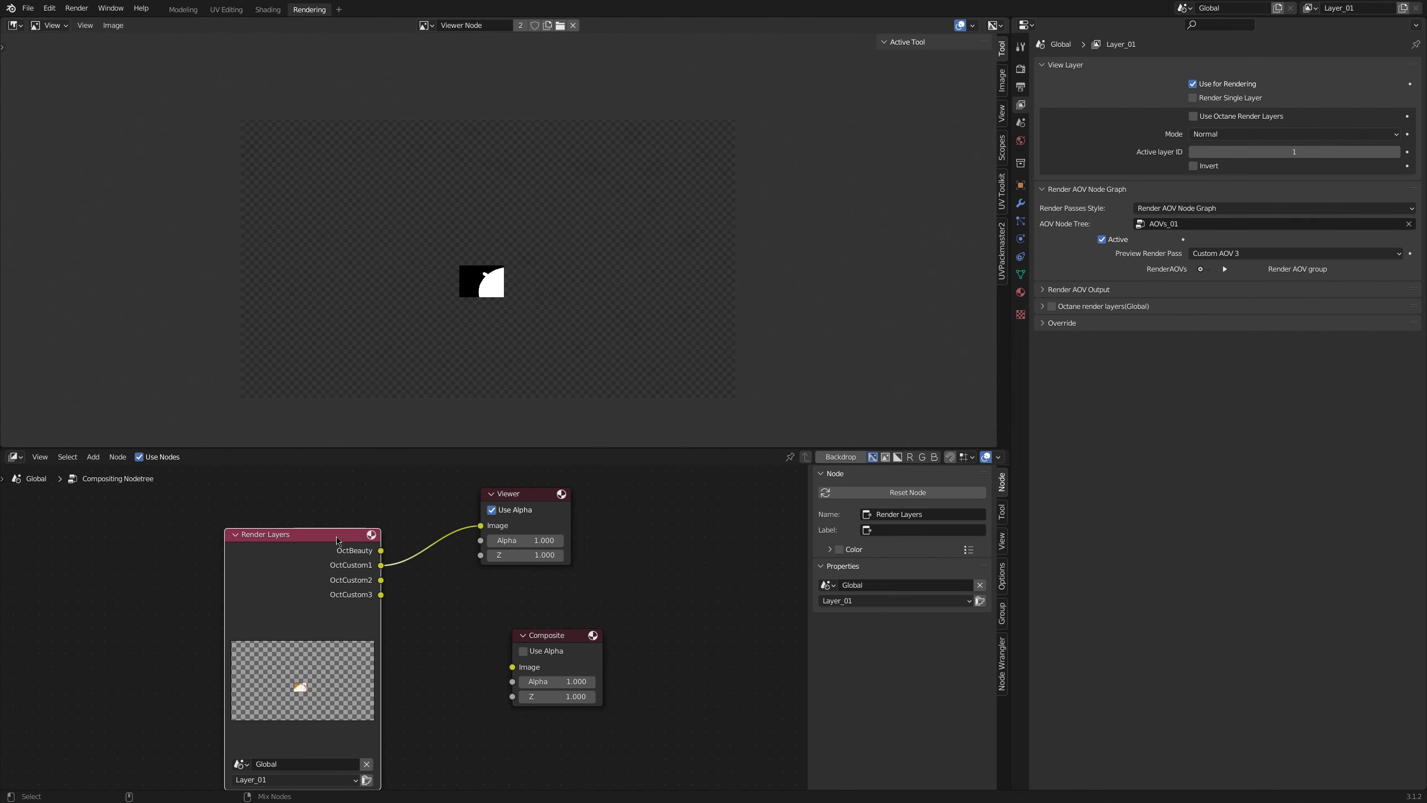
{"action": "left_click", "coordinate": [338, 543], "text": "ctrl+shift"}
{"action": "left_click", "coordinate": [337, 543], "text": "ctrl+shift"}
{"action": "left_click", "coordinate": [338, 543], "text": "ctrl+shift"}
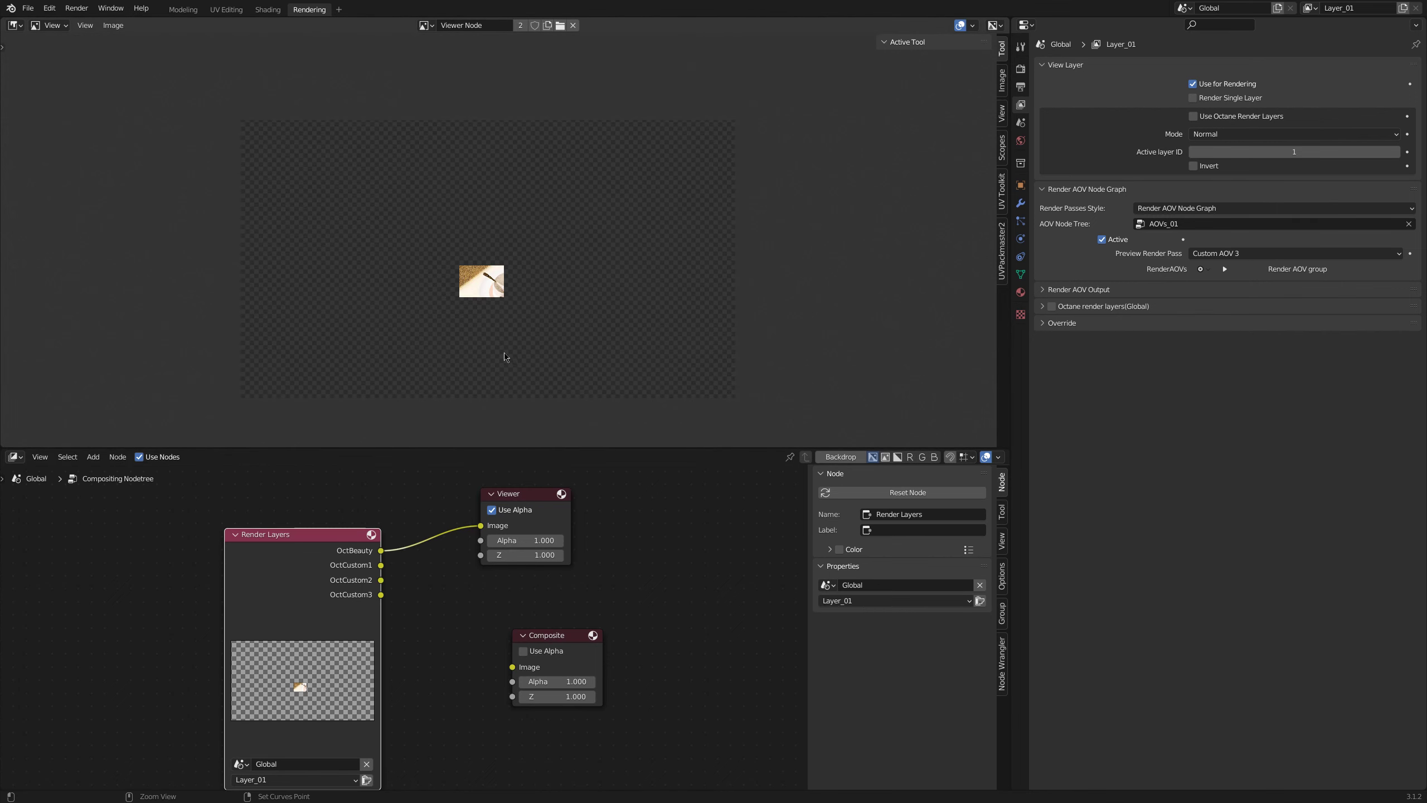
{"action": "left_click", "coordinate": [838, 457]}
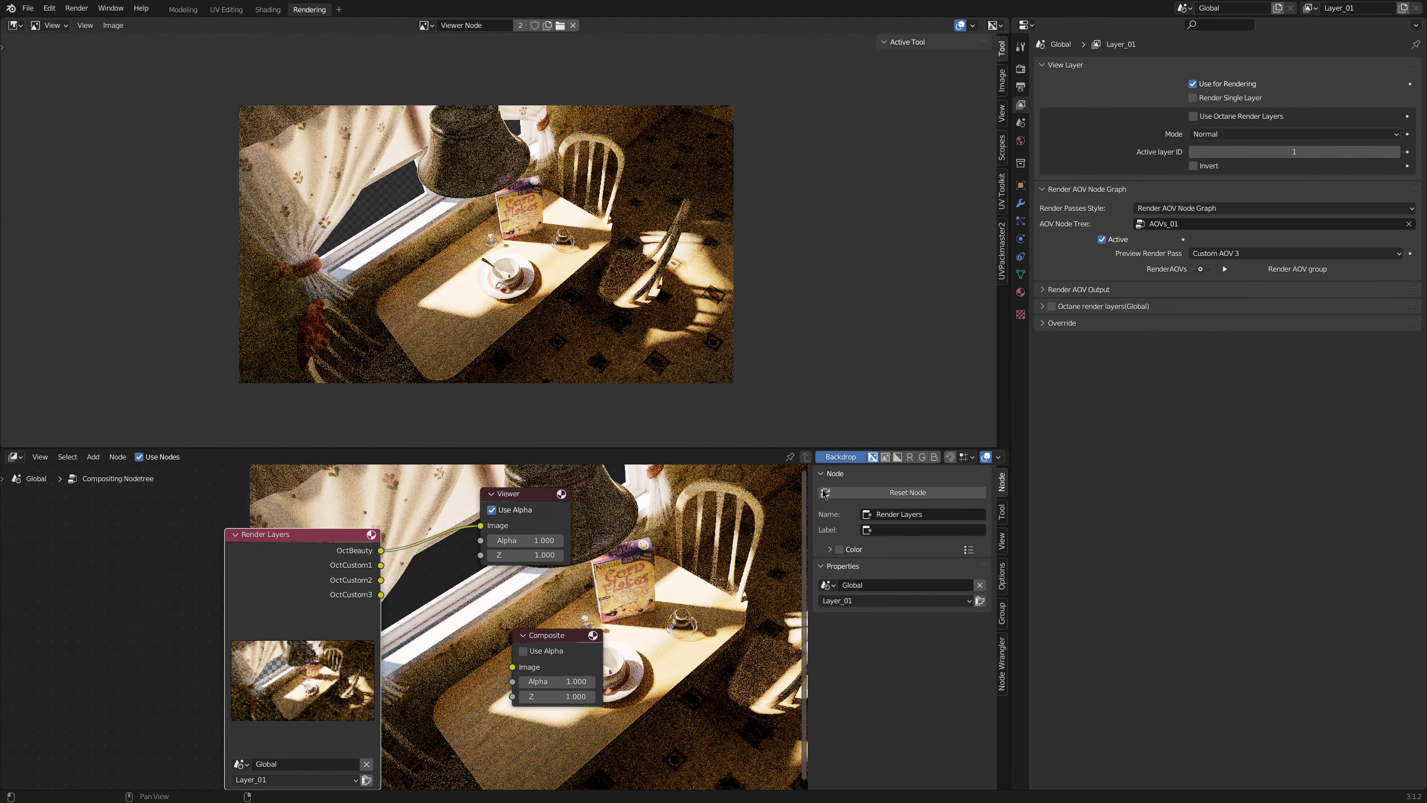
{"action": "left_click", "coordinate": [837, 457]}
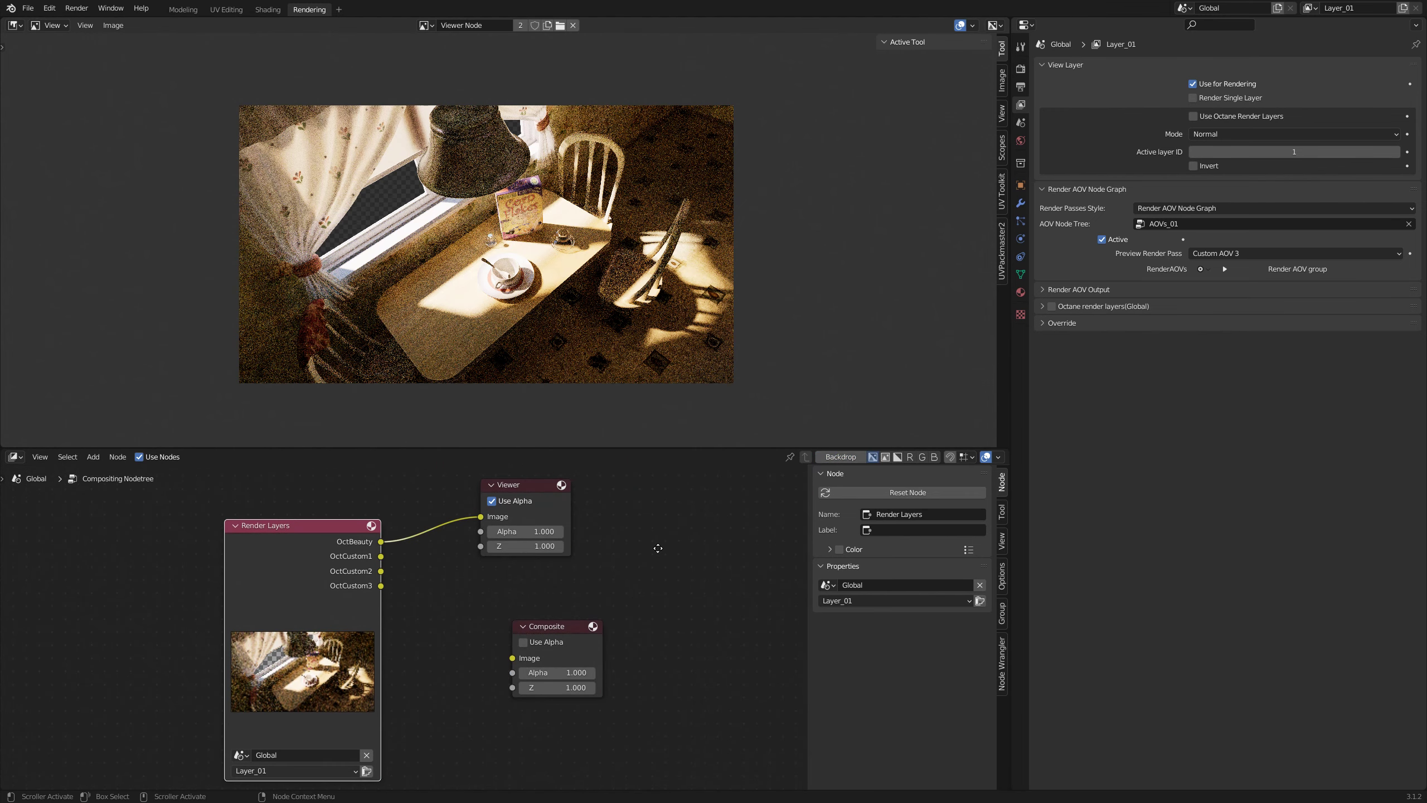
{"action": "left_click", "coordinate": [335, 529], "text": "ctrl+shift"}
{"action": "left_click", "coordinate": [333, 529], "text": "ctrl+shift"}
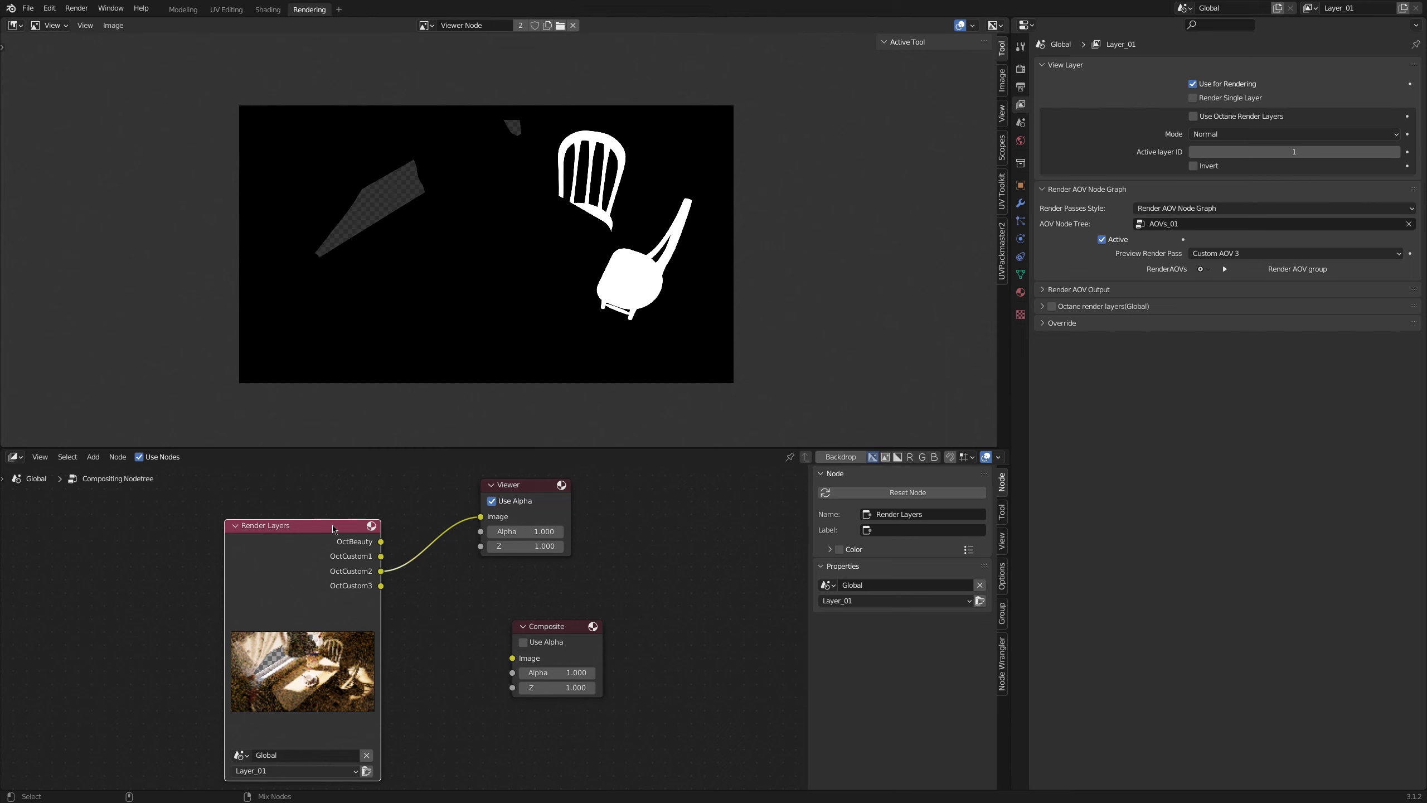
{"action": "left_click", "coordinate": [333, 529], "text": "ctrl+shift"}
{"action": "left_click", "coordinate": [333, 528], "text": "ctrl+shift"}
{"action": "left_click", "coordinate": [333, 529], "text": "ctrl+shift"}
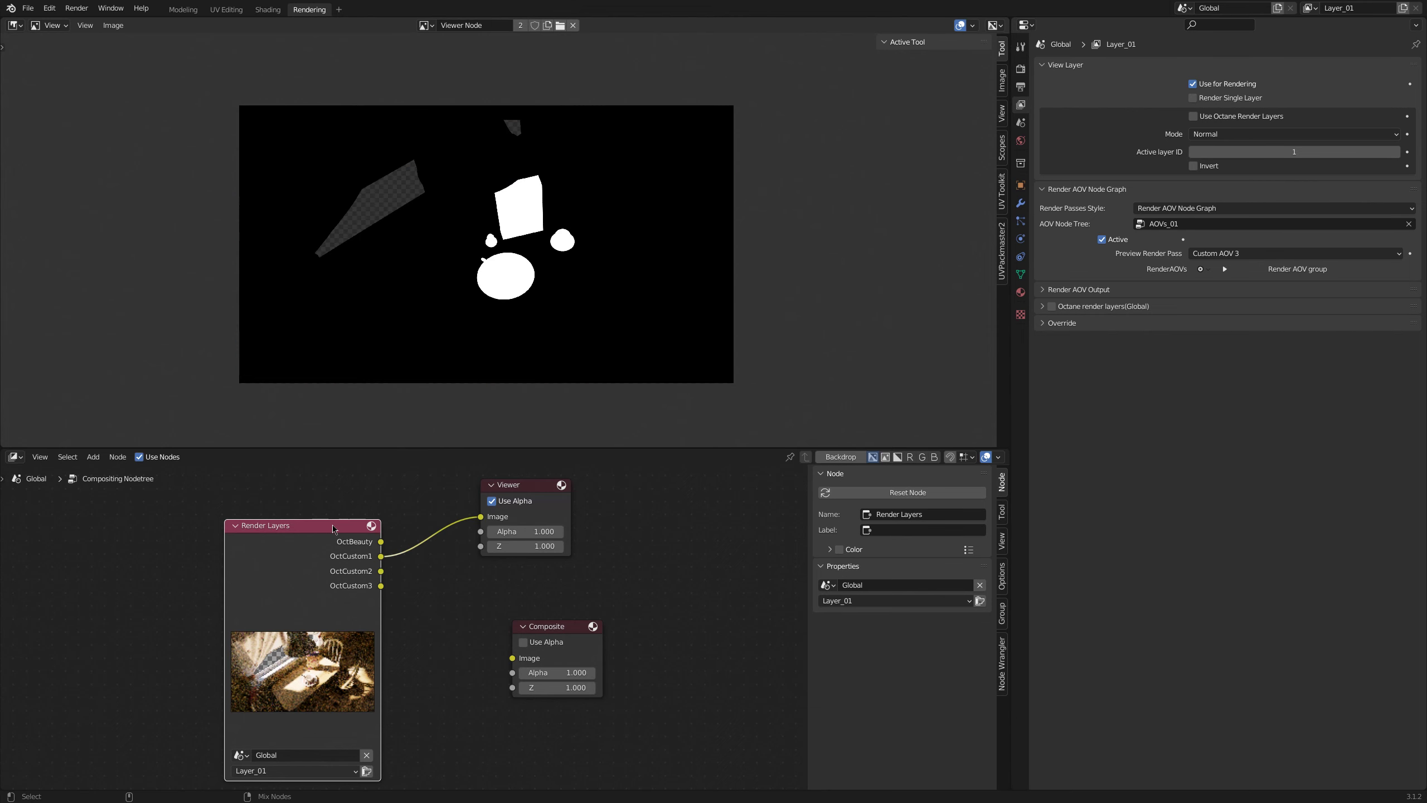
{"action": "left_click", "coordinate": [333, 529], "text": "ctrl+shift"}
{"action": "left_click", "coordinate": [333, 528], "text": "ctrl+shift"}
{"action": "left_click", "coordinate": [334, 529], "text": "ctrl+shift"}
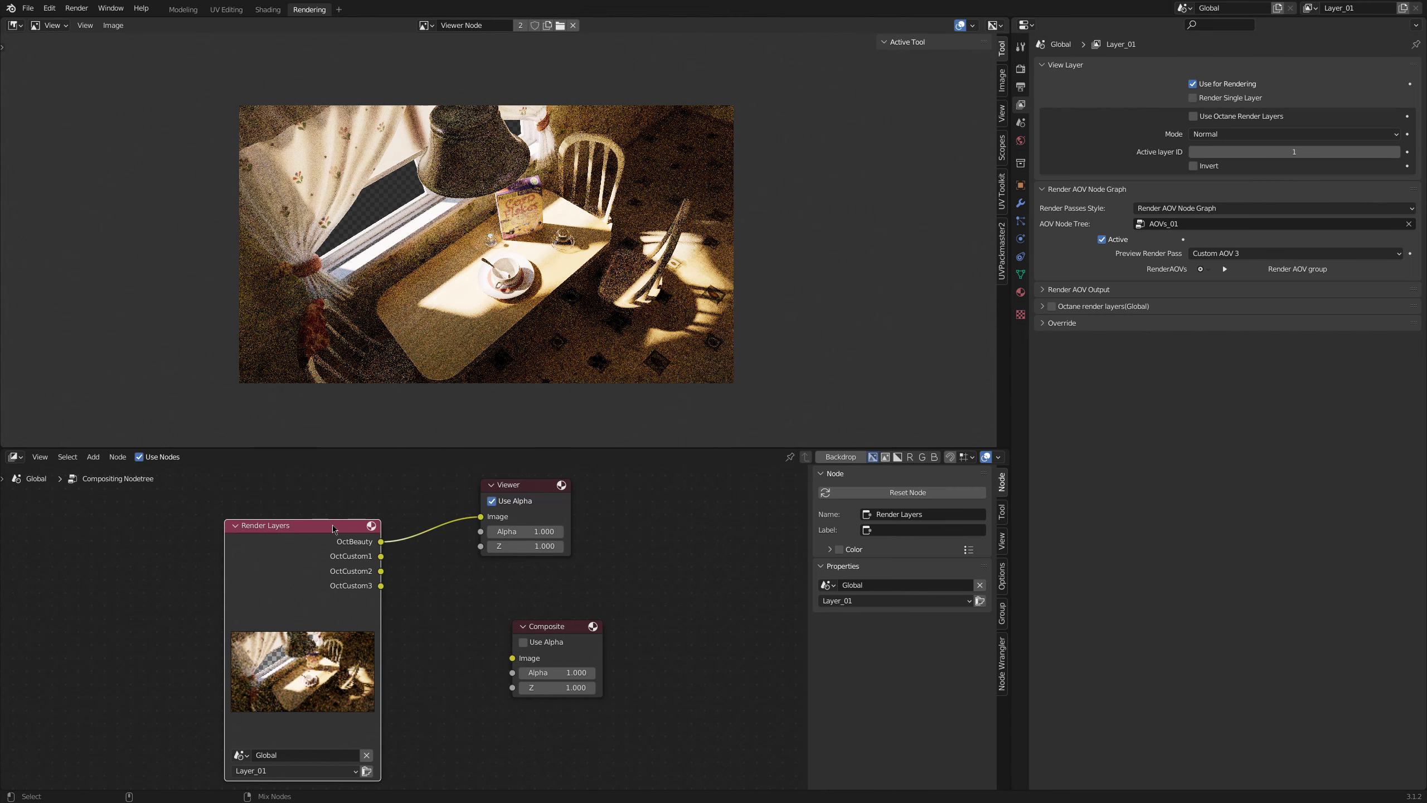
{"action": "left_click", "coordinate": [426, 25]}
{"action": "left_click", "coordinate": [467, 82]}
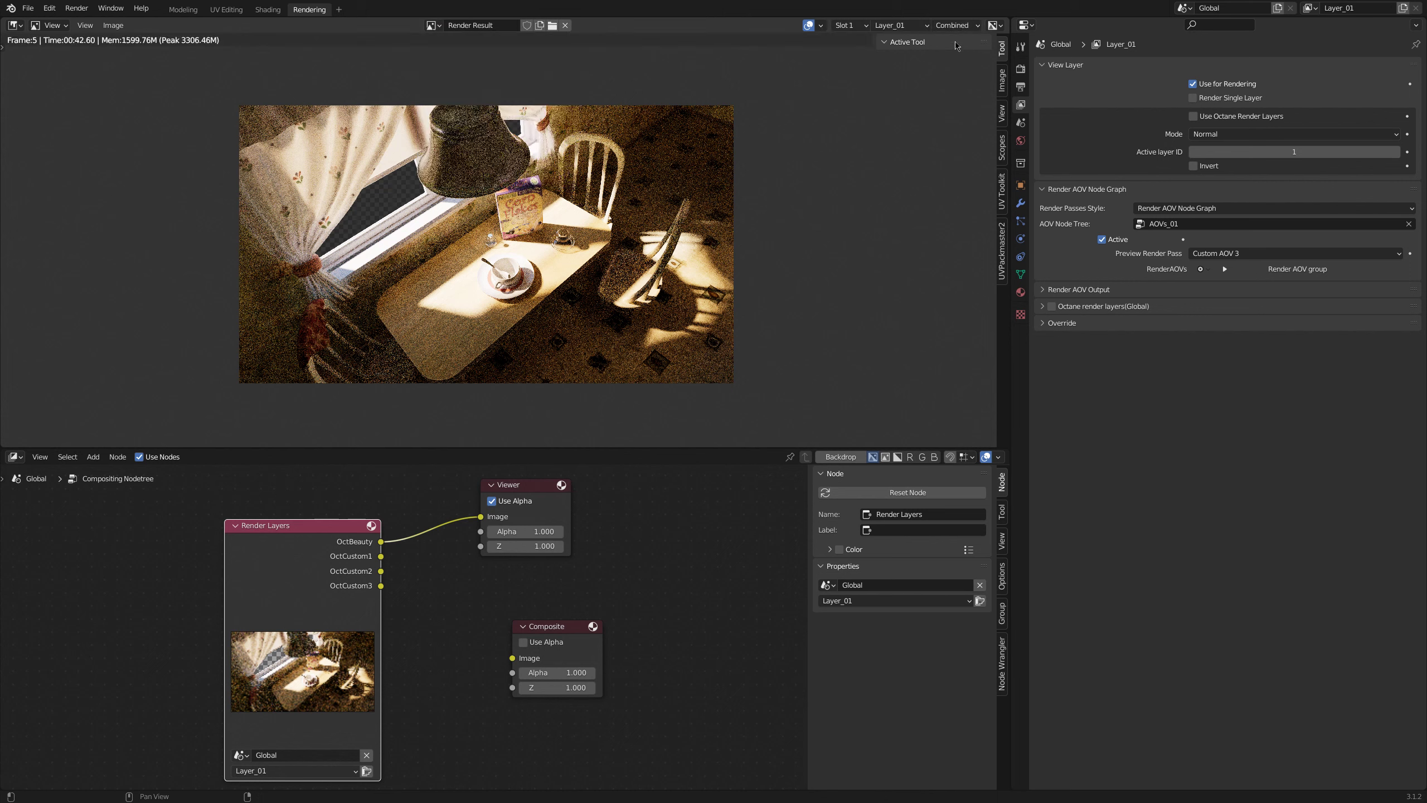
{"action": "left_click", "coordinate": [955, 25]}
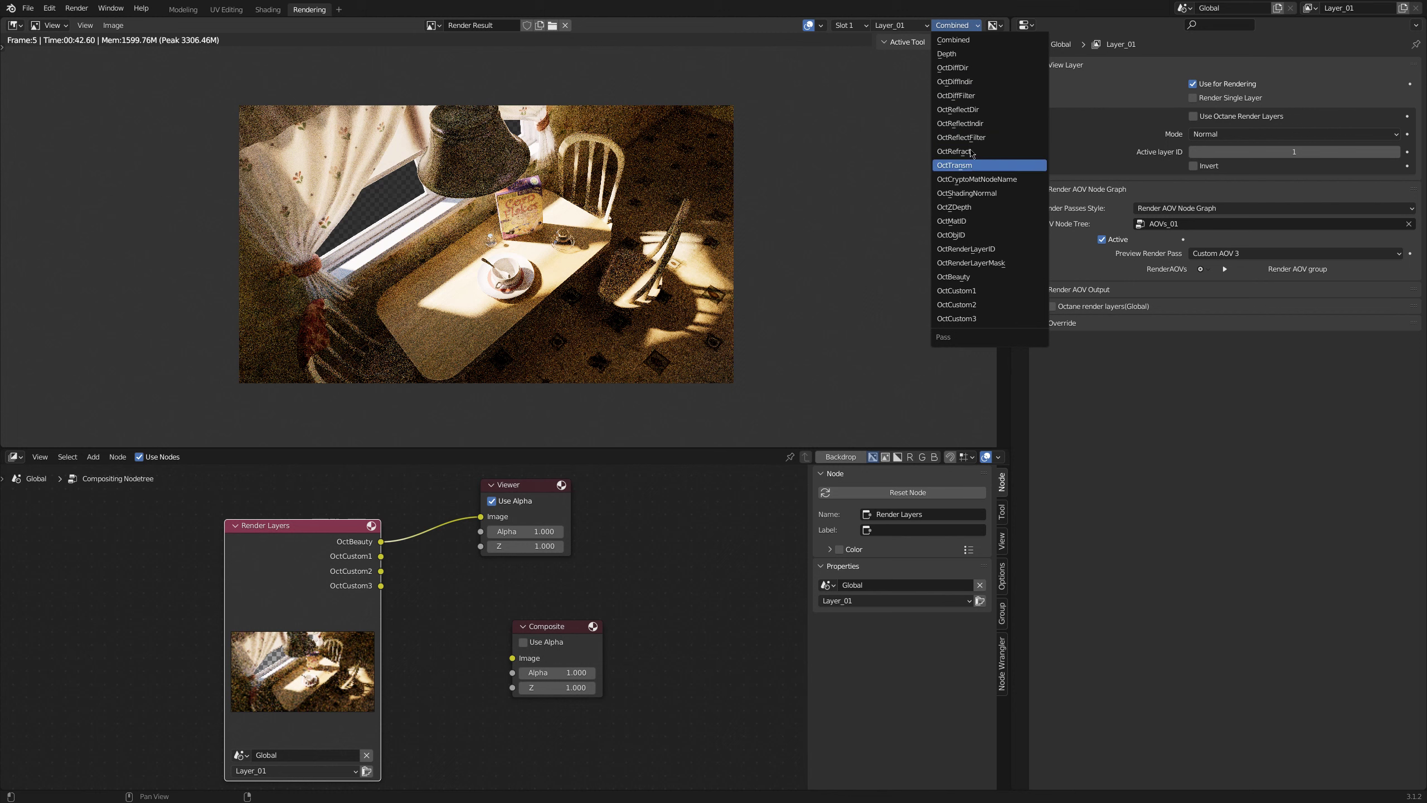
Step: Display the OctDiffDir, OctDiffIndir, then OctRefract passes, then return to the Shading layout
{"action": "left_click", "coordinate": [960, 68]}
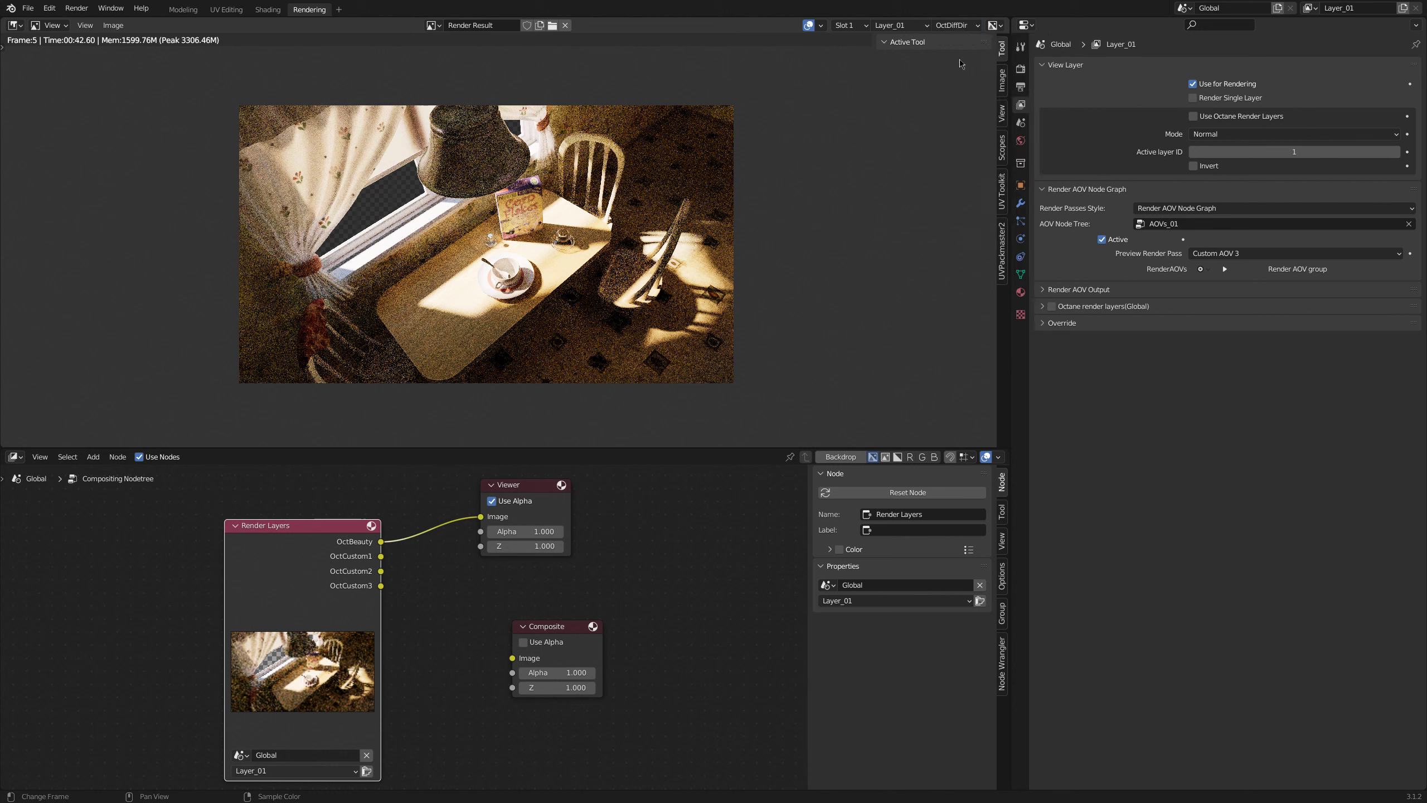
{"action": "left_click", "coordinate": [960, 26]}
{"action": "left_click", "coordinate": [973, 82]}
{"action": "left_click", "coordinate": [958, 25]}
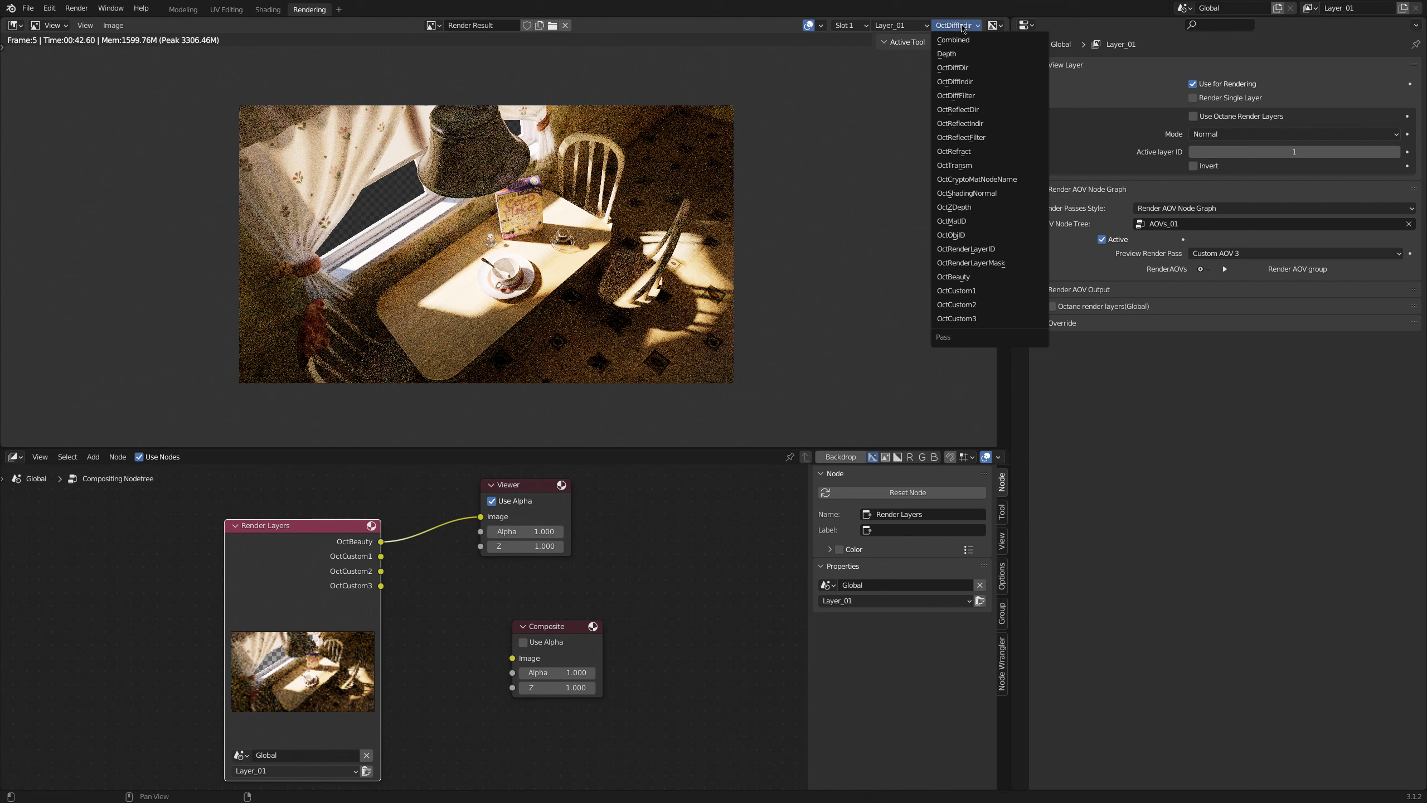
{"action": "left_click", "coordinate": [968, 152]}
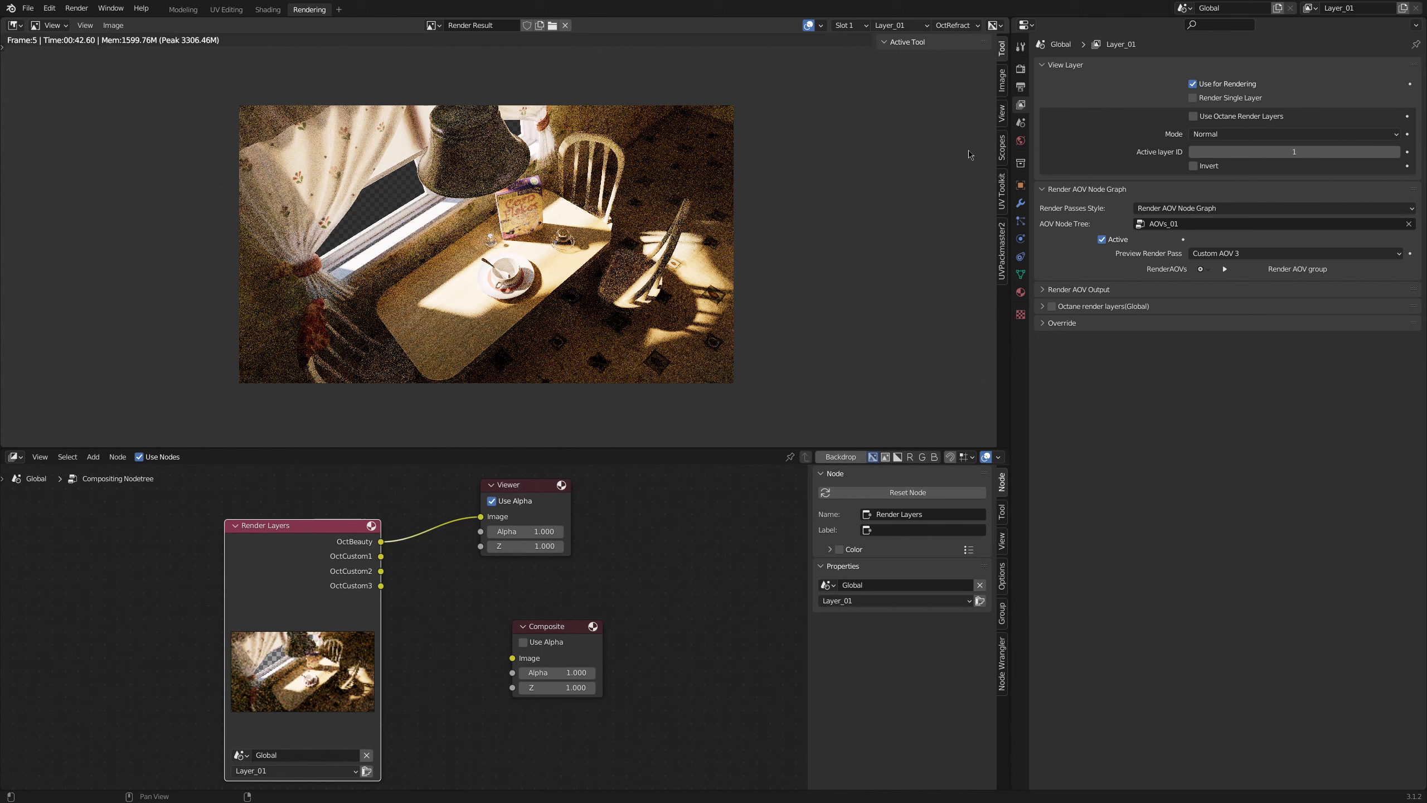
{"action": "left_click", "coordinate": [268, 10]}
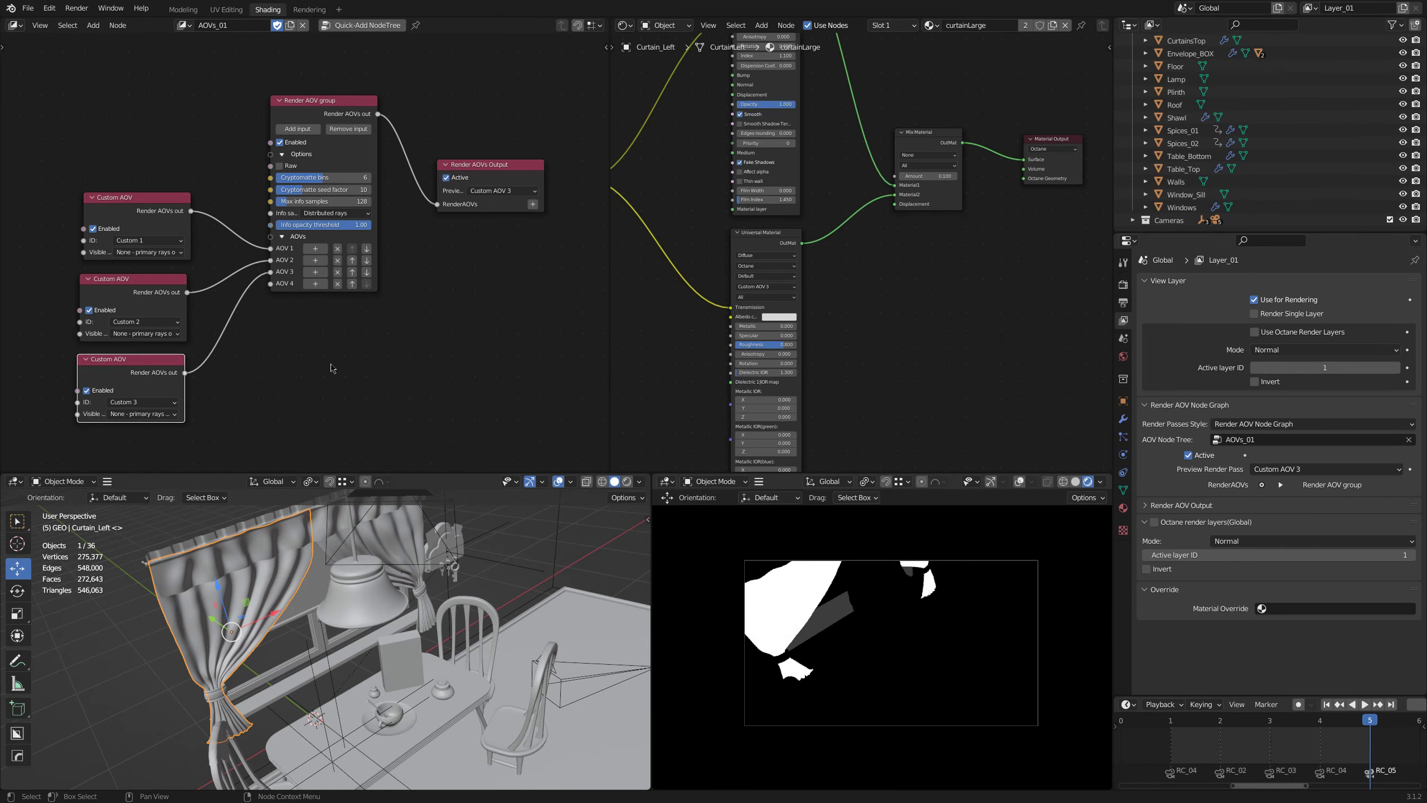
Step: Switch the viewport to solid shading, move the Custom AOV nodes aside, and add a Diffuse direct AOV
{"action": "left_click", "coordinate": [1076, 481]}
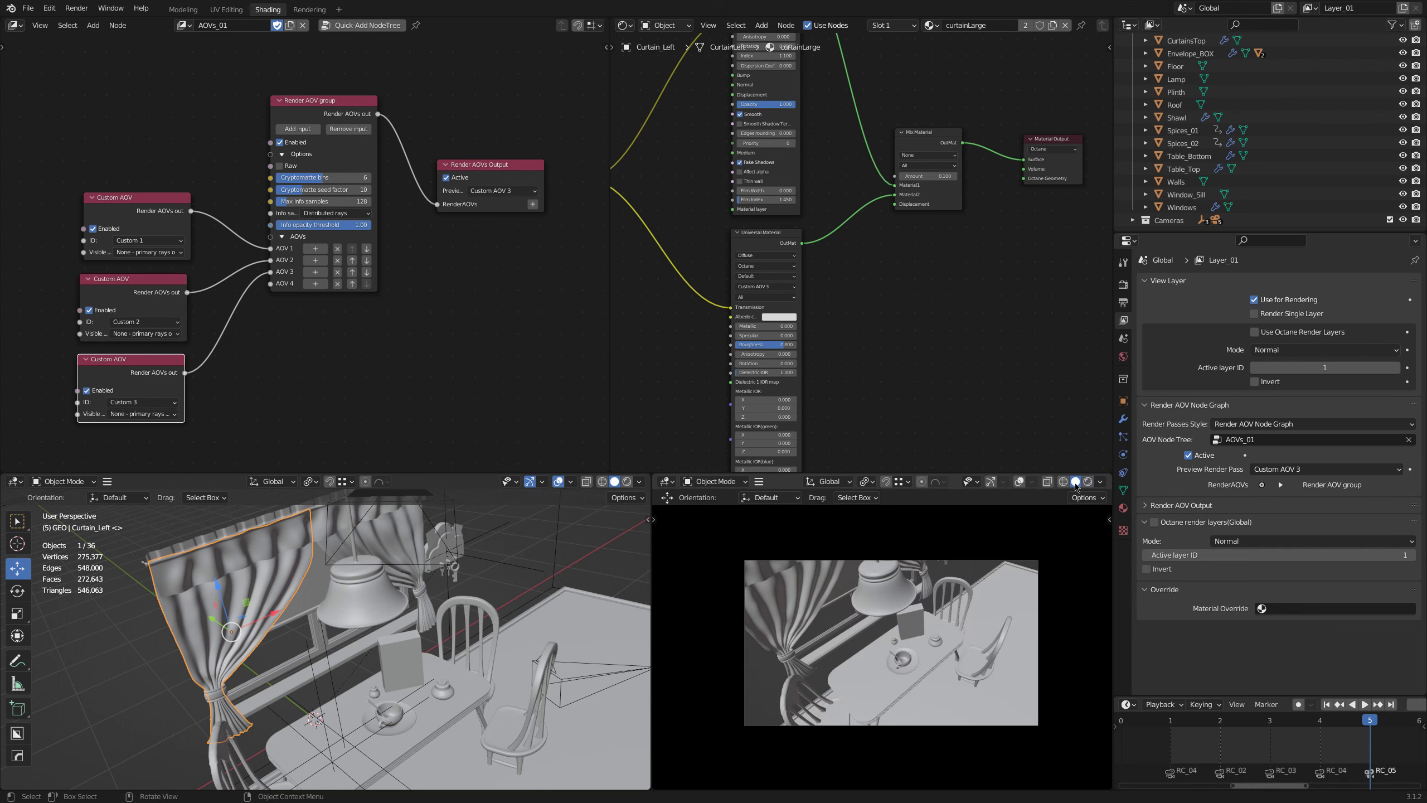
{"action": "left_click_drag", "start_coordinate": [54, 160], "coordinate": [230, 333], "text": "shift"}
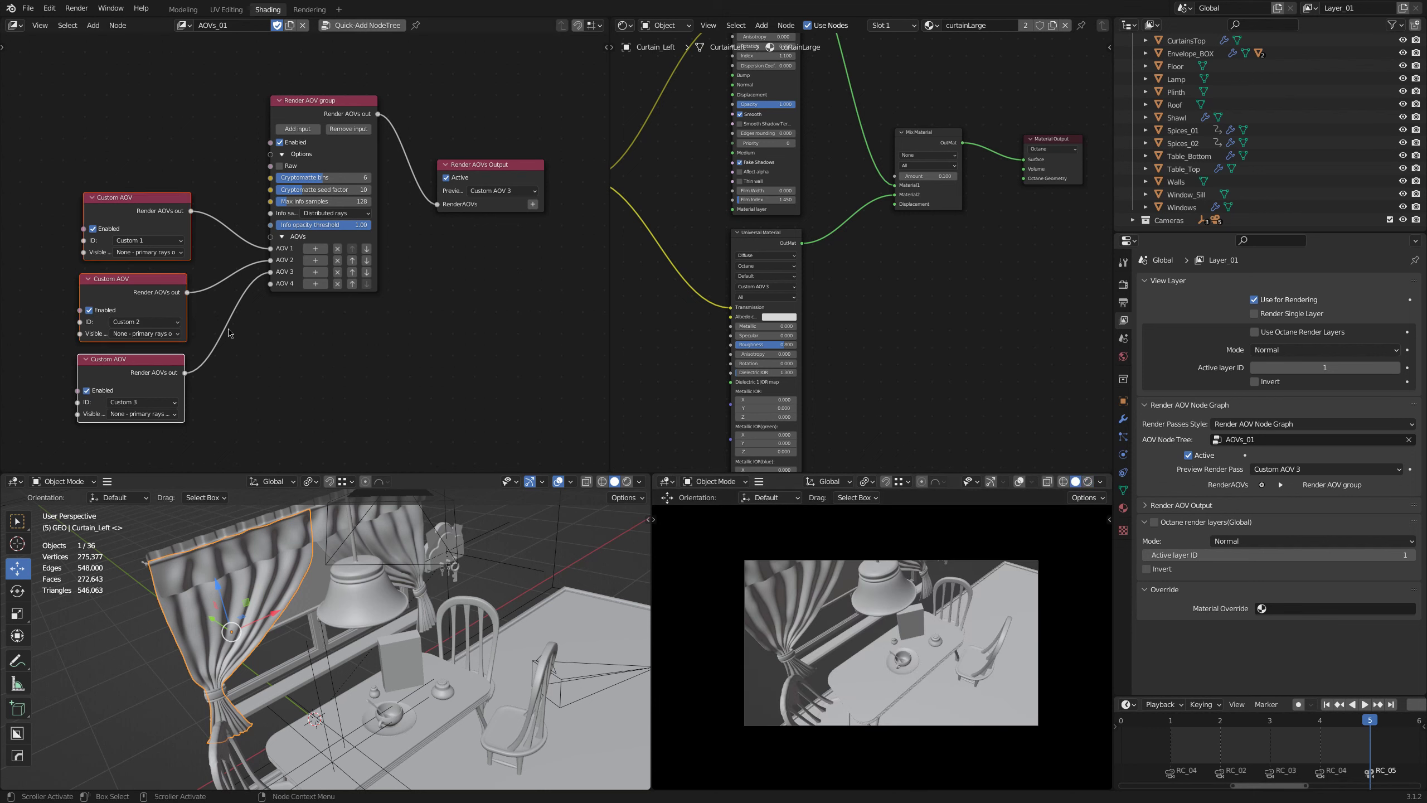
{"action": "left_click_drag", "start_coordinate": [144, 362], "coordinate": [122, 278]}
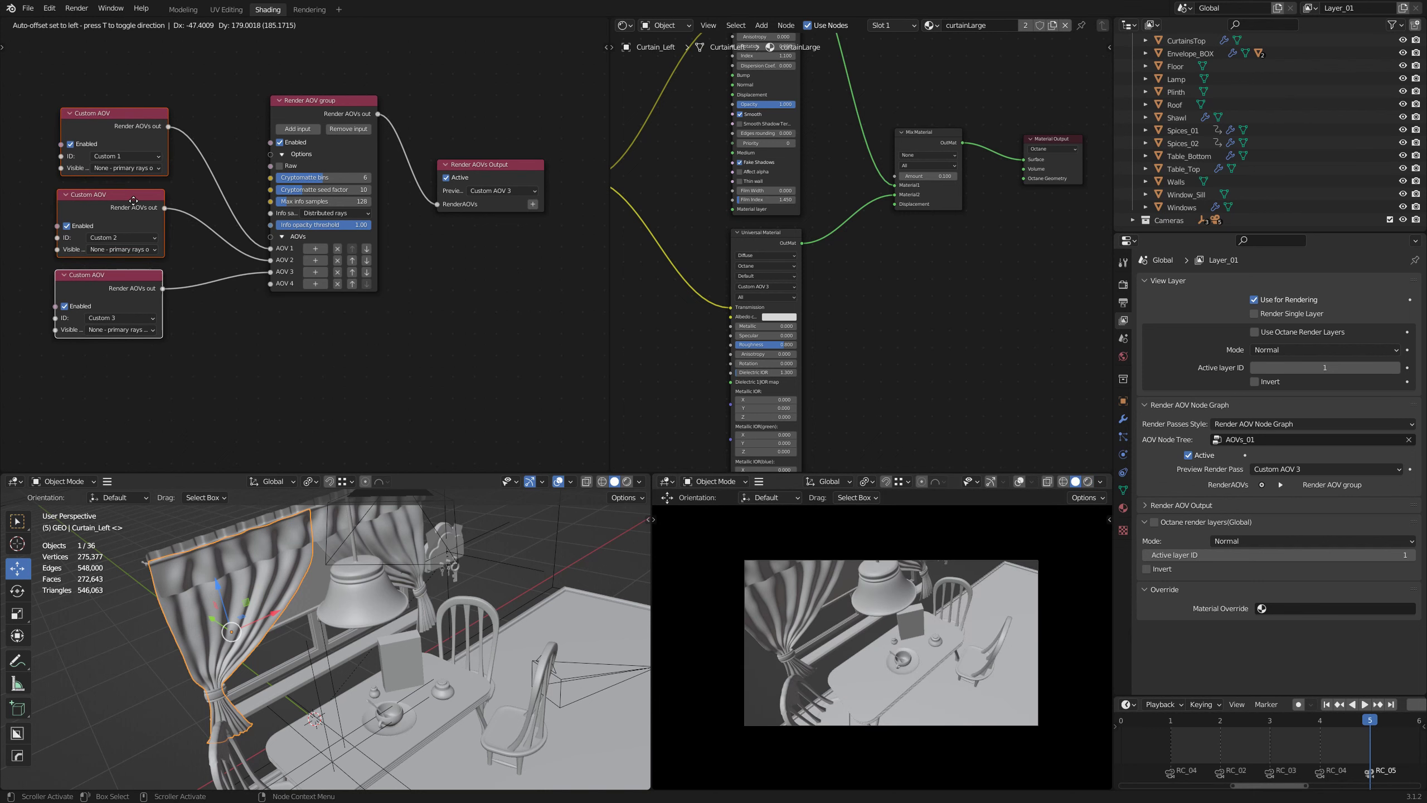
{"action": "key", "text": "shift+a"}
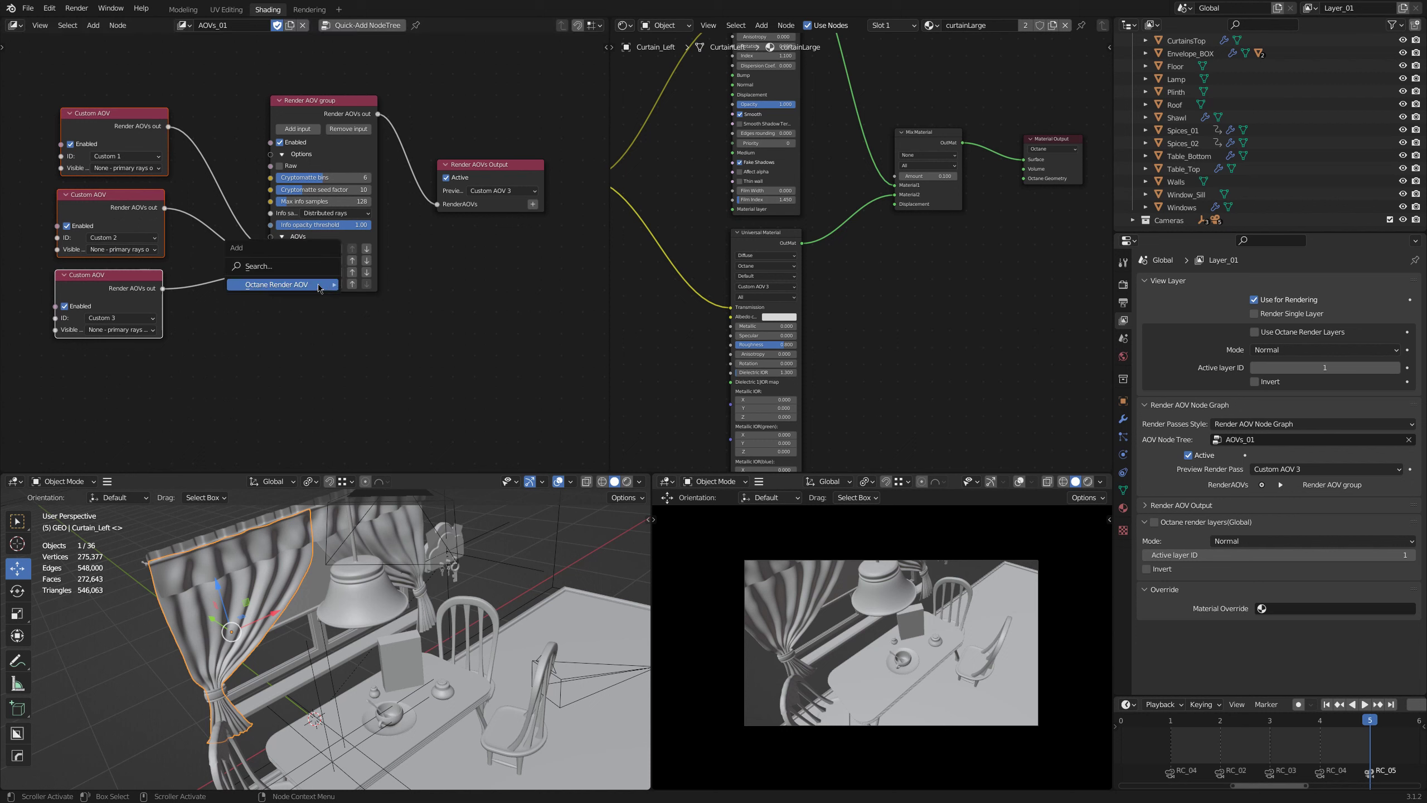
{"action": "mouse_move", "coordinate": [395, 315]}
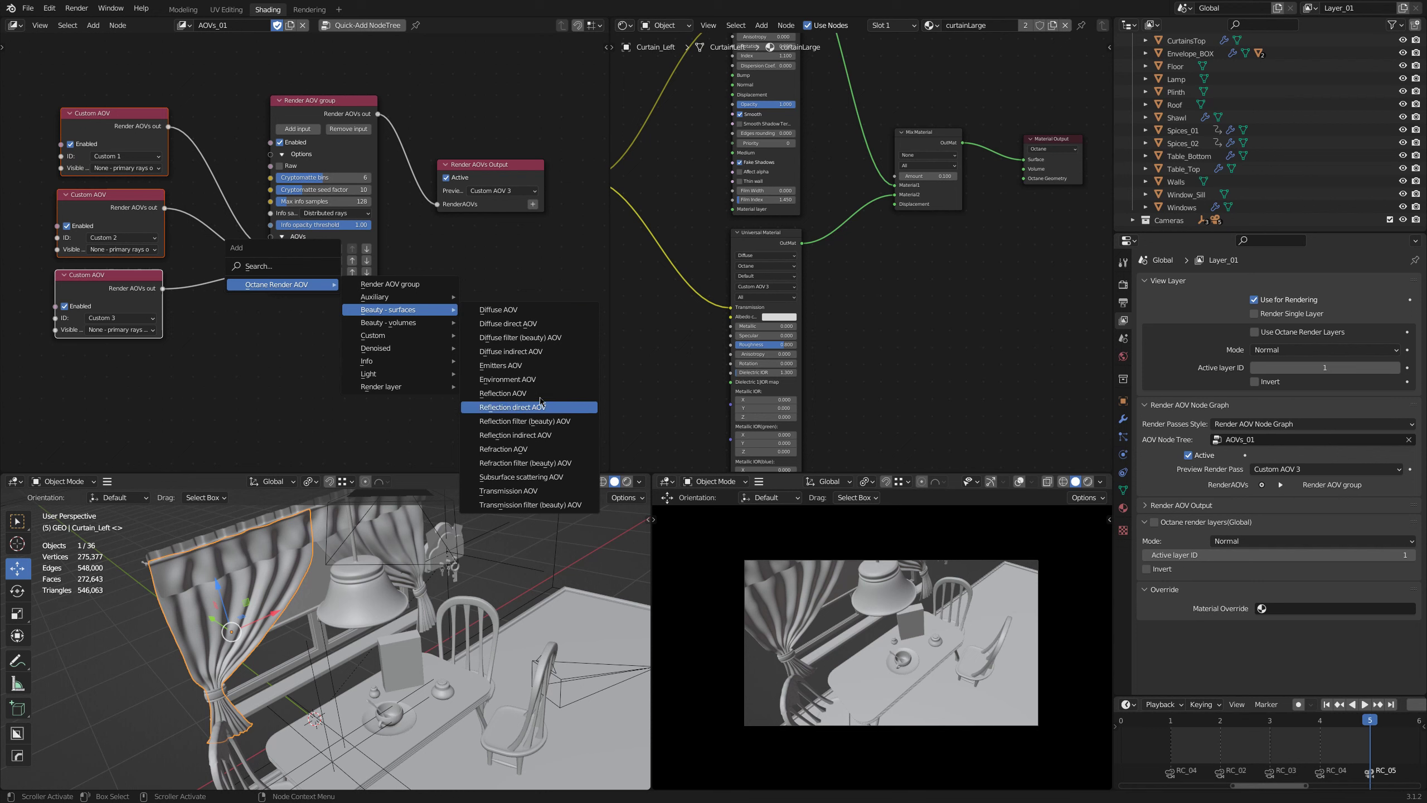
{"action": "left_click", "coordinate": [518, 328]}
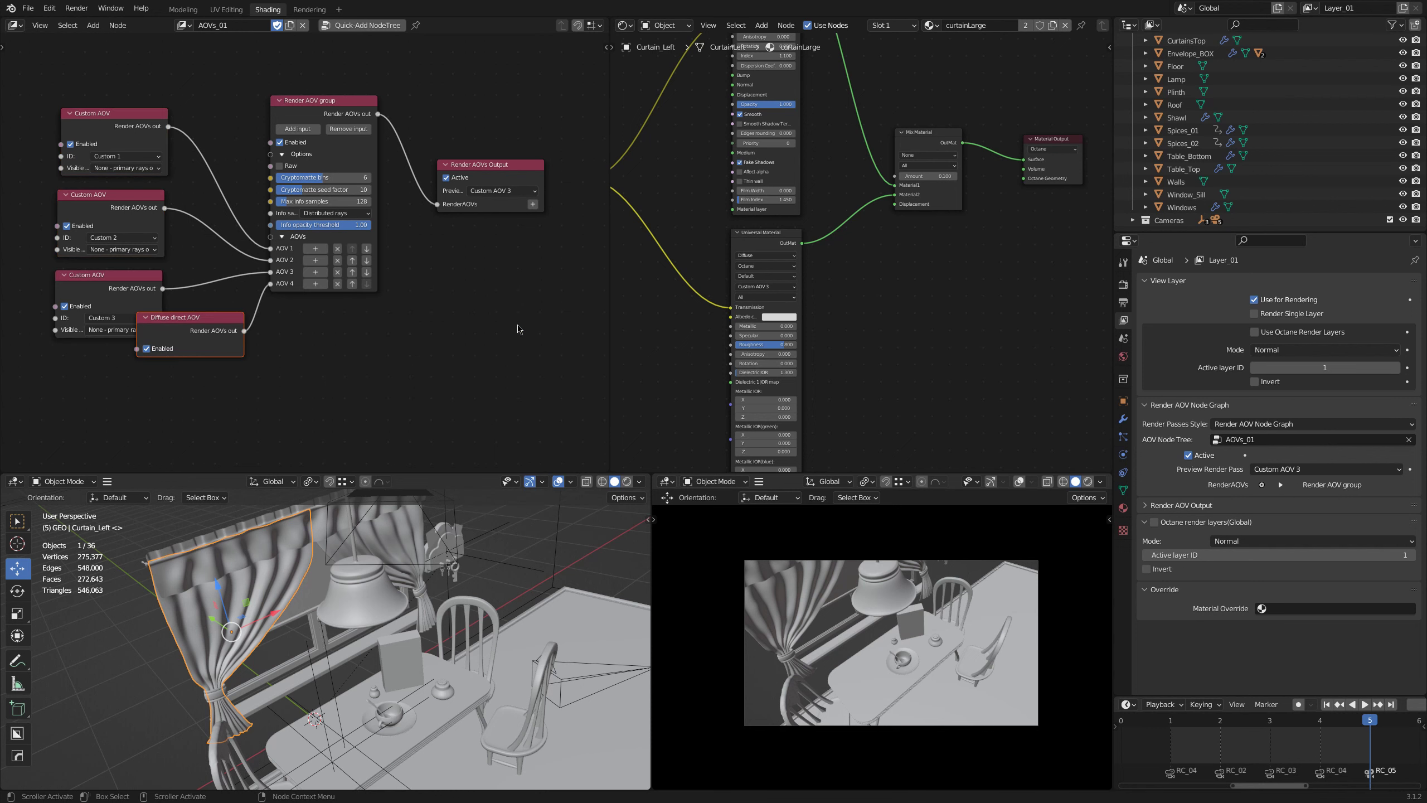
{"action": "left_click", "coordinate": [143, 332]}
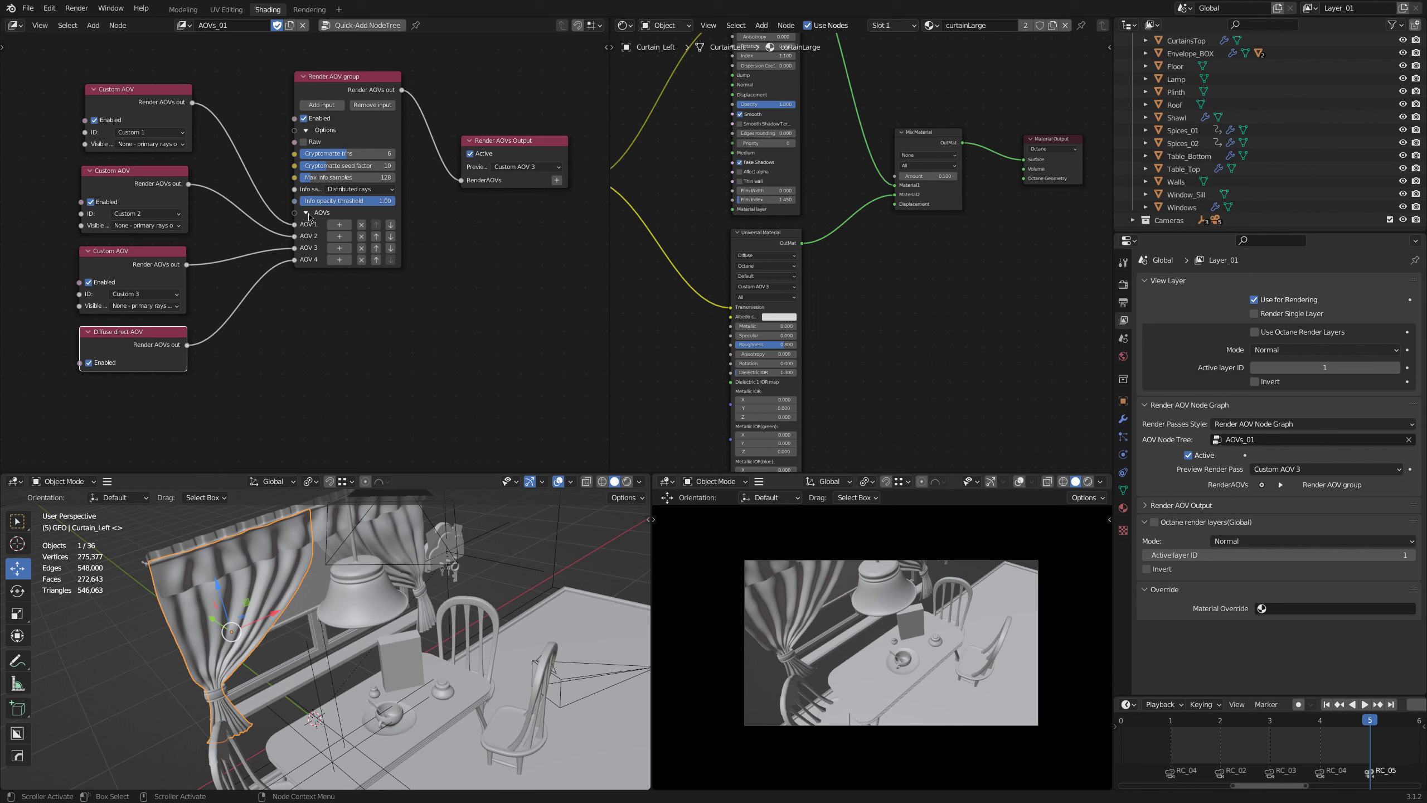
Step: Add group inputs up to AOV 11 and feed a Diffuse indirect AOV into AOV 5
{"action": "left_click", "coordinate": [318, 107]}
{"action": "left_click", "coordinate": [319, 107]}
{"action": "left_click", "coordinate": [318, 107]}
{"action": "left_click", "coordinate": [319, 107]}
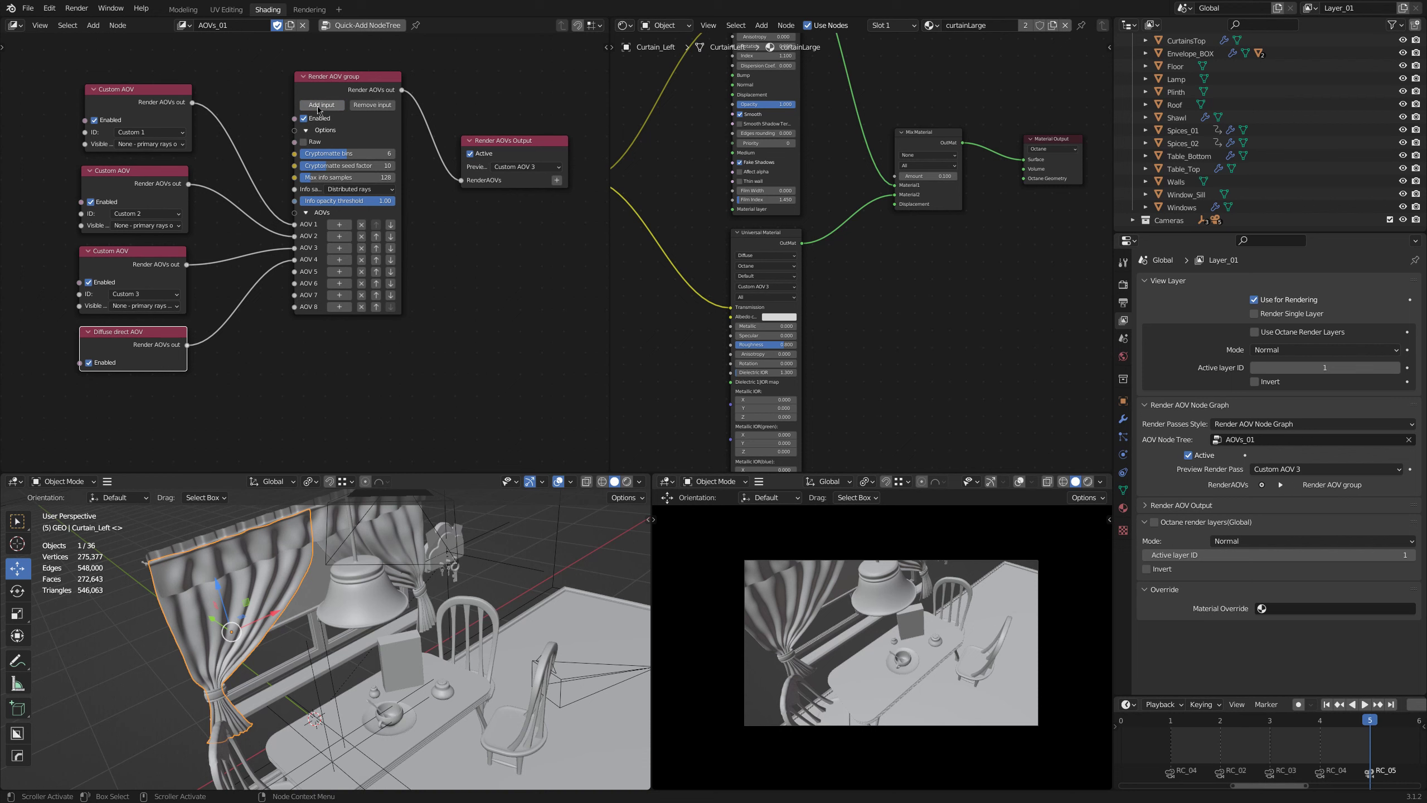
{"action": "left_click", "coordinate": [319, 107]}
{"action": "left_click", "coordinate": [319, 106]}
{"action": "left_click", "coordinate": [318, 107]}
{"action": "left_click", "coordinate": [336, 269]}
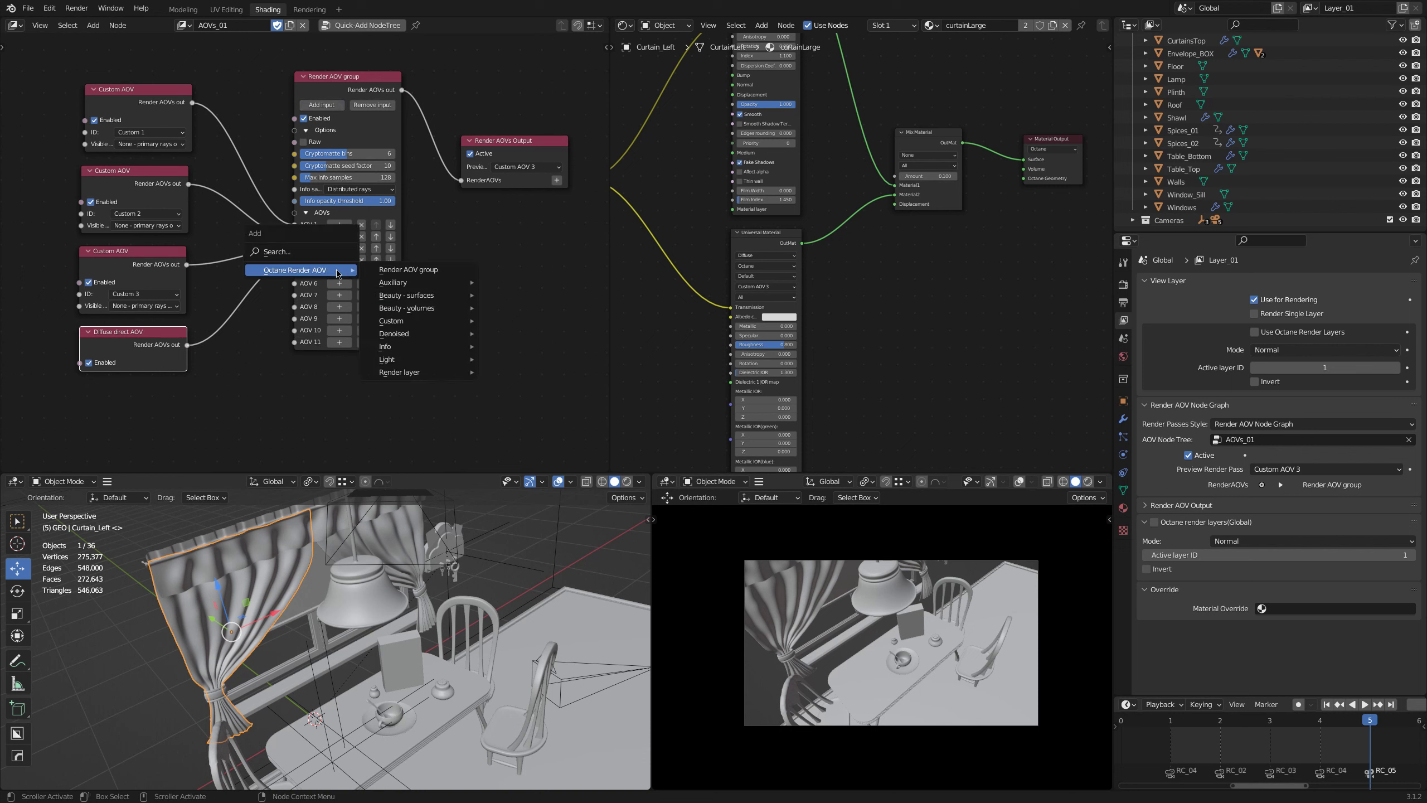
{"action": "mouse_move", "coordinate": [416, 295]}
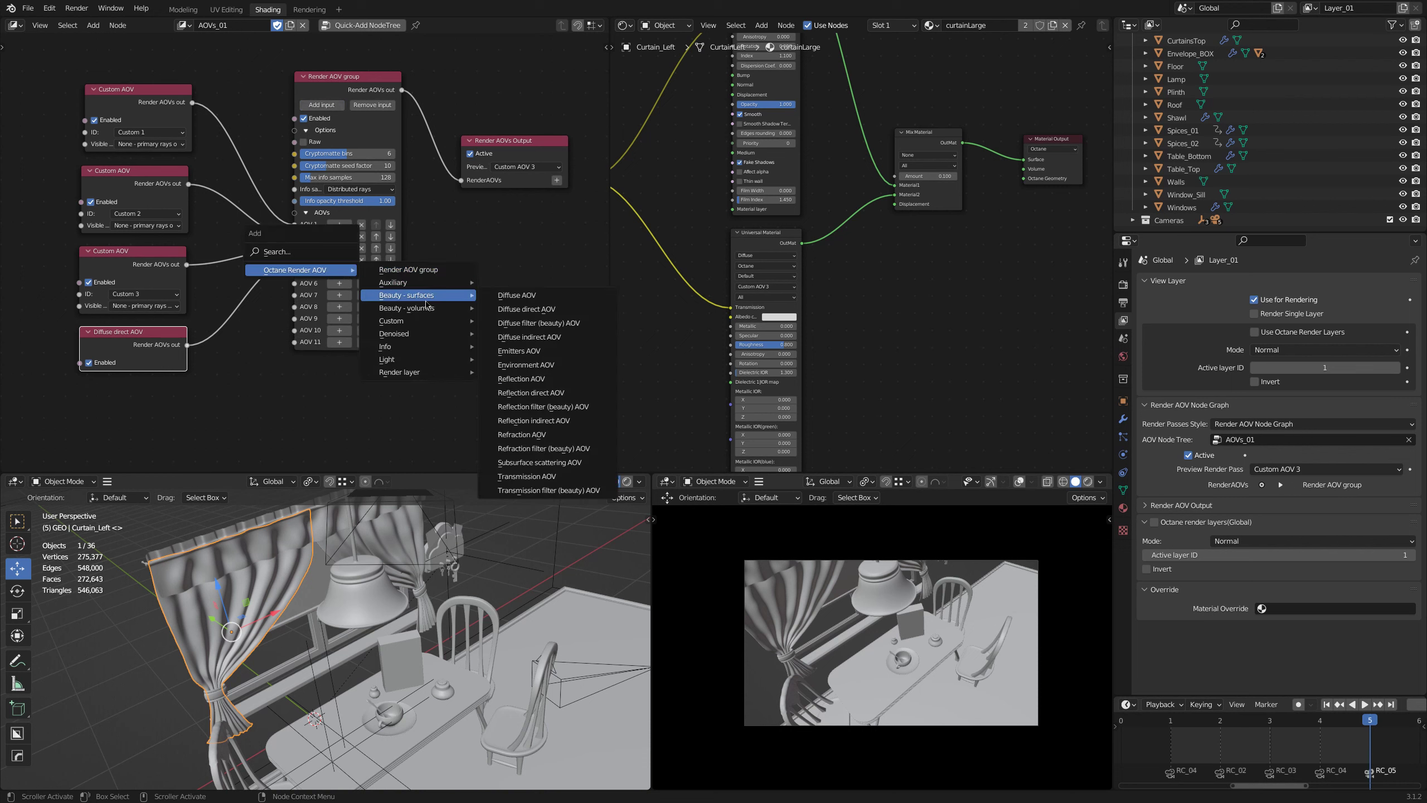
{"action": "left_click", "coordinate": [537, 336]}
{"action": "left_click", "coordinate": [133, 400]}
Step: Realign the Custom and Diffuse AOV nodes and feed a Diffuse filter (beauty) AOV into AOV 6
{"action": "left_click_drag", "start_coordinate": [44, 67], "coordinate": [214, 334]}
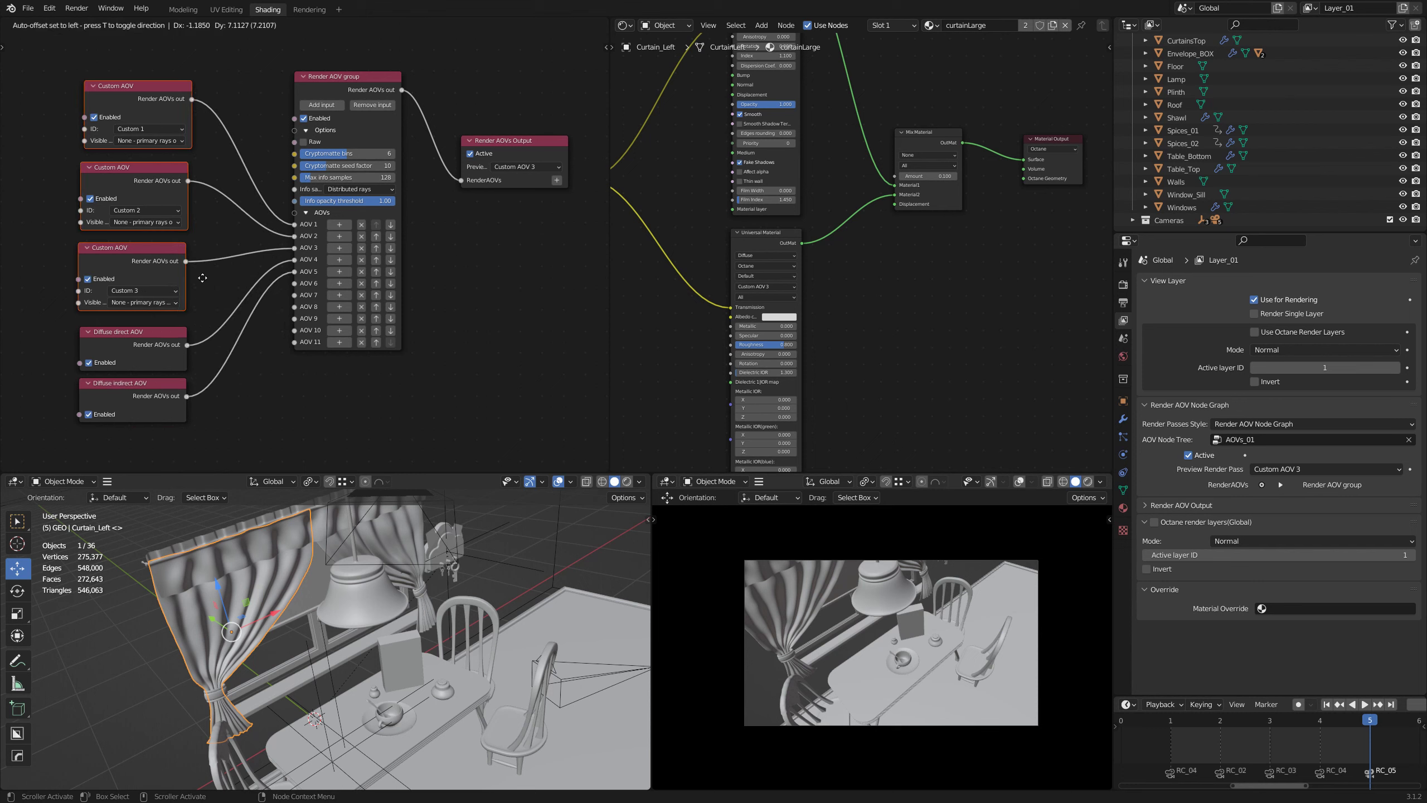
{"action": "left_click_drag", "start_coordinate": [140, 191], "coordinate": [131, 154]}
{"action": "left_click_drag", "start_coordinate": [32, 302], "coordinate": [144, 398]}
{"action": "left_click_drag", "start_coordinate": [130, 349], "coordinate": [119, 340]}
{"action": "middle_click_drag", "start_coordinate": [297, 329], "coordinate": [300, 317]}
{"action": "left_click", "coordinate": [341, 271]}
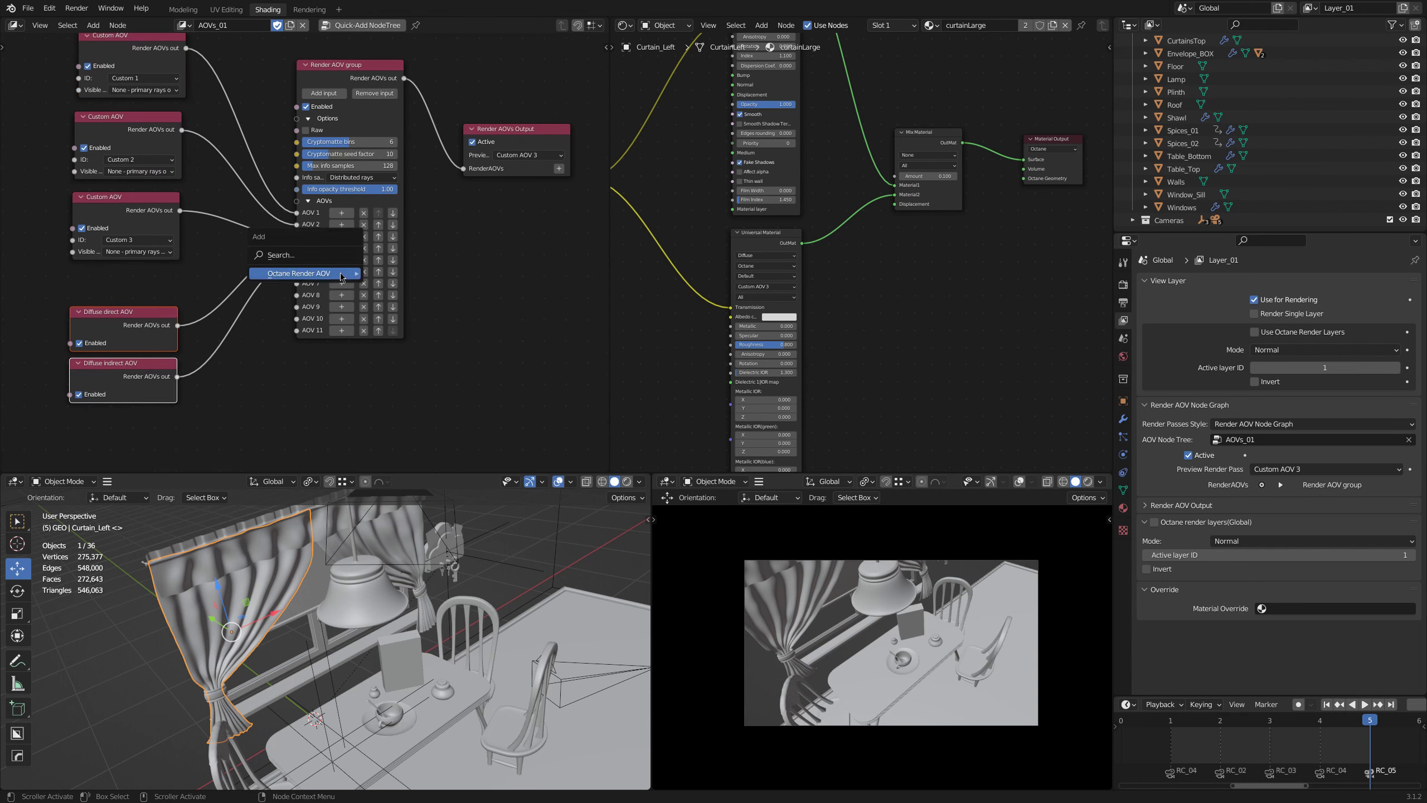
{"action": "mouse_move", "coordinate": [303, 273]}
{"action": "mouse_move", "coordinate": [416, 298]}
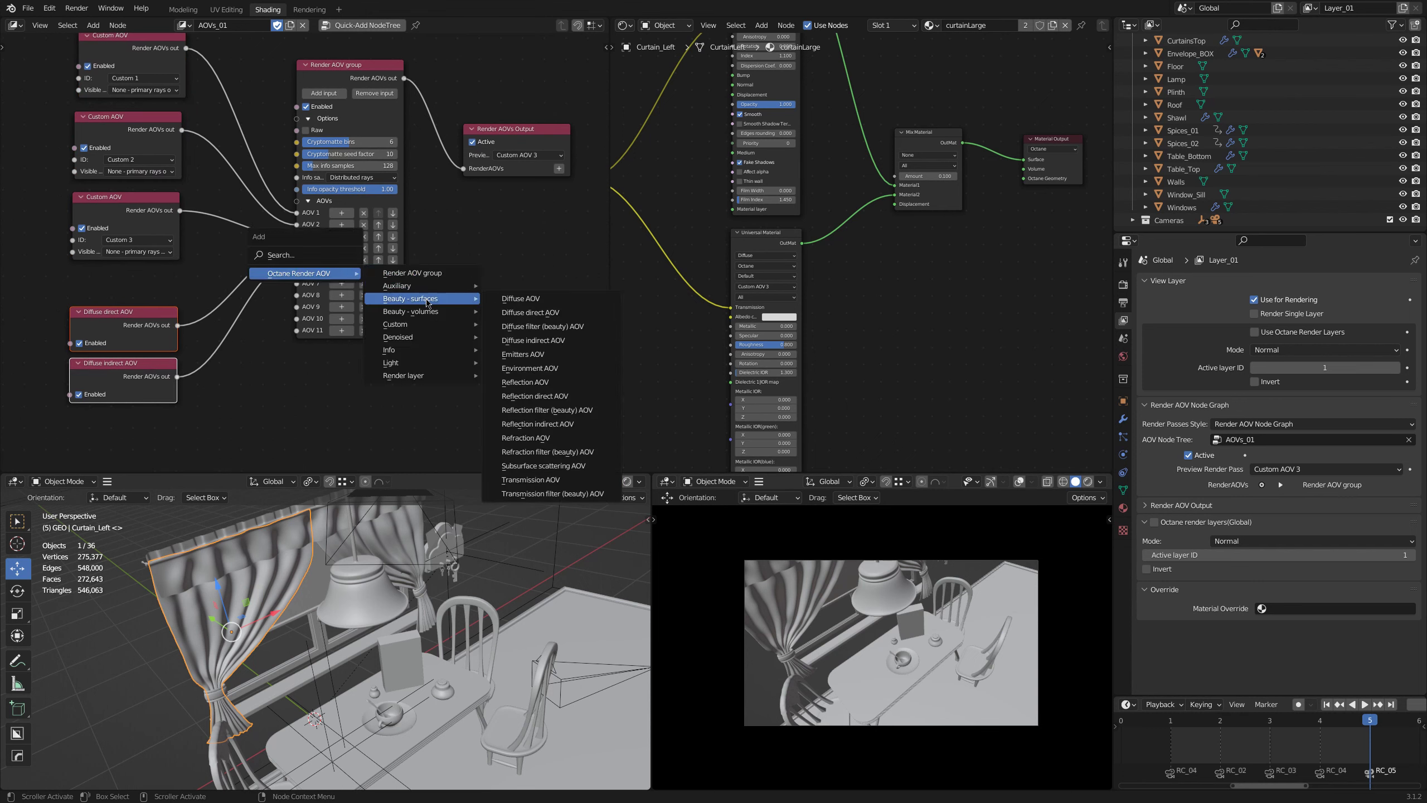
{"action": "left_click", "coordinate": [572, 333]}
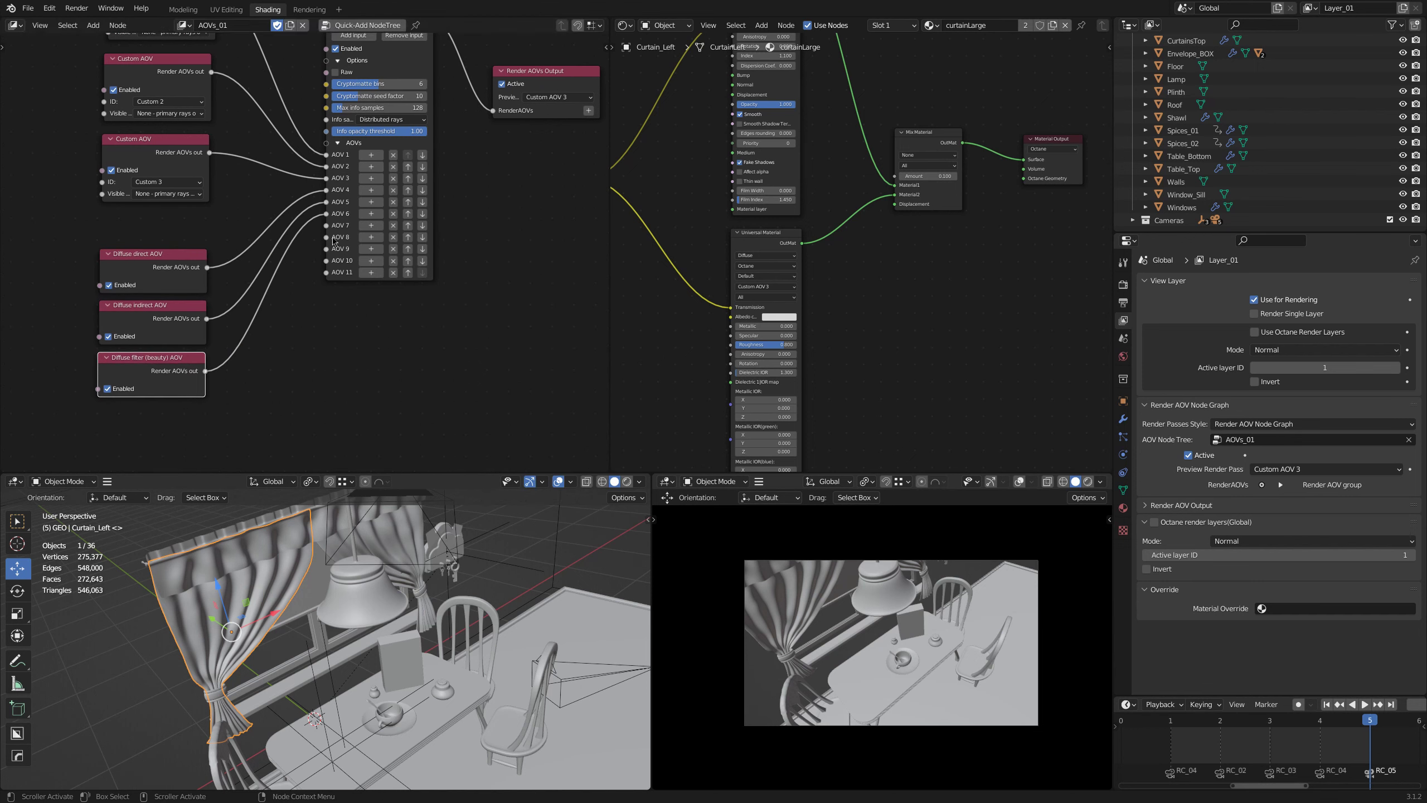
Step: Feed a Reflection AOV into AOV 7 and a Refraction AOV into AOV 8
{"action": "left_click", "coordinate": [371, 225]}
{"action": "mouse_move", "coordinate": [366, 226]}
{"action": "mouse_move", "coordinate": [450, 251]}
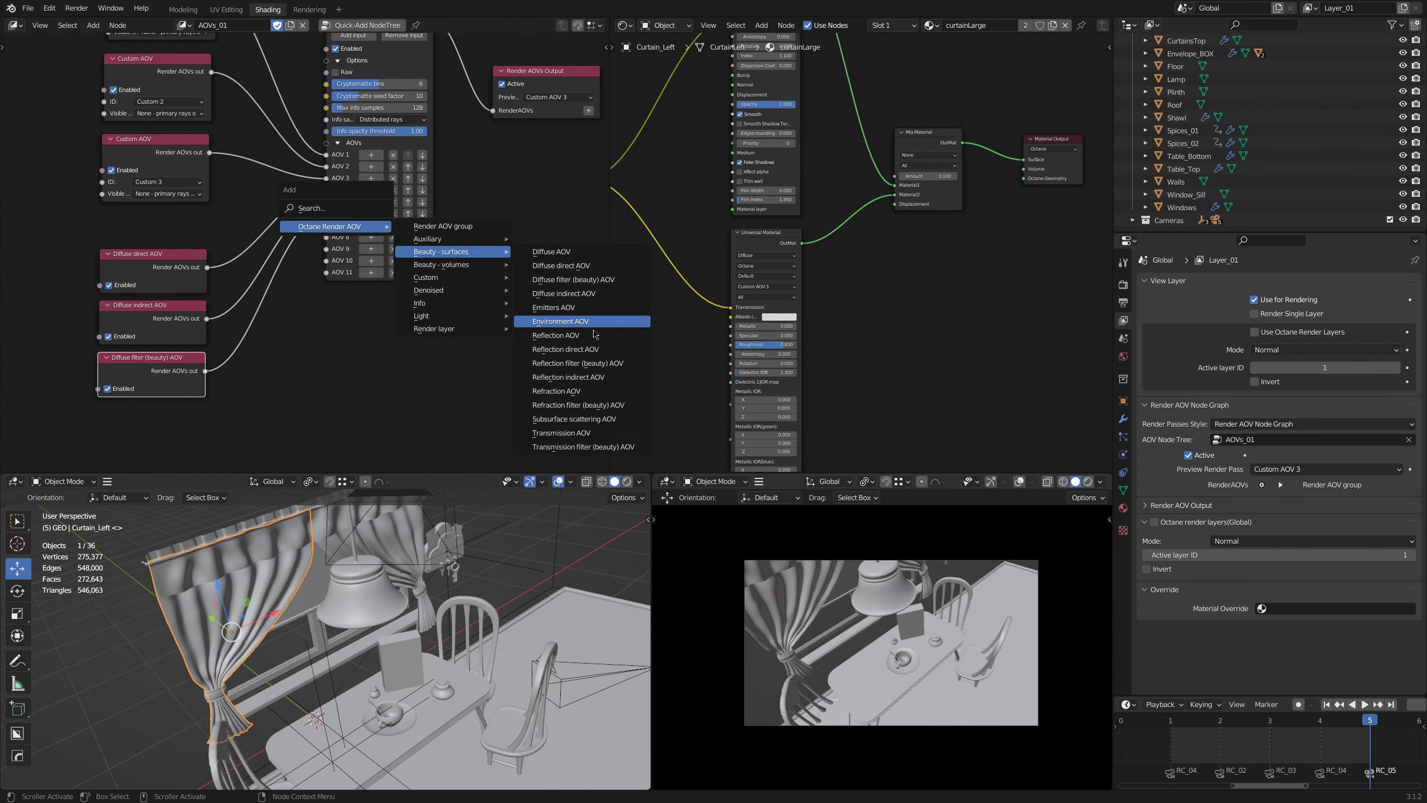
{"action": "left_click", "coordinate": [562, 335]}
{"action": "left_click", "coordinate": [167, 444]}
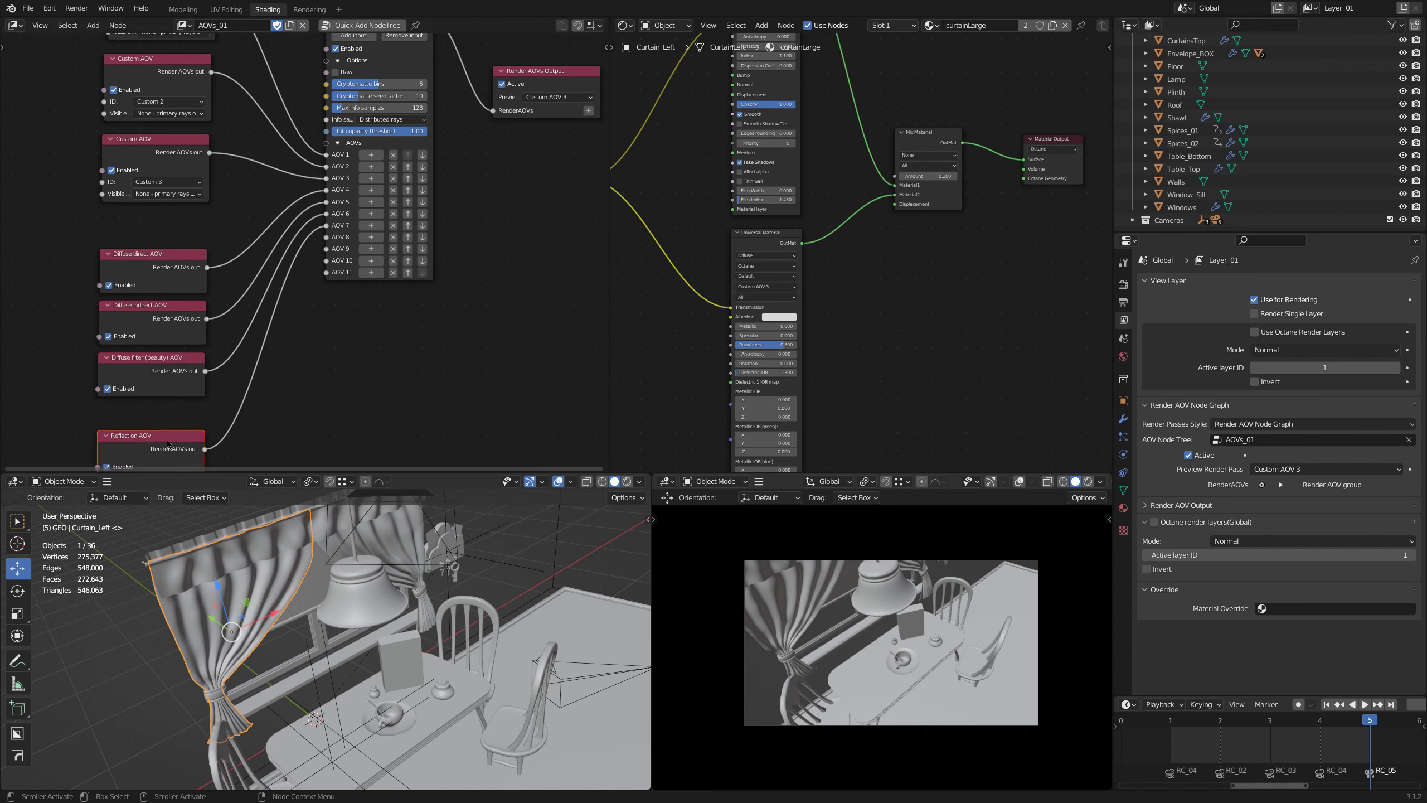
{"action": "left_click", "coordinate": [371, 237]}
{"action": "mouse_move", "coordinate": [366, 238]}
{"action": "mouse_move", "coordinate": [450, 263]}
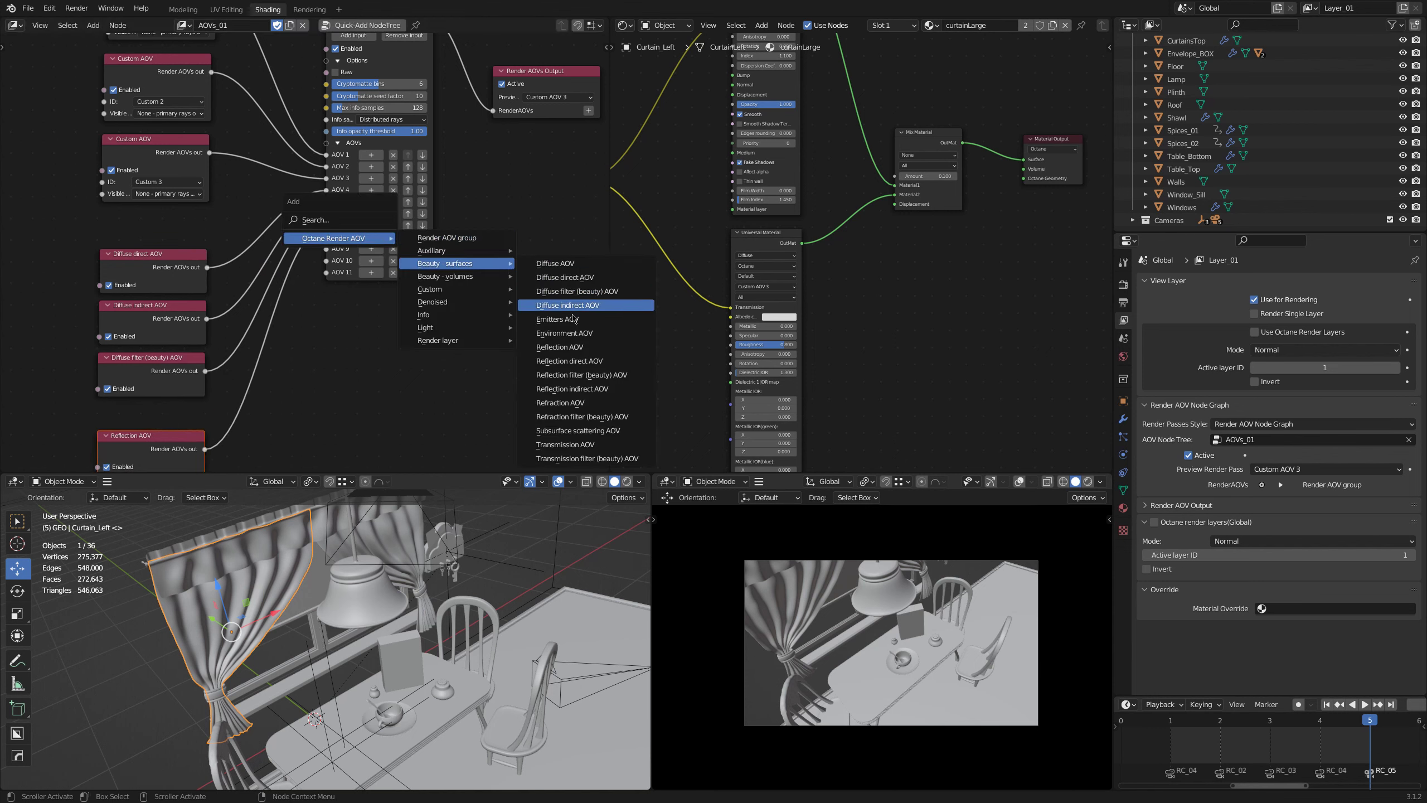
{"action": "left_click", "coordinate": [560, 403]}
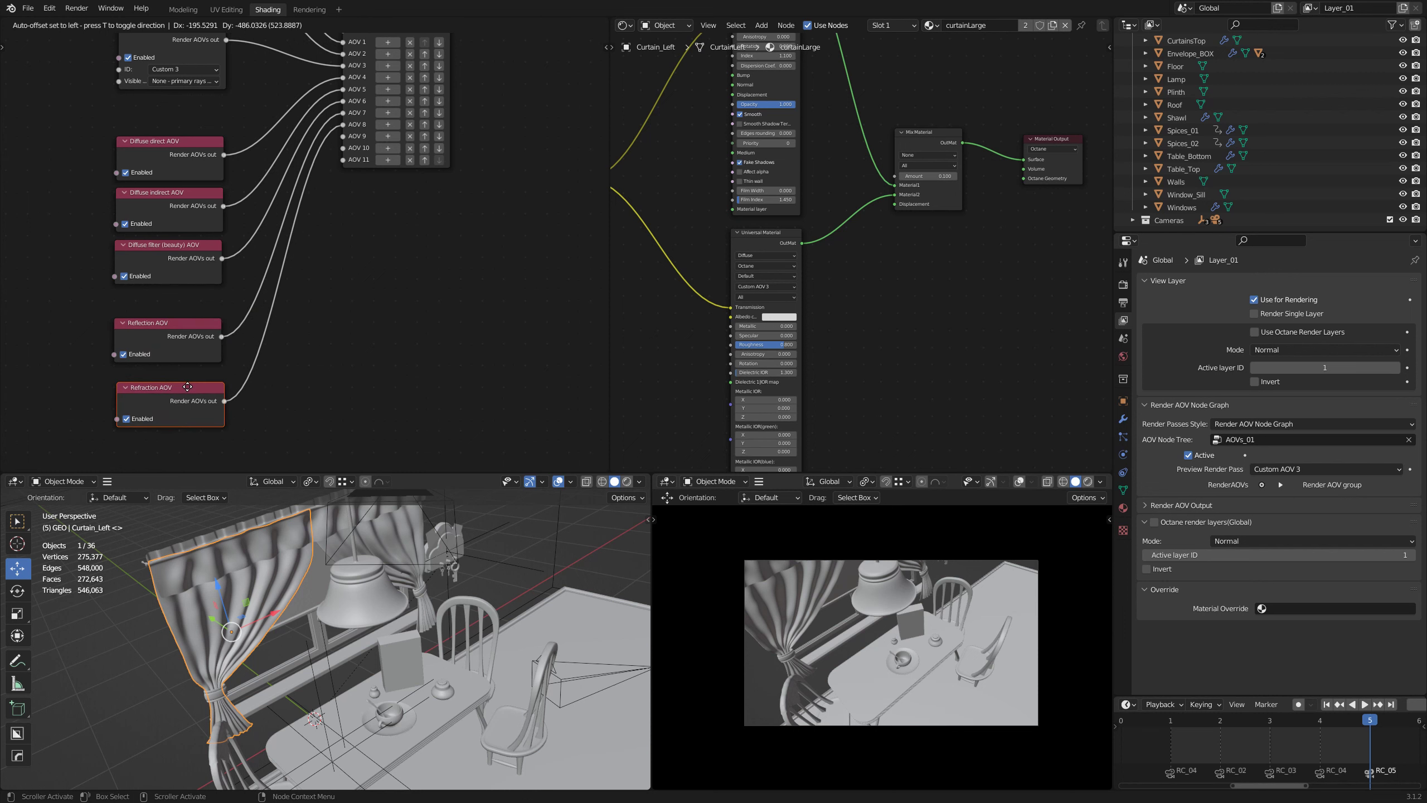
{"action": "left_click", "coordinate": [185, 387]}
Step: Feed a Transmission AOV into AOV 9 and switch the right viewport to rendered shading
{"action": "left_click", "coordinate": [388, 136]}
{"action": "mouse_move", "coordinate": [388, 138]}
{"action": "mouse_move", "coordinate": [466, 163]}
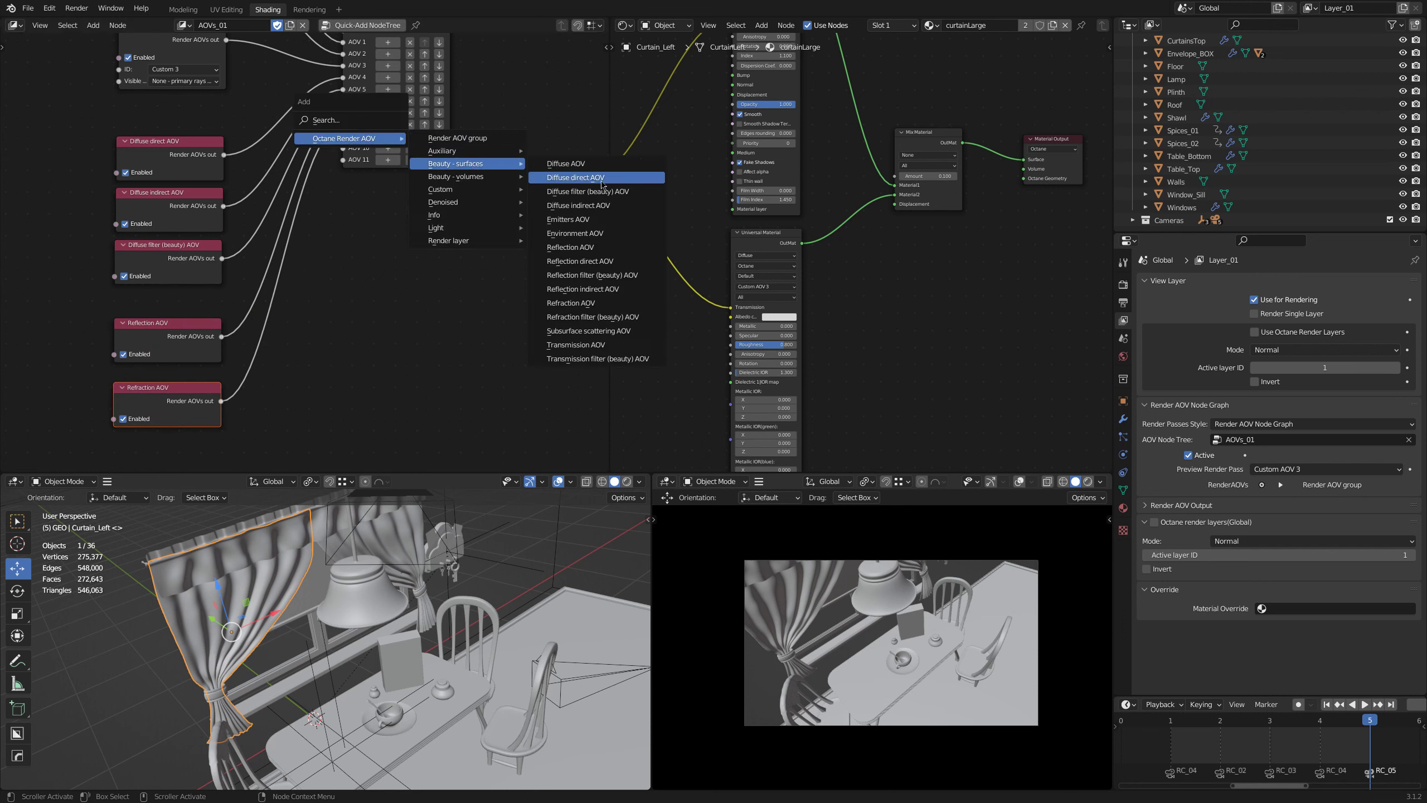
{"action": "left_click", "coordinate": [576, 345]}
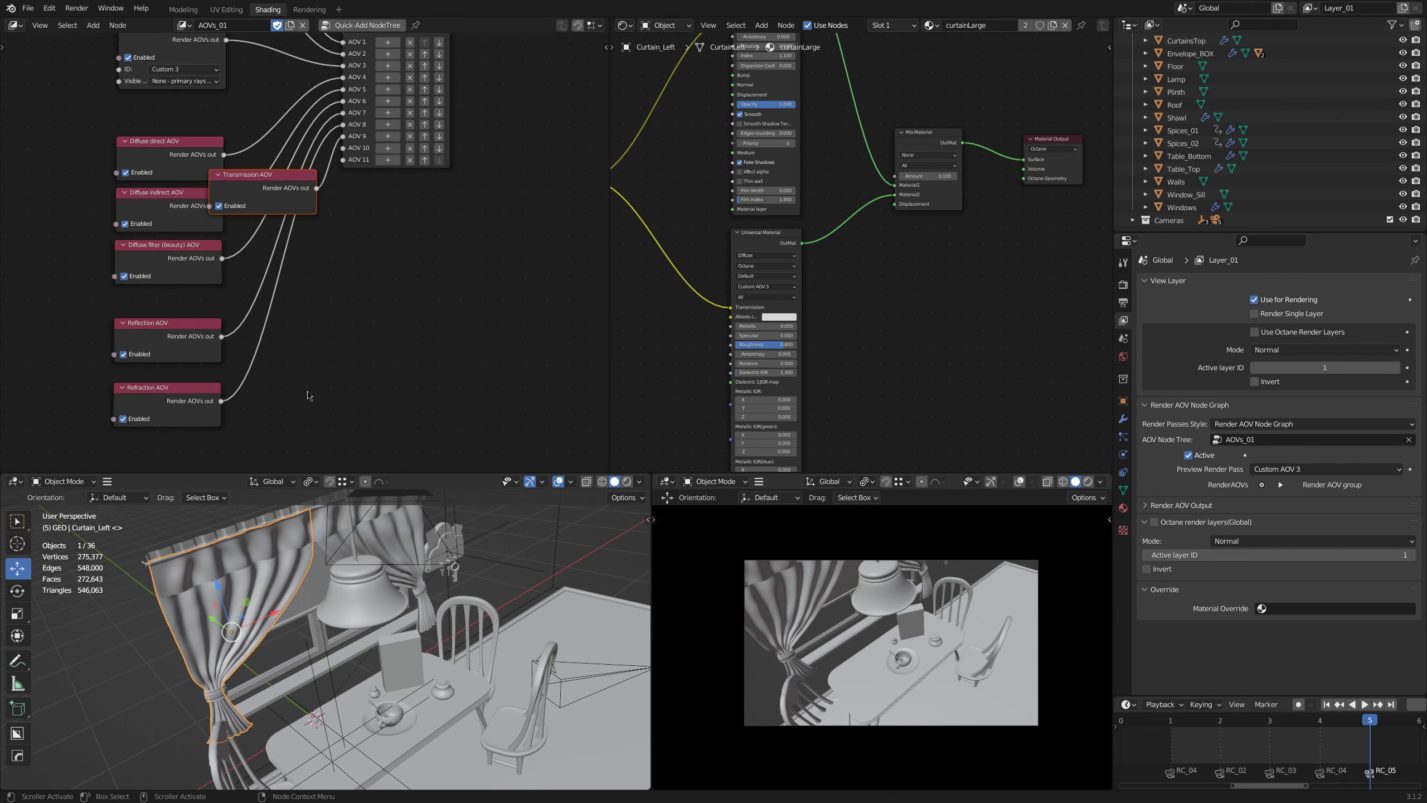
{"action": "left_click", "coordinate": [222, 420]}
{"action": "left_click", "coordinate": [1088, 482]}
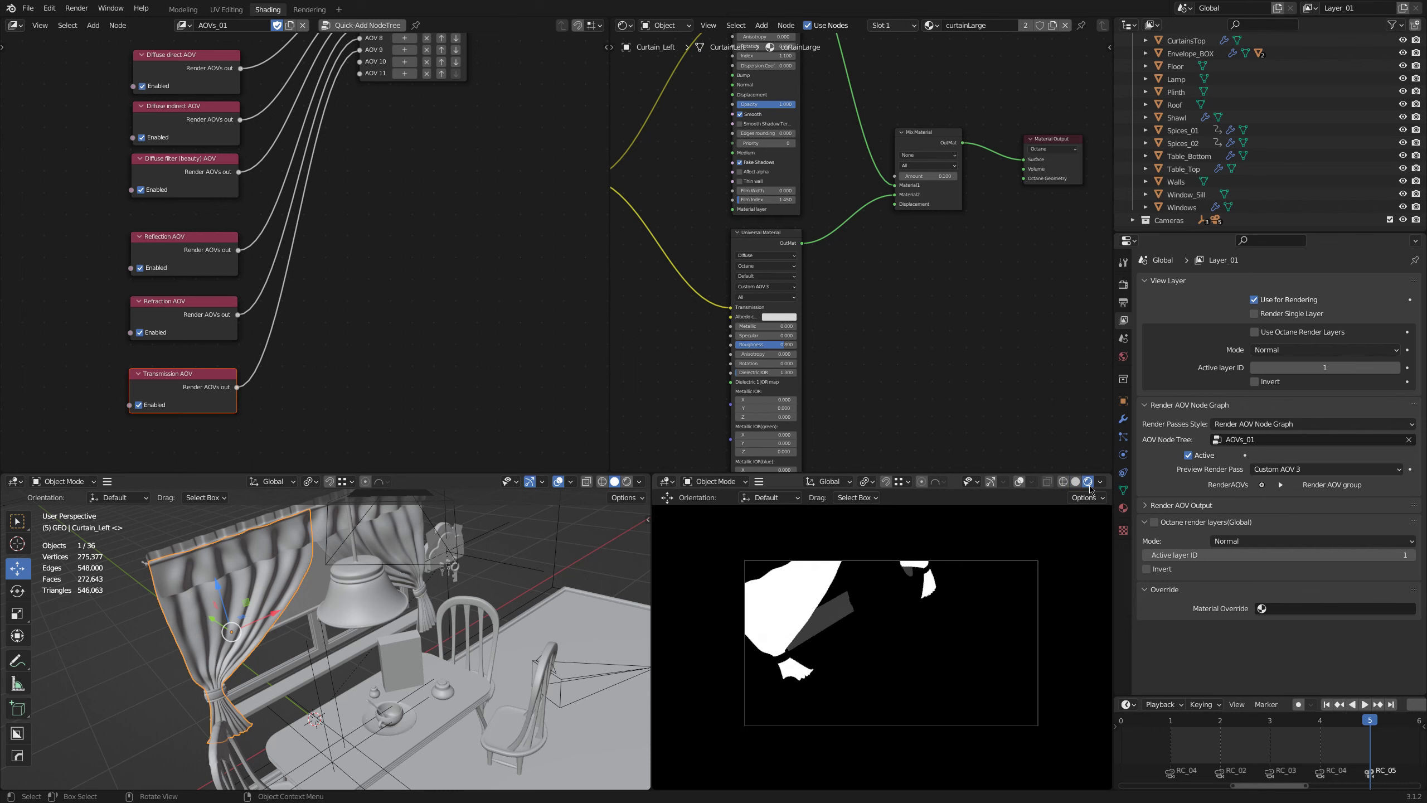
Step: Preview the Transmission, Diffuse indirect, Diffuse direct and Custom AOV 1 passes in turn
{"action": "scroll", "coordinate": [382, 243], "scroll_direction": "down", "scroll_amount": 5}
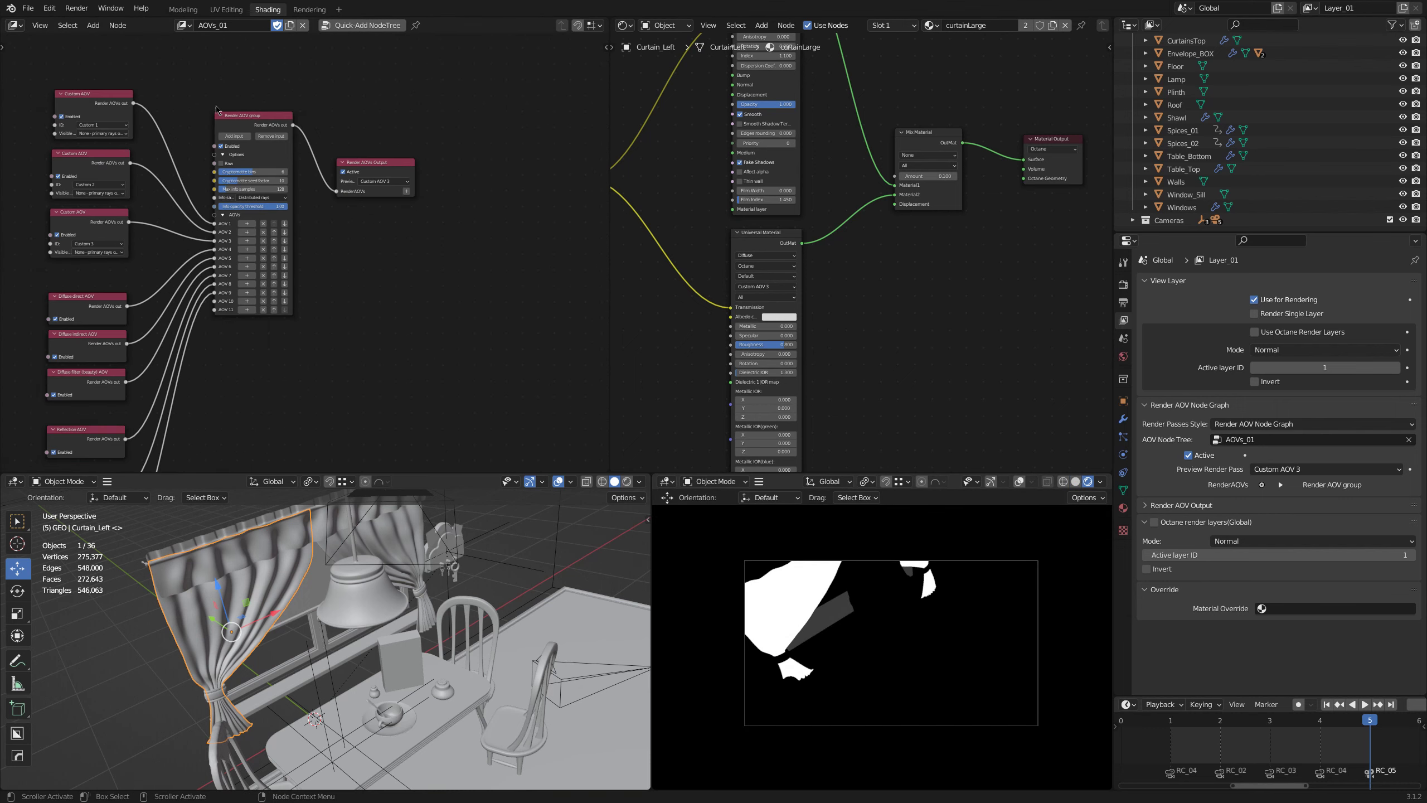
{"action": "scroll", "coordinate": [382, 243], "scroll_direction": "up", "scroll_amount": 4}
{"action": "left_click", "coordinate": [427, 184]}
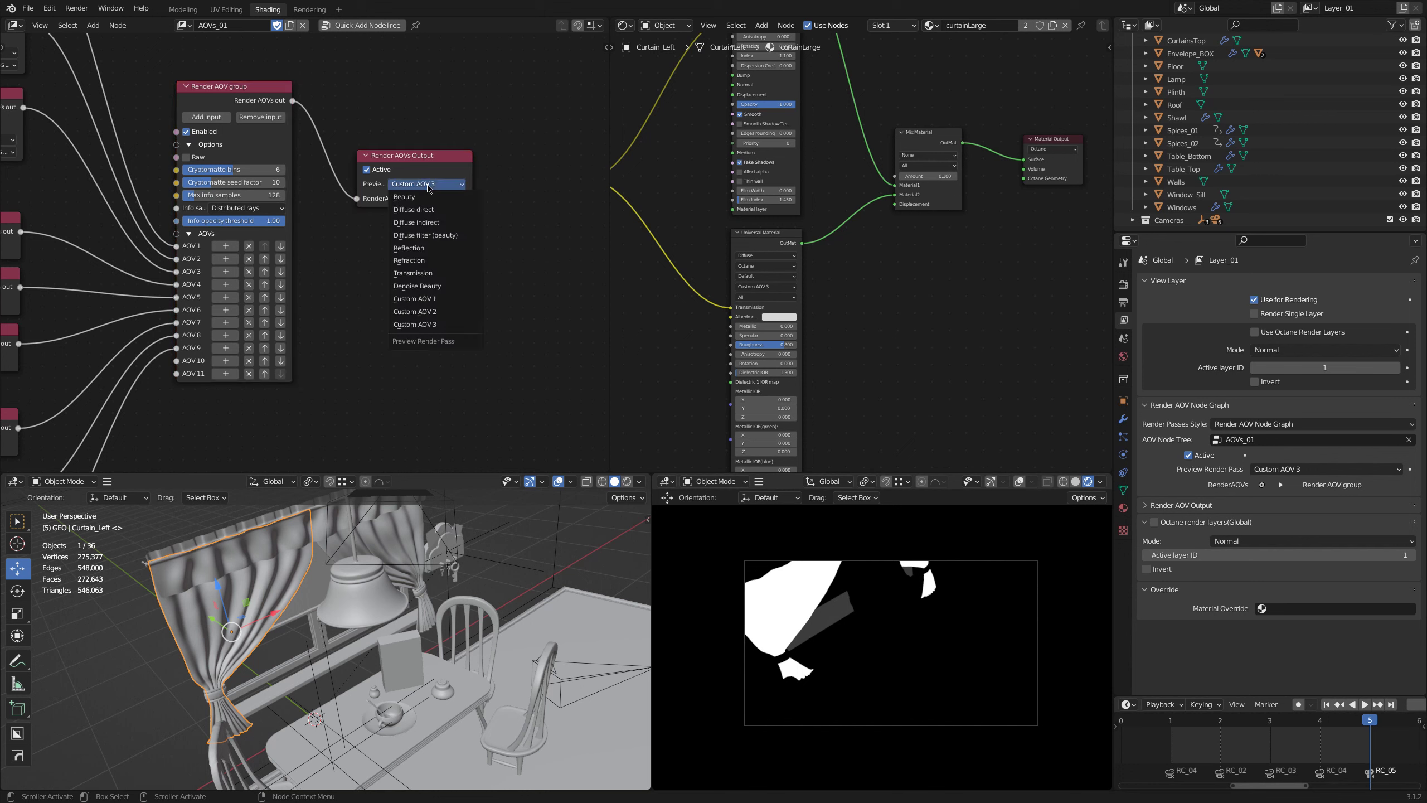
{"action": "left_click", "coordinate": [437, 273]}
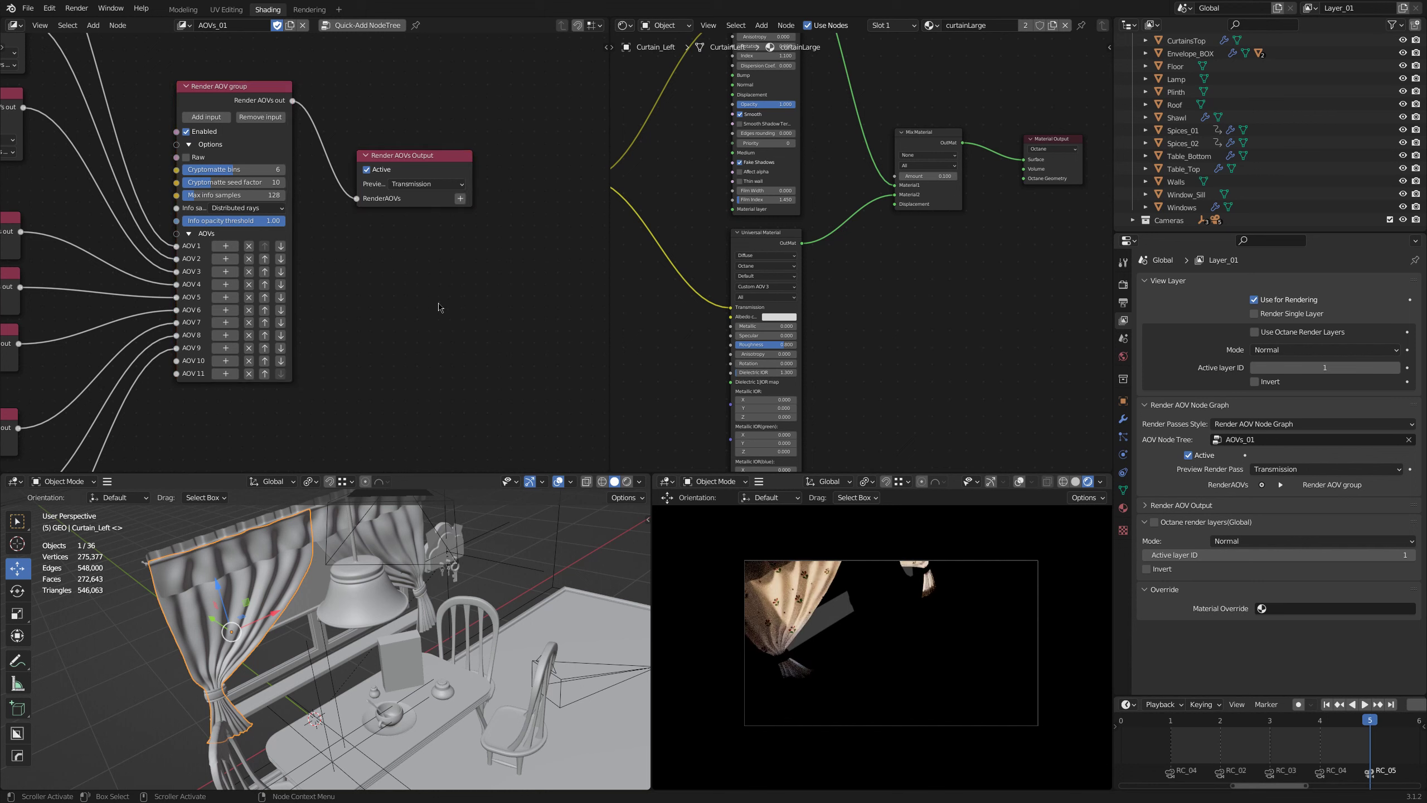
{"action": "left_click", "coordinate": [426, 184]}
{"action": "left_click", "coordinate": [424, 221]}
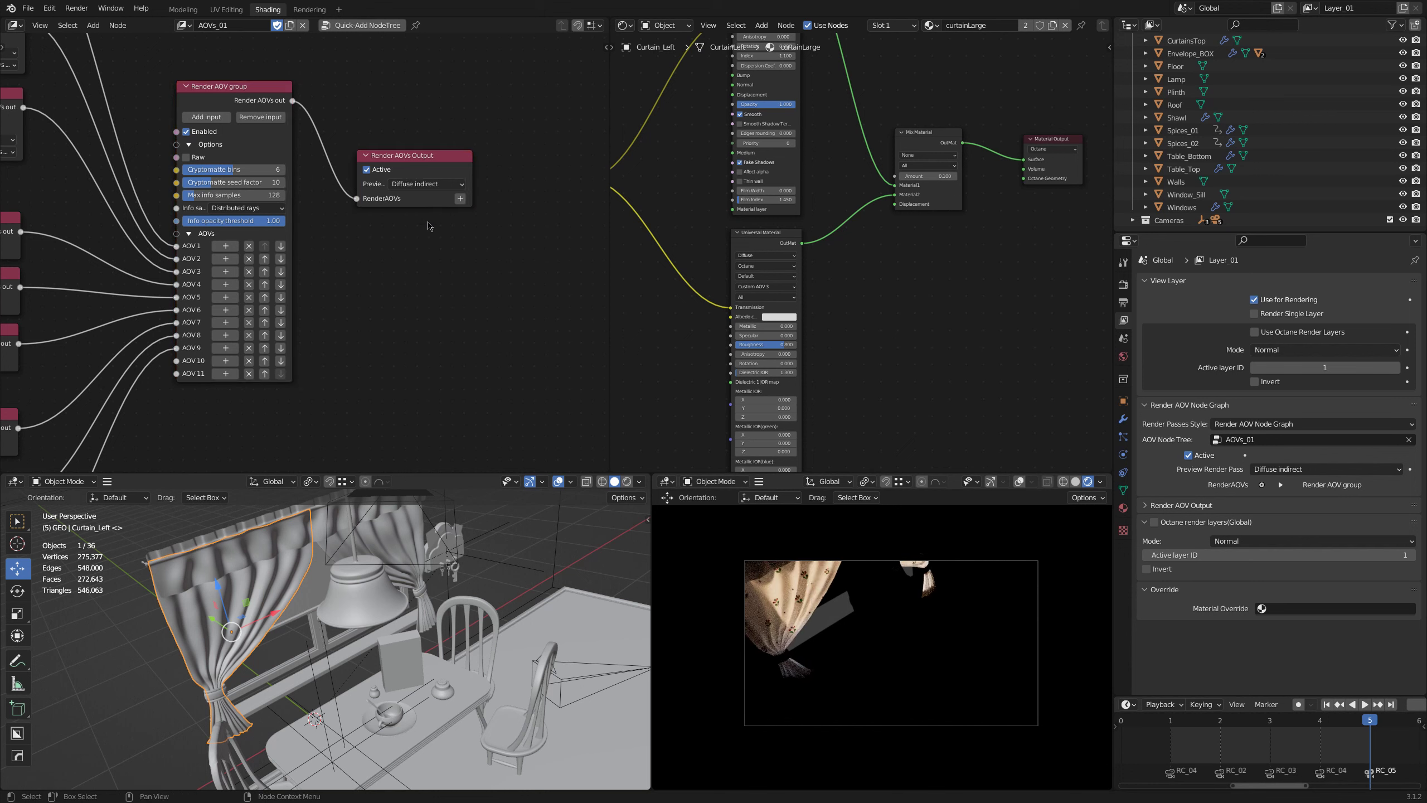
{"action": "left_click", "coordinate": [426, 184]}
{"action": "left_click", "coordinate": [426, 210]}
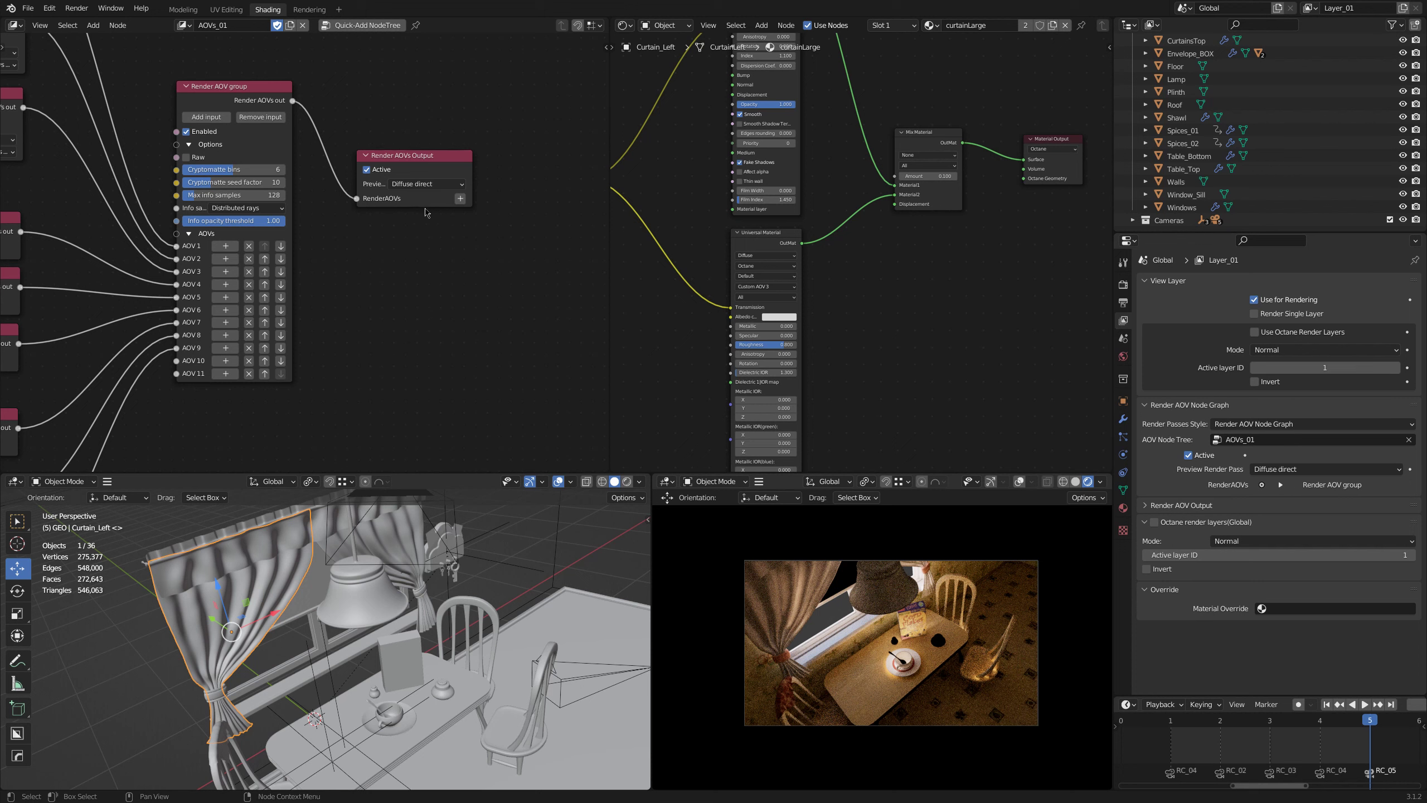
{"action": "left_click", "coordinate": [423, 185]}
{"action": "left_click", "coordinate": [415, 298]}
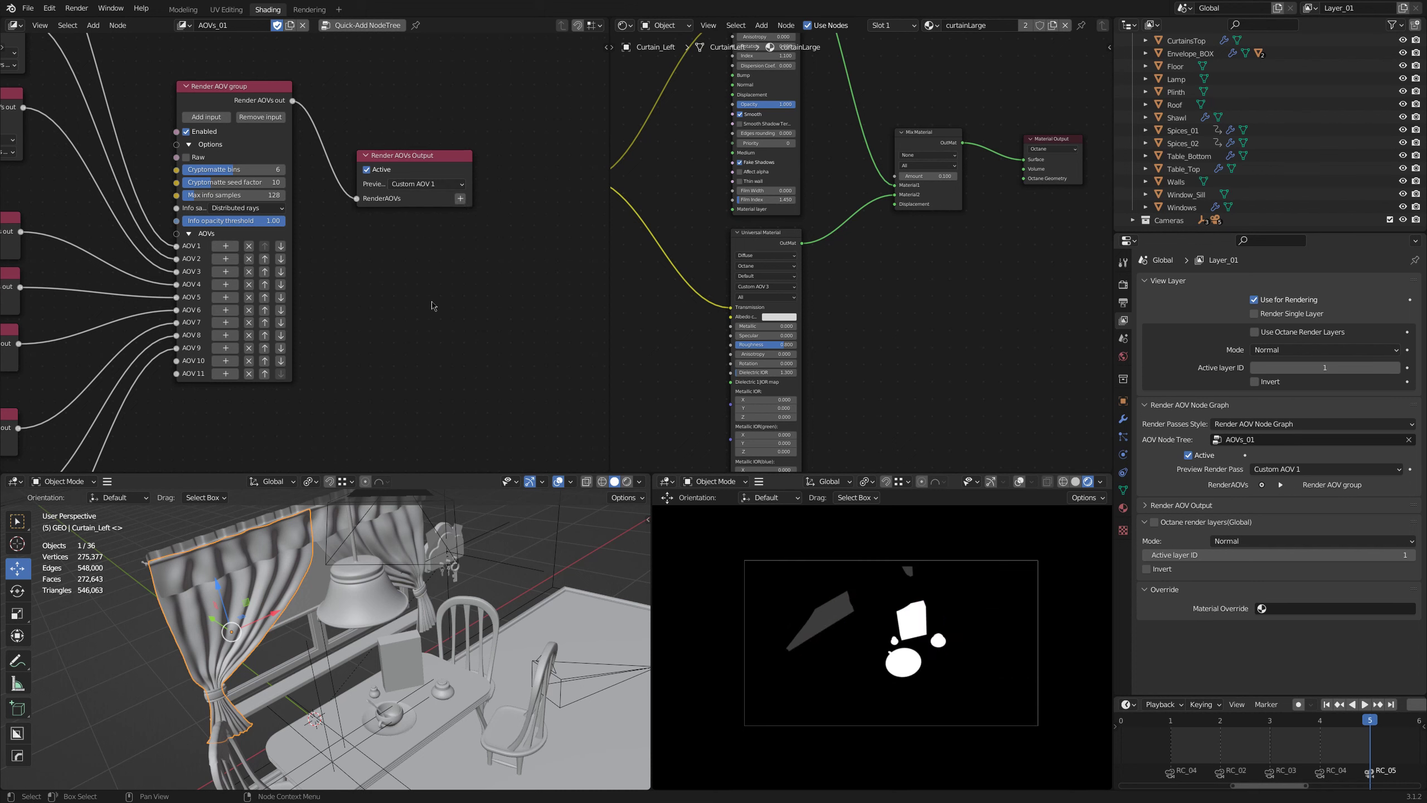
Step: Preview Custom AOV 2, Beauty and Refraction, leave Refraction set, and open the Rendering workspace
{"action": "left_click", "coordinate": [436, 184]}
{"action": "left_click", "coordinate": [416, 312]}
{"action": "left_click", "coordinate": [426, 185]}
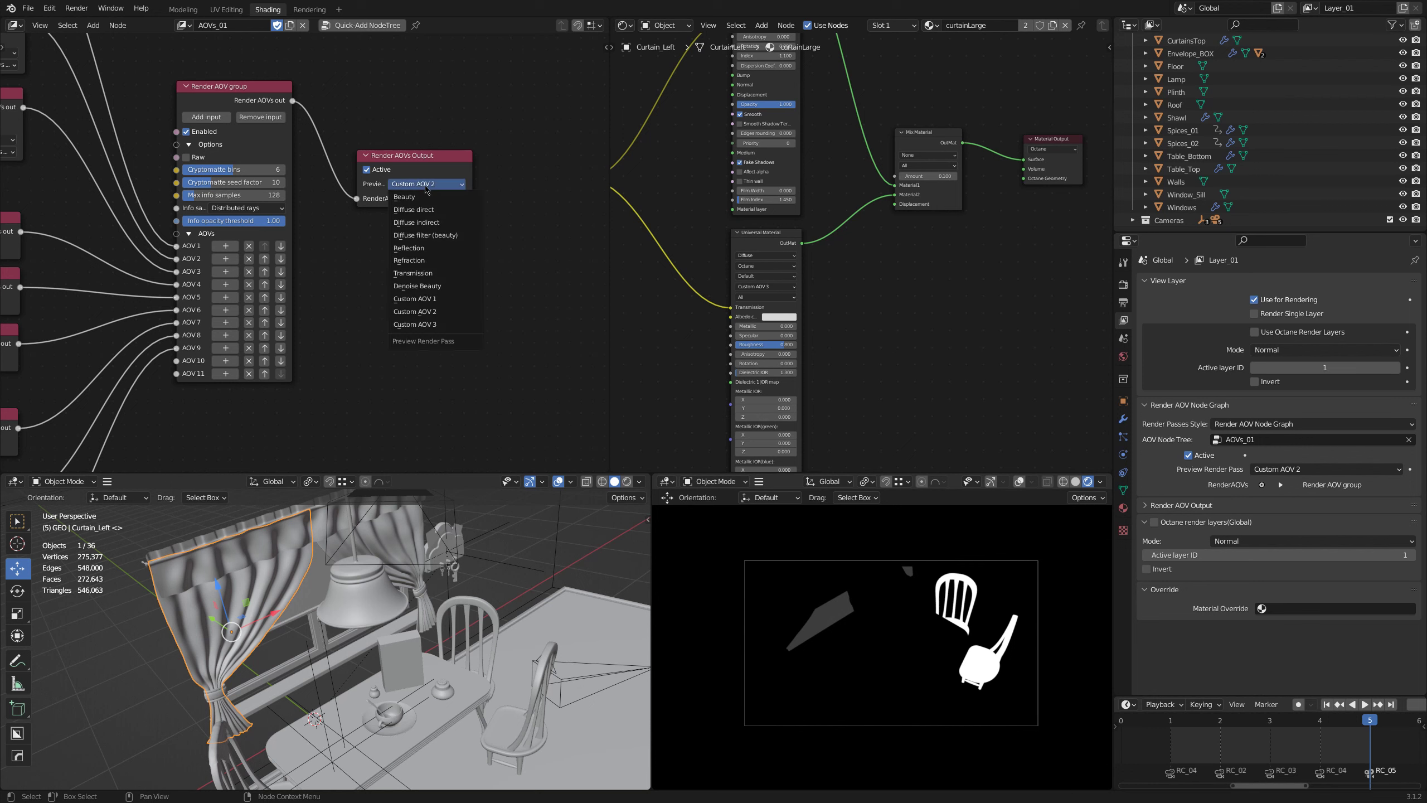
{"action": "left_click", "coordinate": [423, 197]}
{"action": "left_click", "coordinate": [426, 184]}
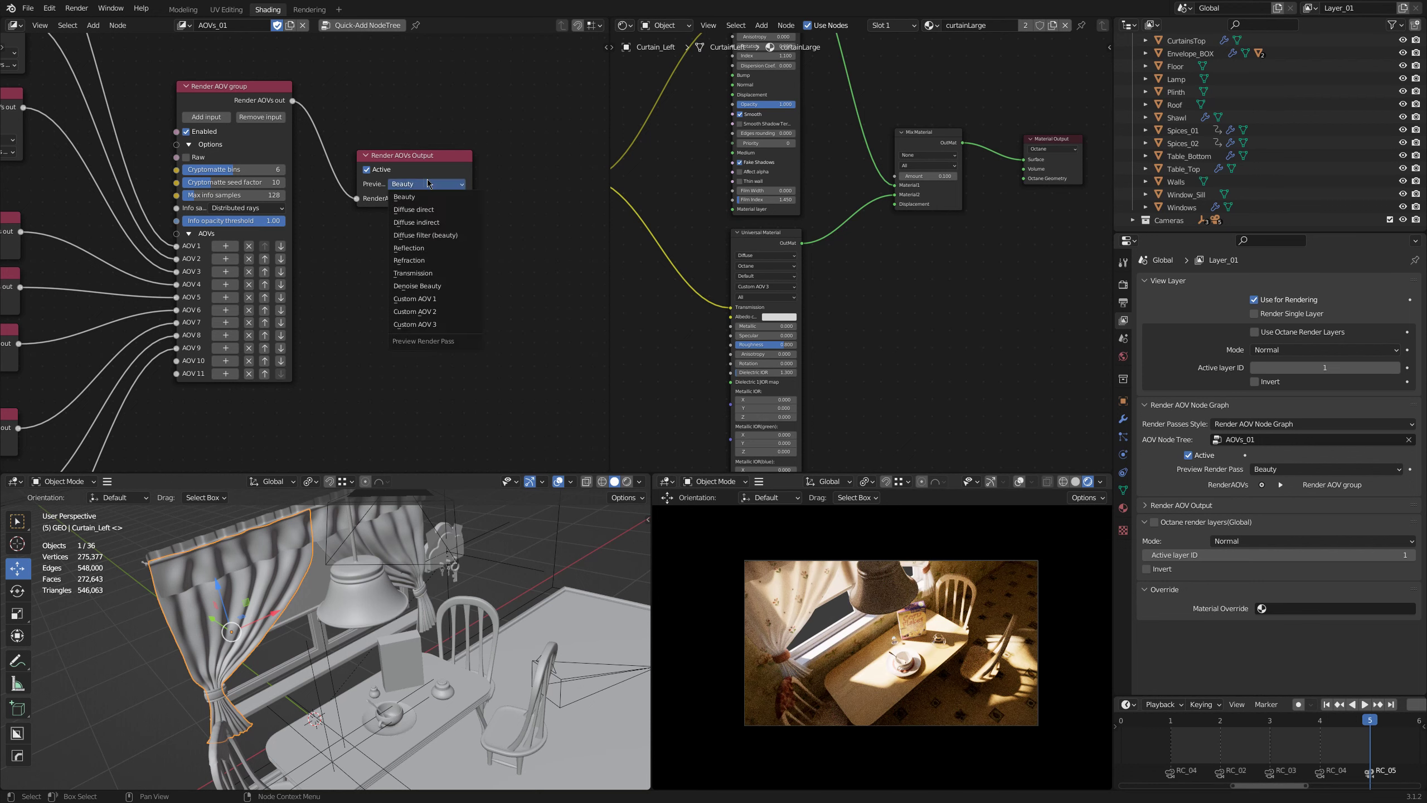
{"action": "left_click", "coordinate": [404, 264]}
{"action": "left_click", "coordinate": [426, 185]}
{"action": "left_click", "coordinate": [416, 312]}
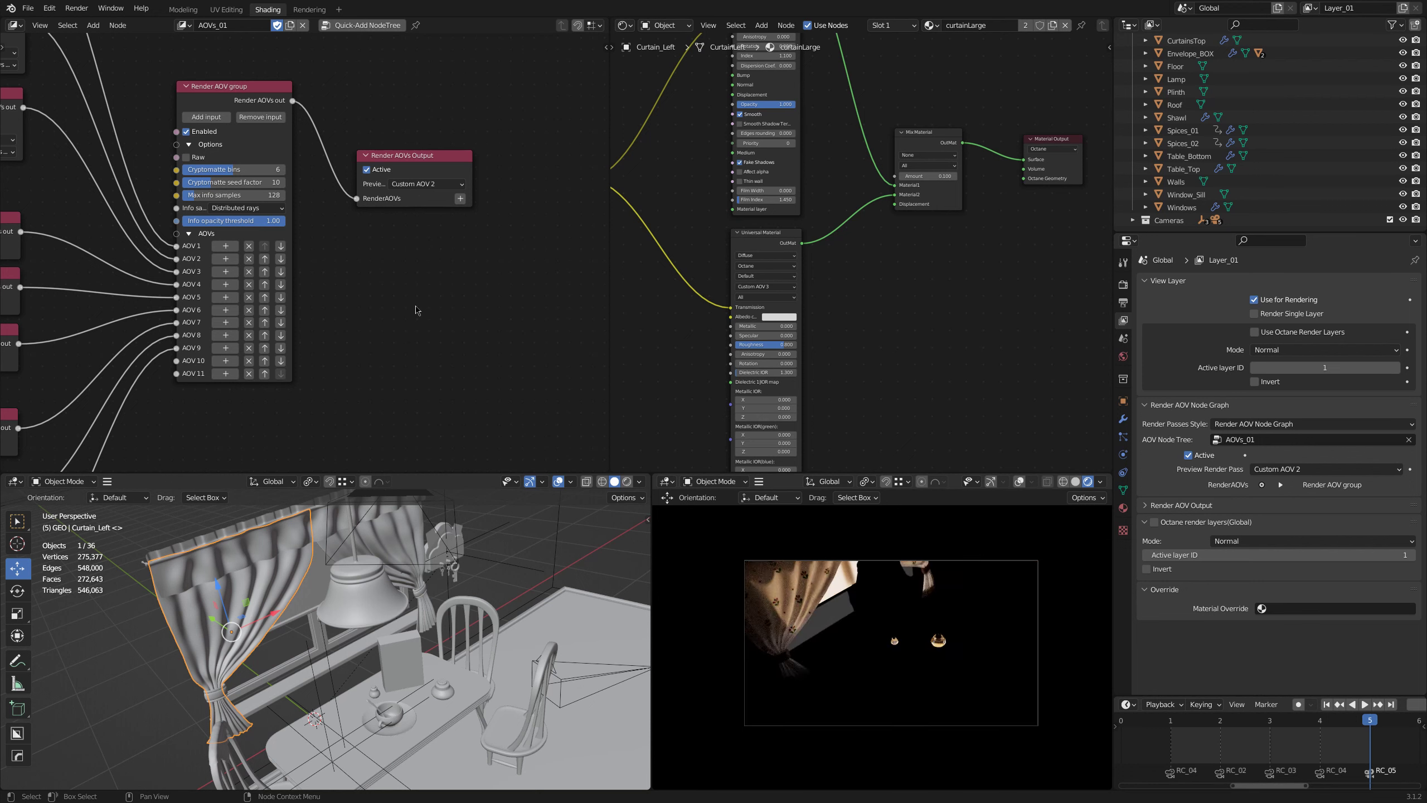
{"action": "left_click", "coordinate": [426, 185]}
{"action": "left_click", "coordinate": [427, 262]}
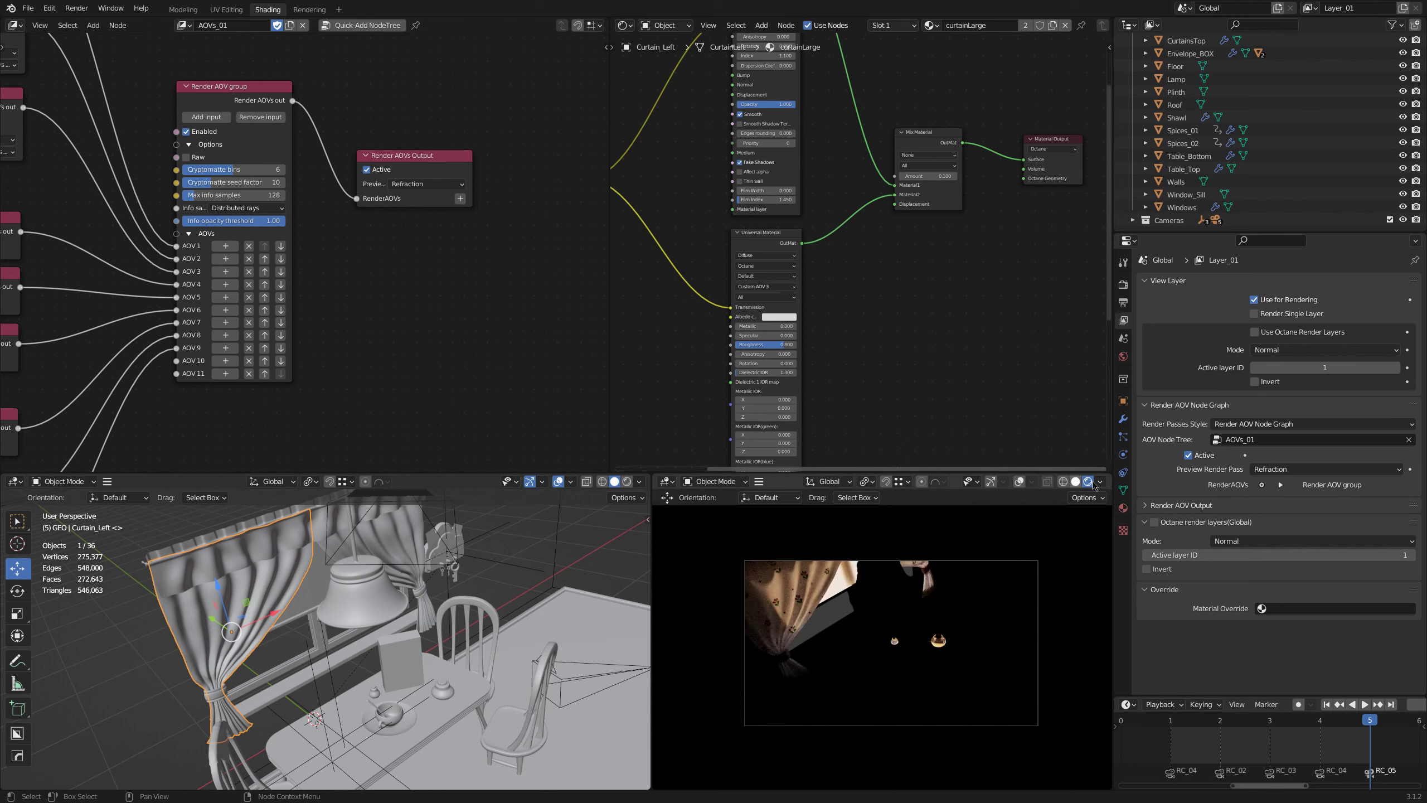
{"action": "left_click", "coordinate": [1076, 482]}
{"action": "left_click", "coordinate": [309, 10]}
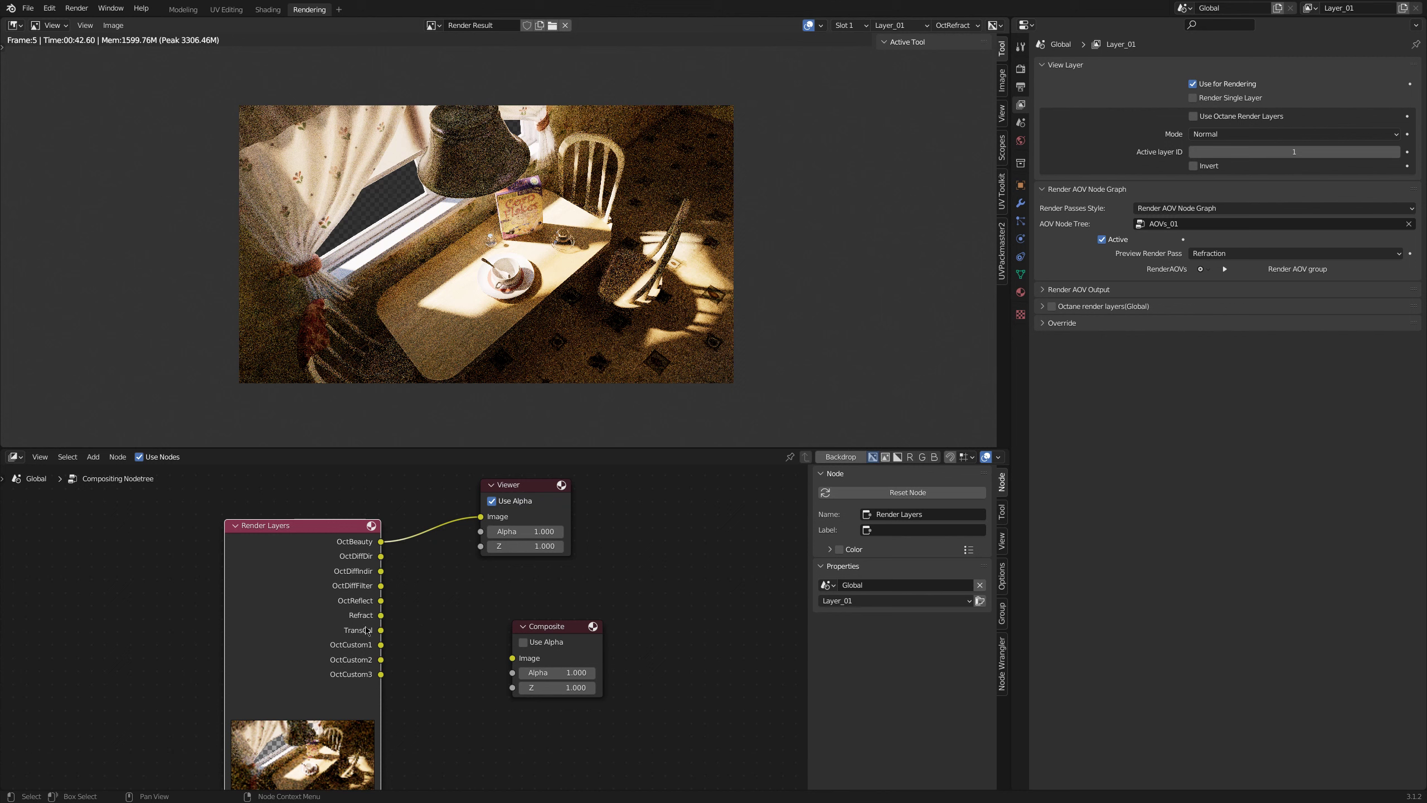
Step: Step the Viewer through the render passes, past OctReflect, on to OctCustom3
{"action": "left_click", "coordinate": [334, 533], "text": "ctrl+shift"}
{"action": "left_click", "coordinate": [334, 533], "text": "ctrl+shift"}
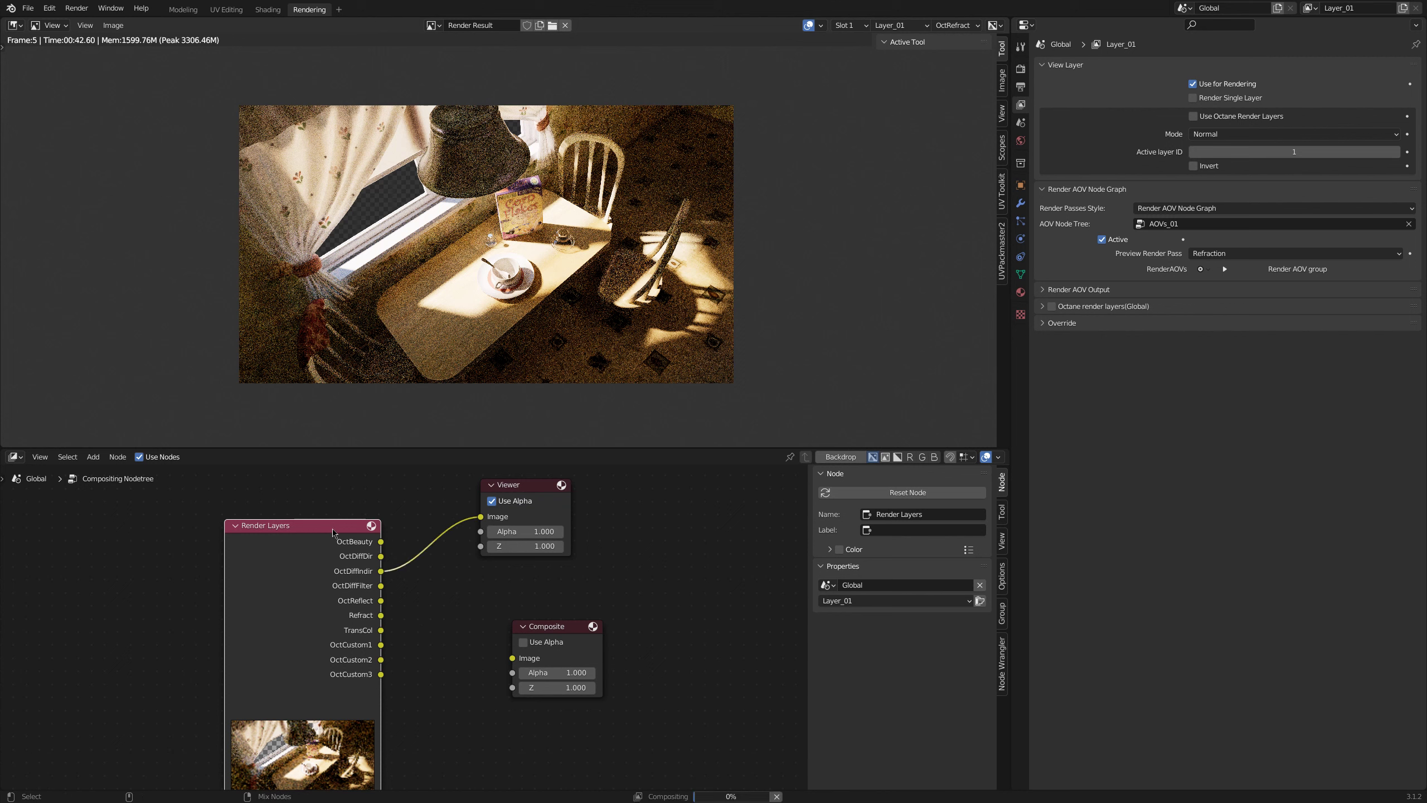
{"action": "left_click", "coordinate": [334, 533], "text": "ctrl+shift"}
{"action": "left_click", "coordinate": [333, 533], "text": "ctrl+shift"}
{"action": "left_click", "coordinate": [333, 532], "text": "ctrl+shift"}
{"action": "left_click", "coordinate": [333, 532], "text": "ctrl+shift"}
{"action": "left_click", "coordinate": [333, 532], "text": "ctrl+shift"}
{"action": "left_click", "coordinate": [333, 533], "text": "ctrl+shift"}
{"action": "left_click", "coordinate": [333, 533], "text": "ctrl+shift"}
{"action": "left_click", "coordinate": [333, 533], "text": "ctrl+shift"}
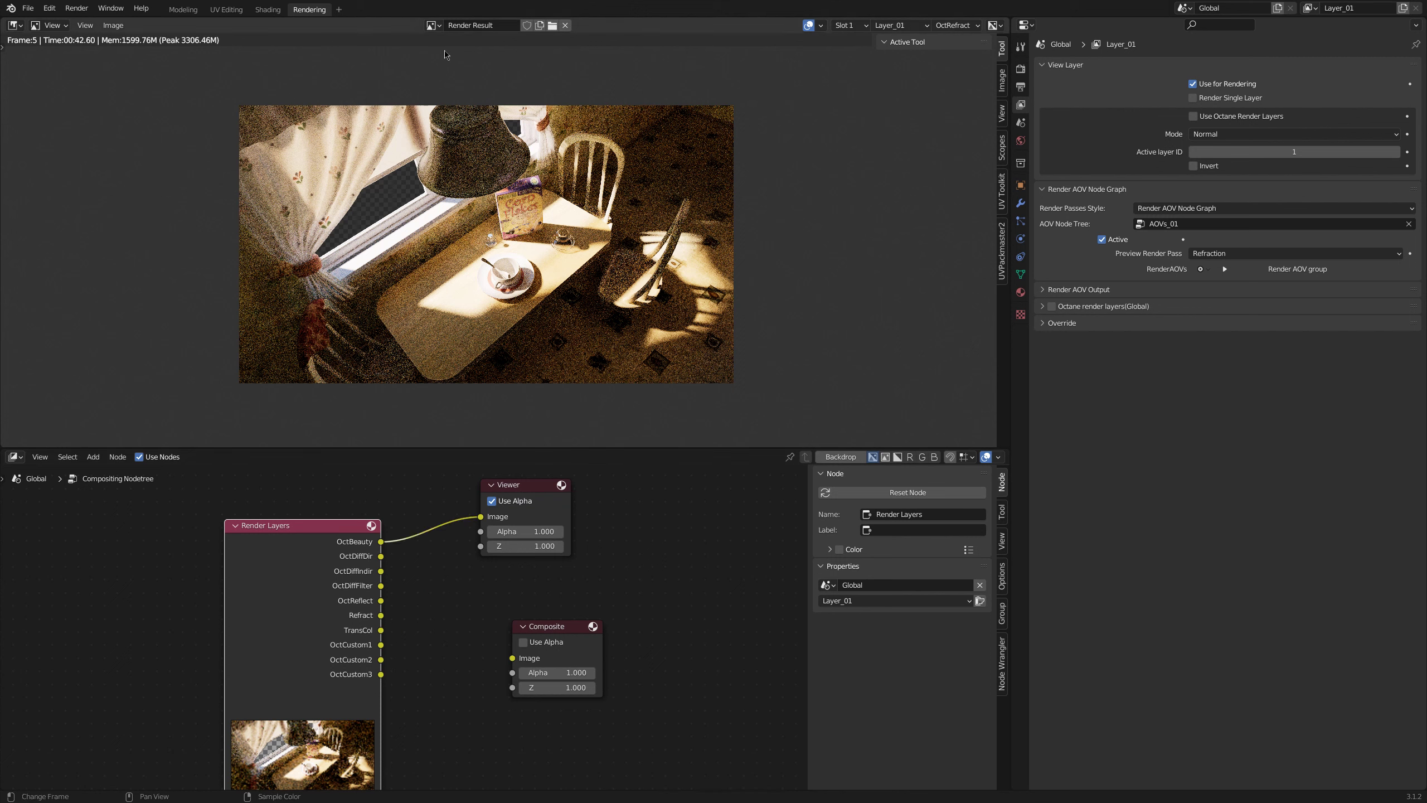
Step: Display the Viewer Node image and step the Viewer through the passes to TransCol
{"action": "left_click", "coordinate": [431, 25]}
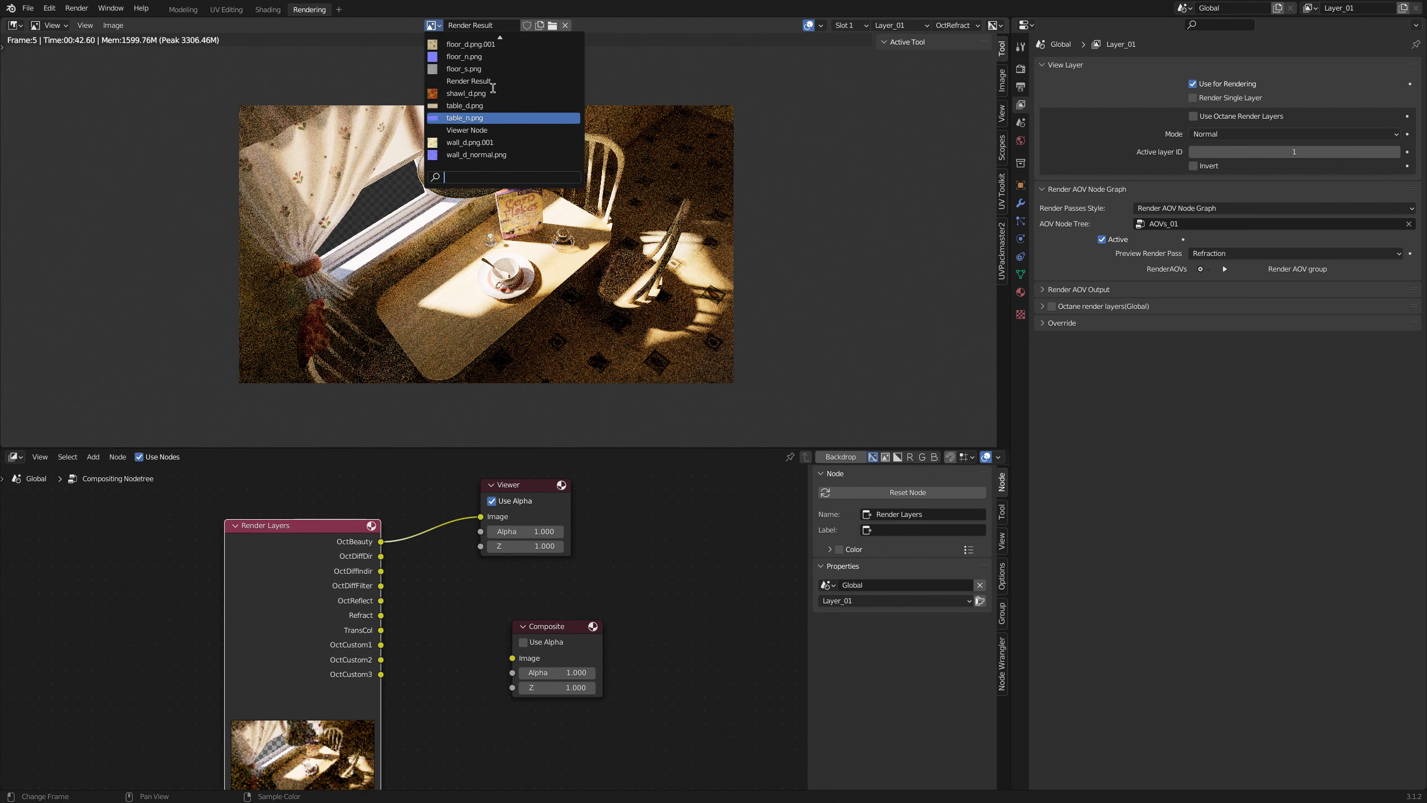
{"action": "left_click", "coordinate": [478, 130]}
{"action": "left_click_drag", "start_coordinate": [337, 531], "coordinate": [336, 518]}
{"action": "left_click", "coordinate": [336, 519], "text": "ctrl+shift"}
{"action": "left_click", "coordinate": [336, 518], "text": "ctrl+shift"}
{"action": "left_click", "coordinate": [337, 519], "text": "ctrl+shift"}
{"action": "left_click", "coordinate": [336, 519], "text": "ctrl+shift"}
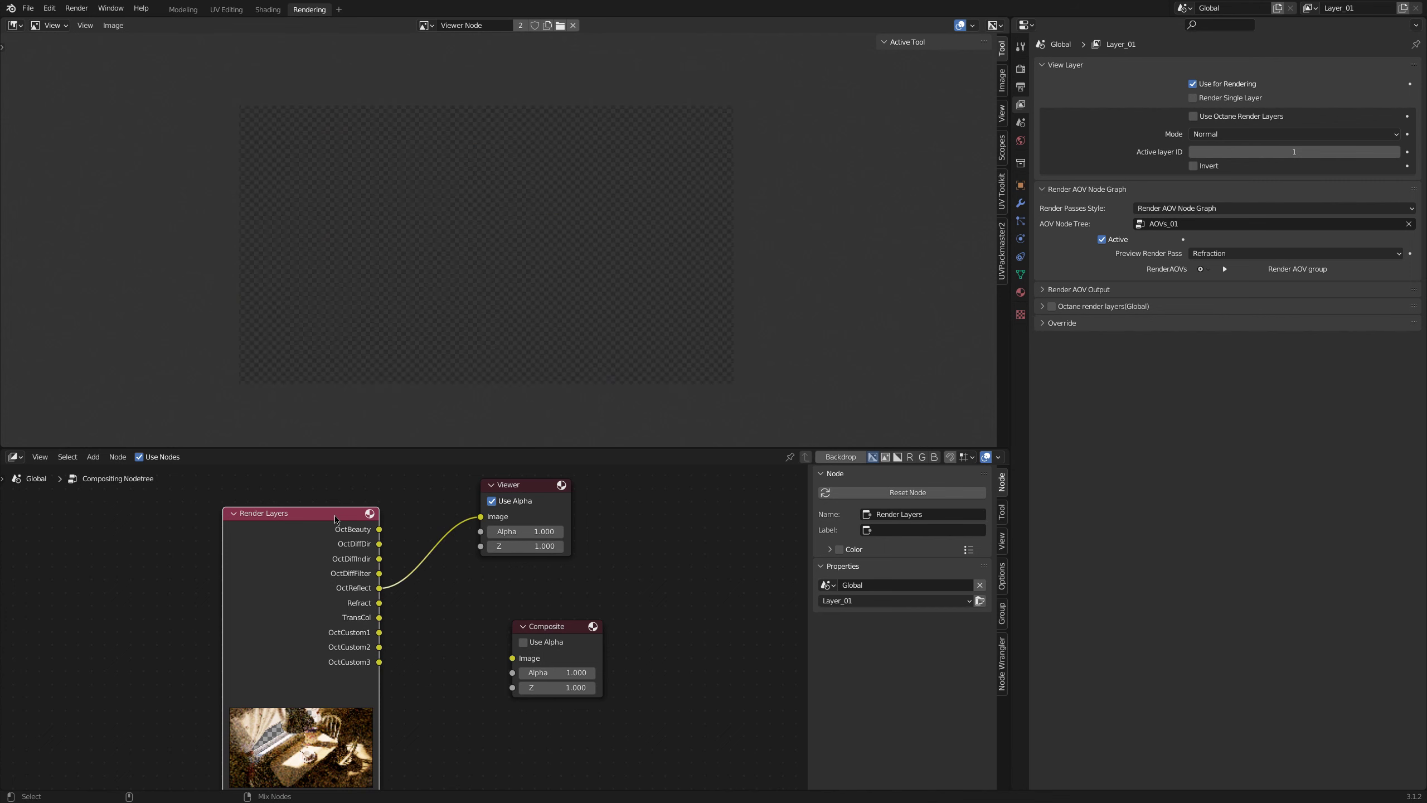
{"action": "left_click", "coordinate": [337, 519], "text": "ctrl+shift"}
{"action": "left_click", "coordinate": [336, 519], "text": "ctrl+shift"}
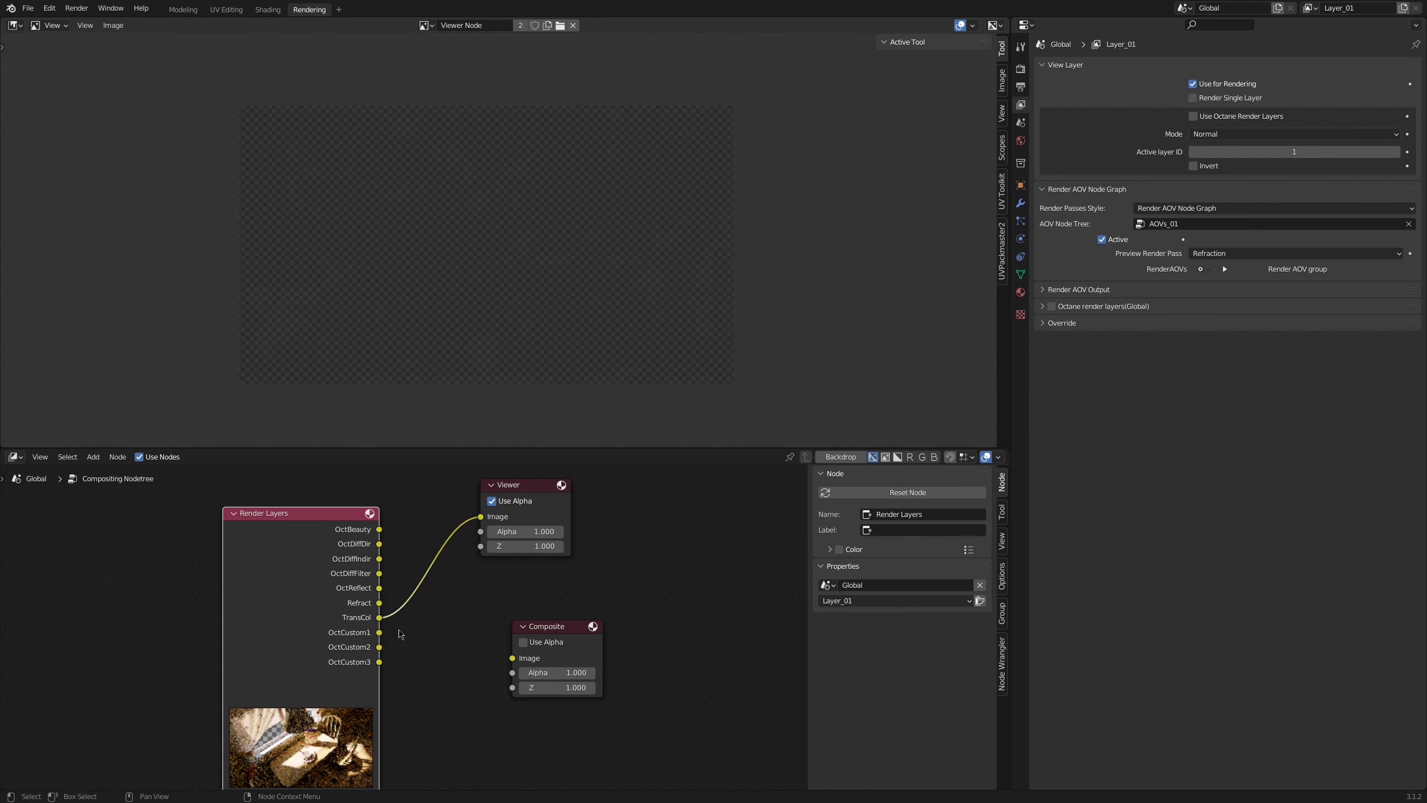
Step: Step the Viewer through the custom passes back to OctBeauty and move the Viewer node down-right
{"action": "left_click", "coordinate": [333, 510], "text": "ctrl+shift"}
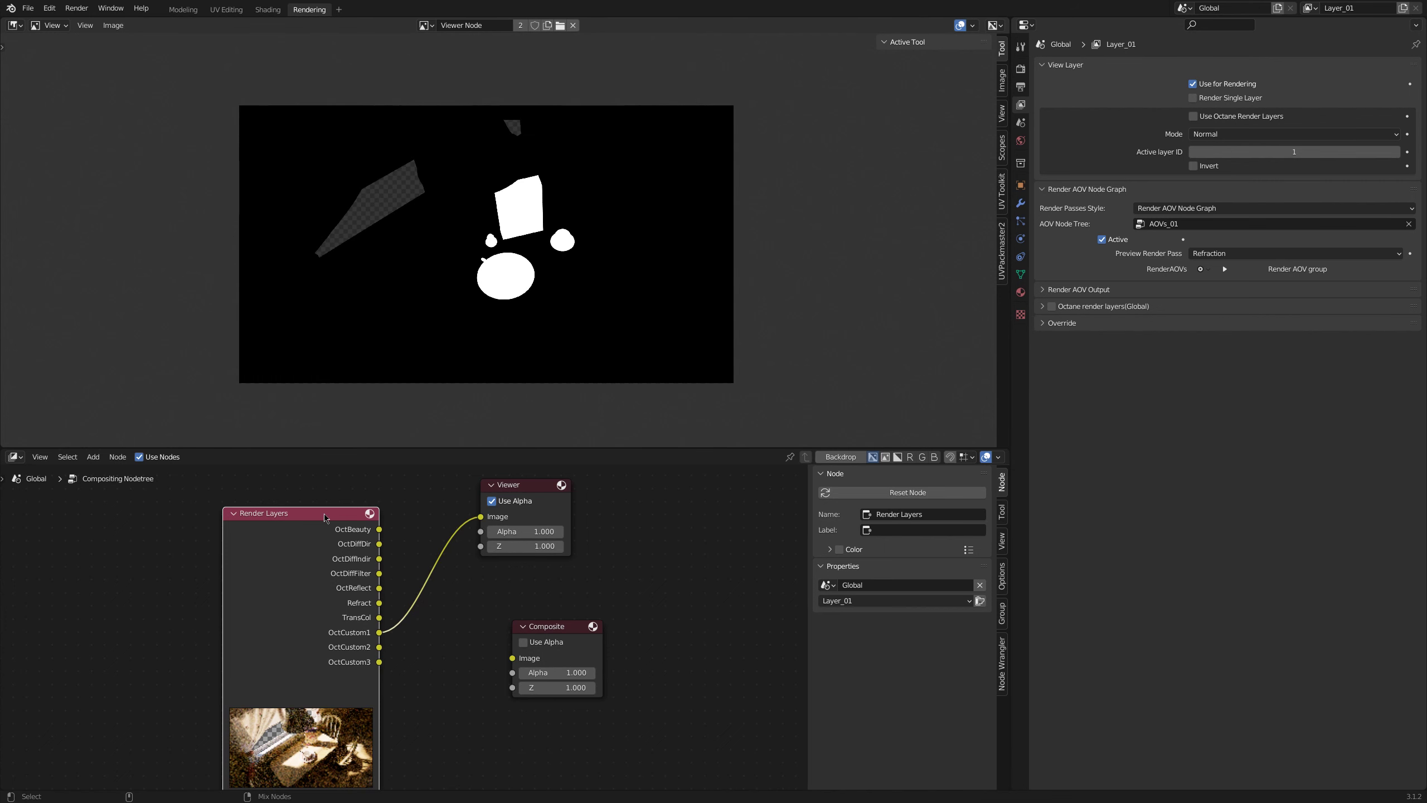
{"action": "left_click", "coordinate": [329, 514], "text": "ctrl+shift"}
{"action": "left_click", "coordinate": [326, 517], "text": "ctrl+shift"}
{"action": "left_click", "coordinate": [325, 518], "text": "ctrl+shift"}
{"action": "scroll", "coordinate": [387, 517], "scroll_direction": "down", "scroll_amount": 1}
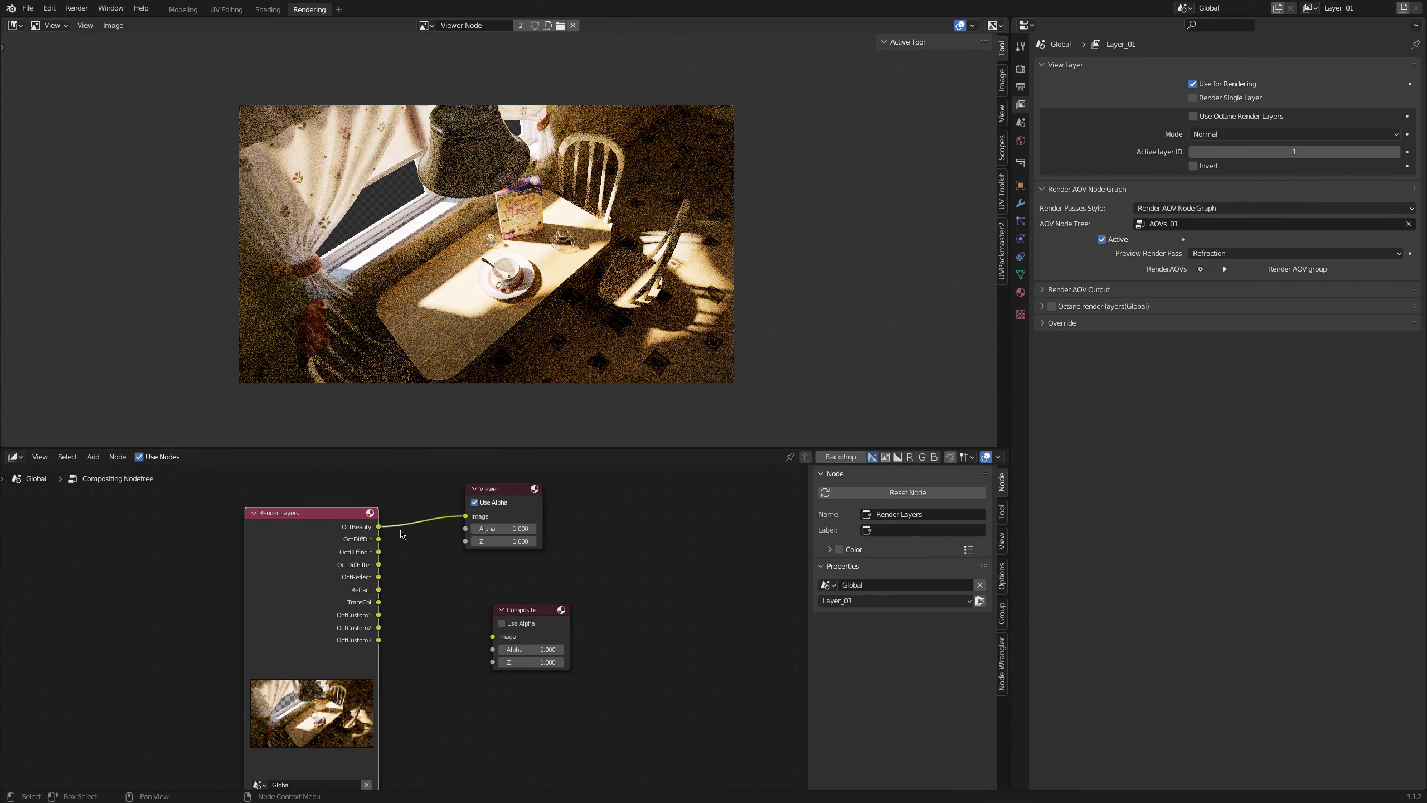
{"action": "left_click_drag", "start_coordinate": [507, 496], "coordinate": [526, 504]}
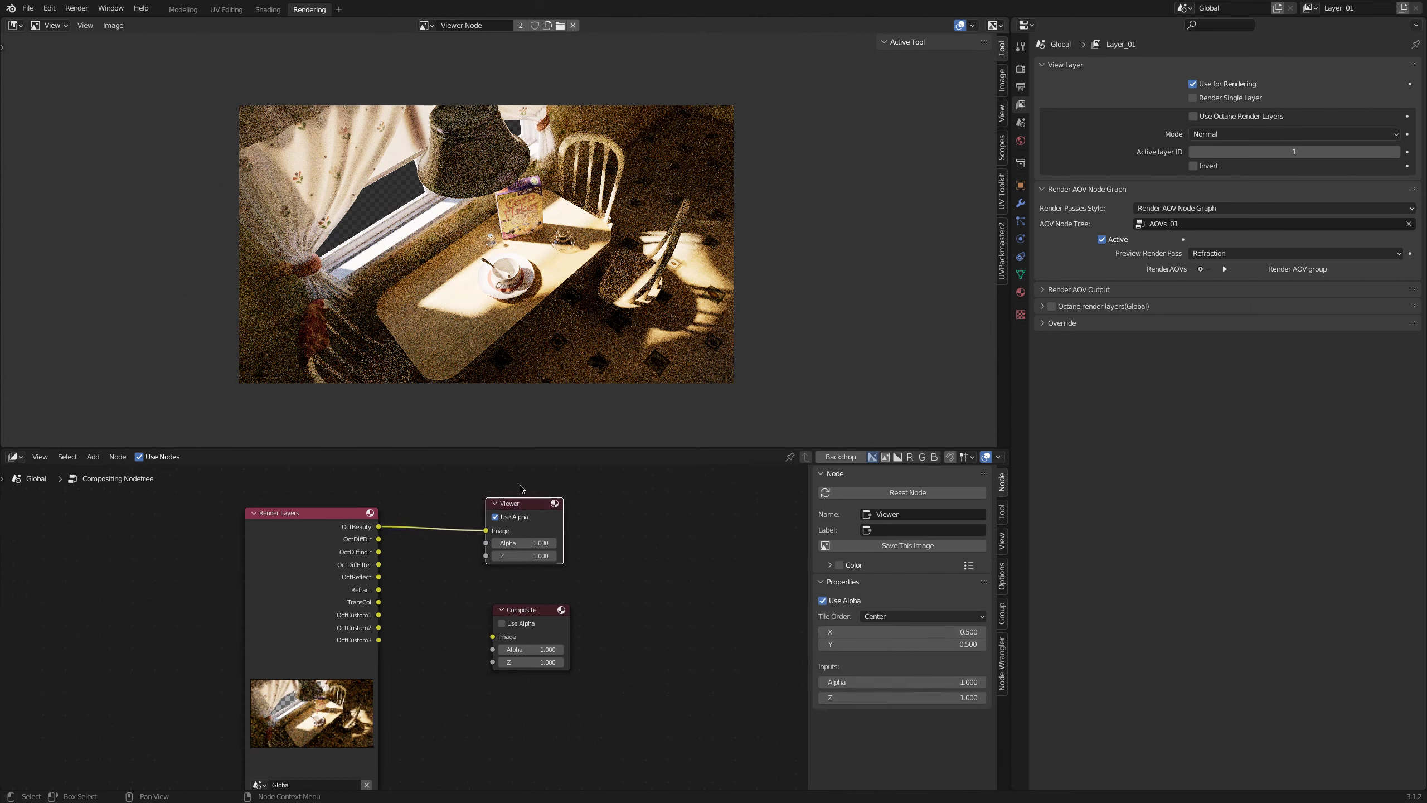
Step: Set Preferences > Interface > Temporary Editors > Render In to Keep User Interface
{"action": "left_click", "coordinate": [49, 8]}
{"action": "left_click", "coordinate": [99, 190]}
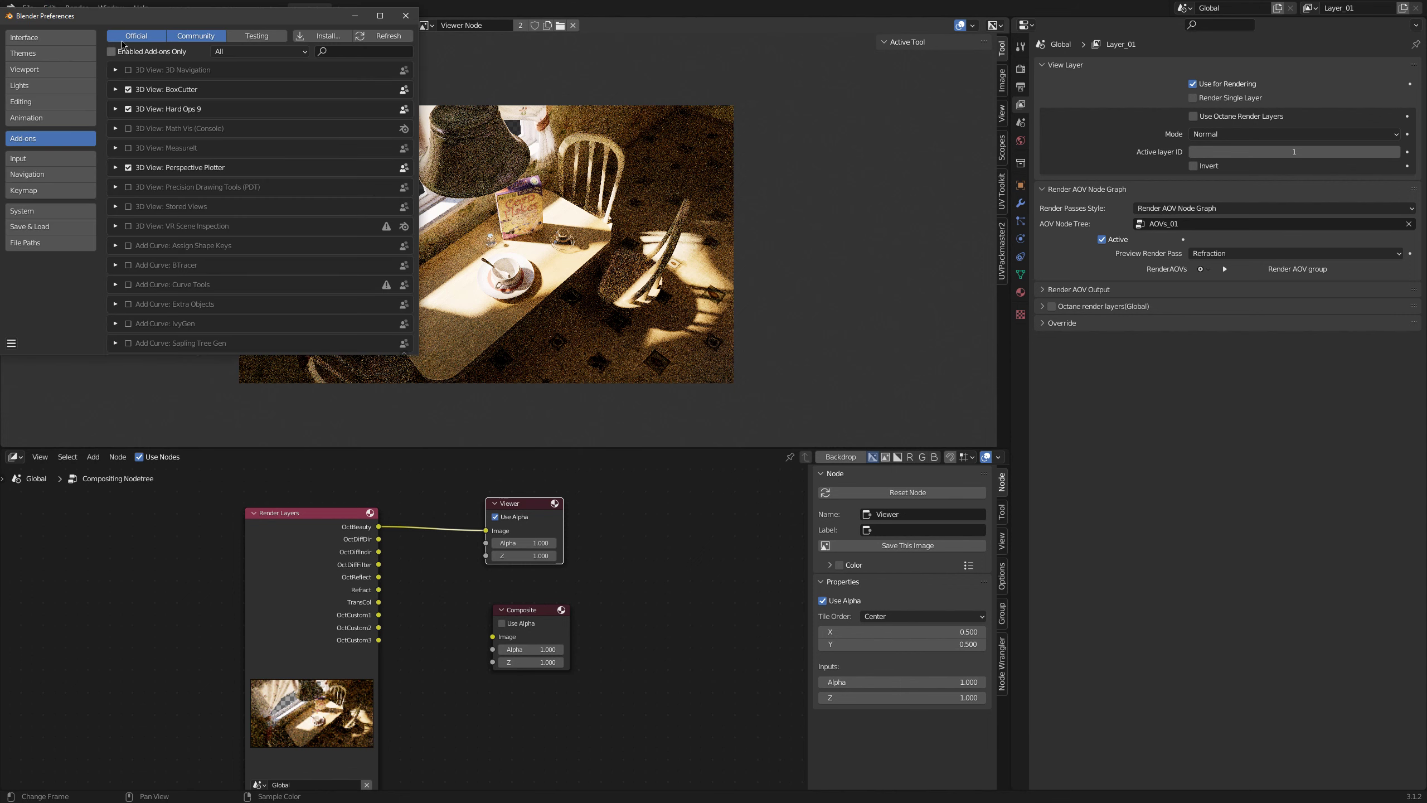
{"action": "left_click_drag", "start_coordinate": [89, 16], "coordinate": [324, 179]}
{"action": "left_click", "coordinate": [284, 203]}
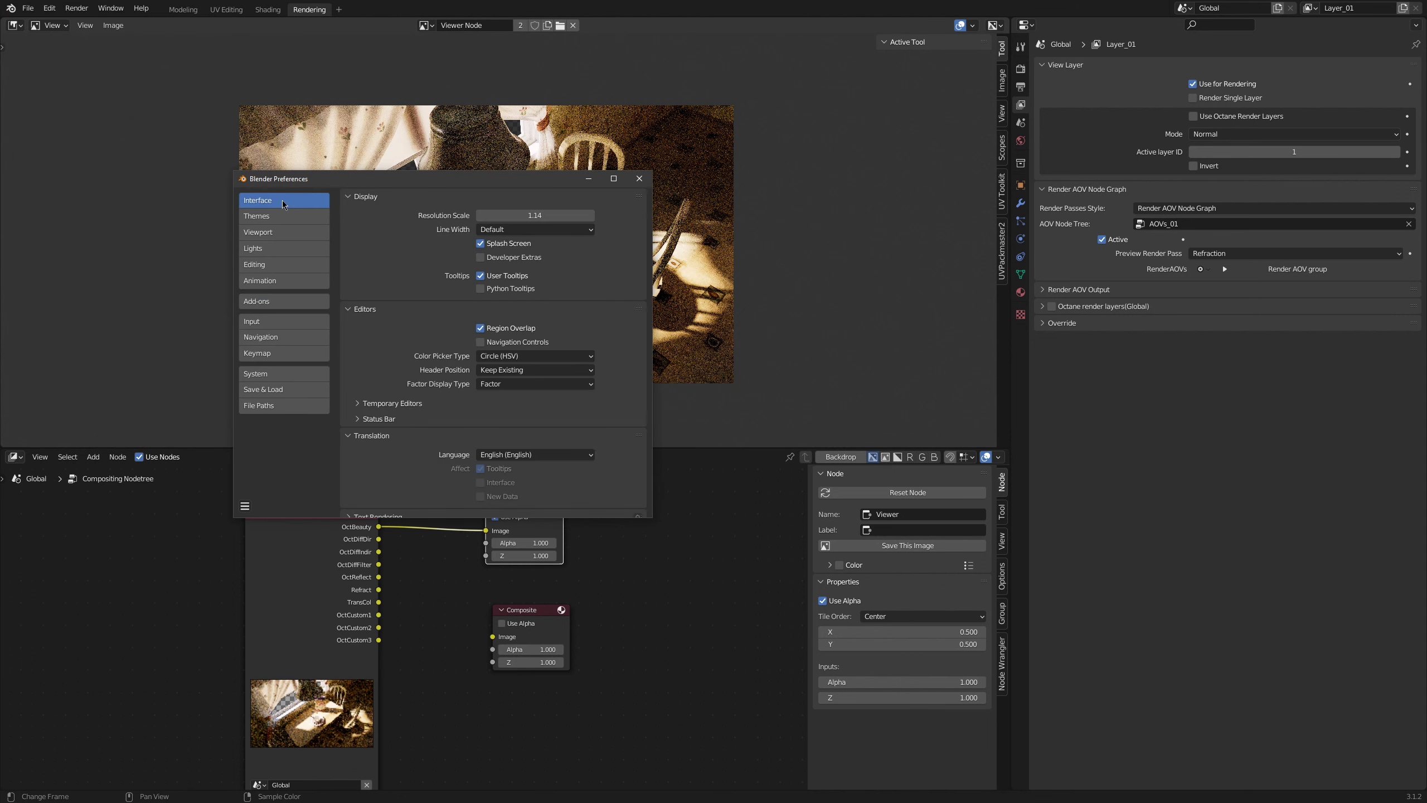
{"action": "left_click", "coordinate": [360, 404]}
{"action": "left_click", "coordinate": [520, 422]}
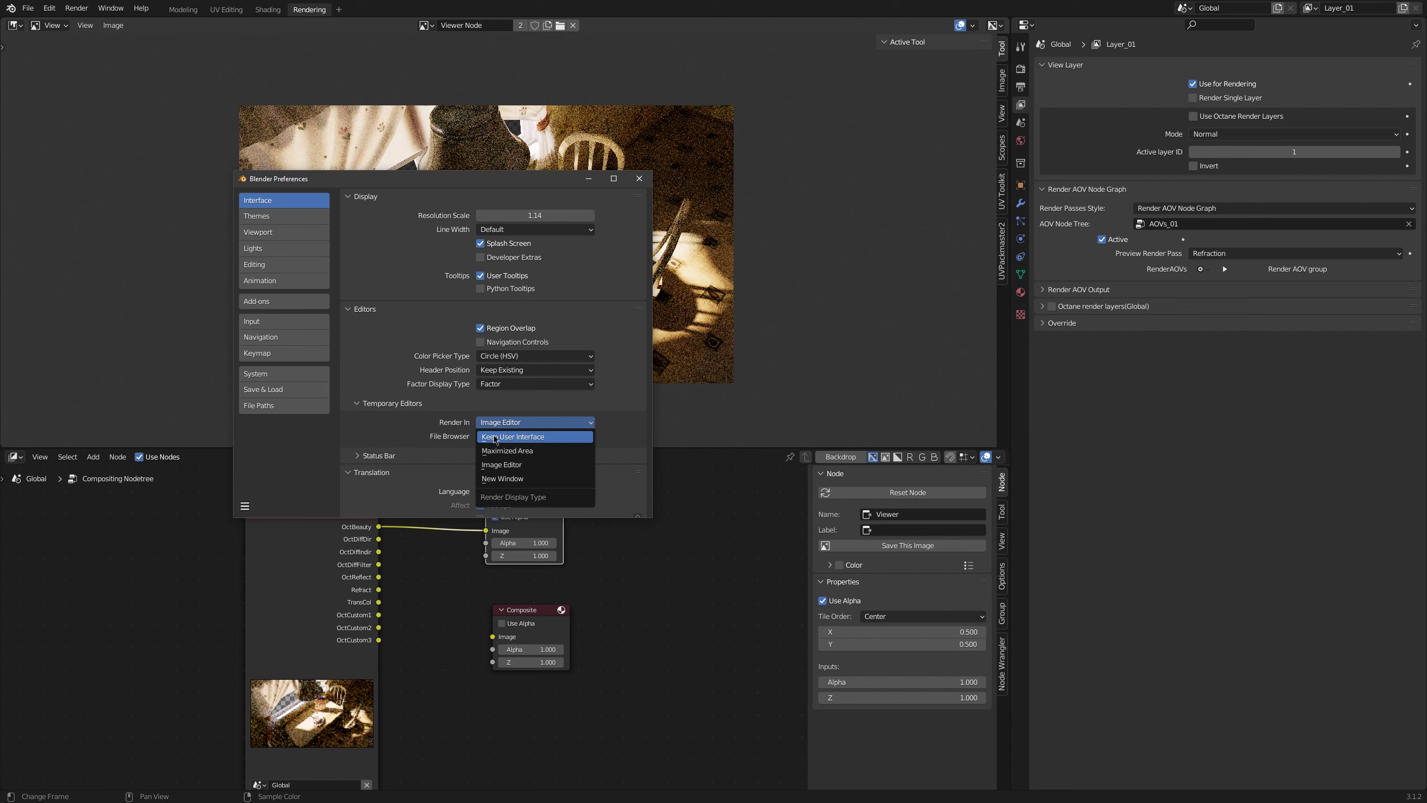
{"action": "left_click", "coordinate": [537, 443]}
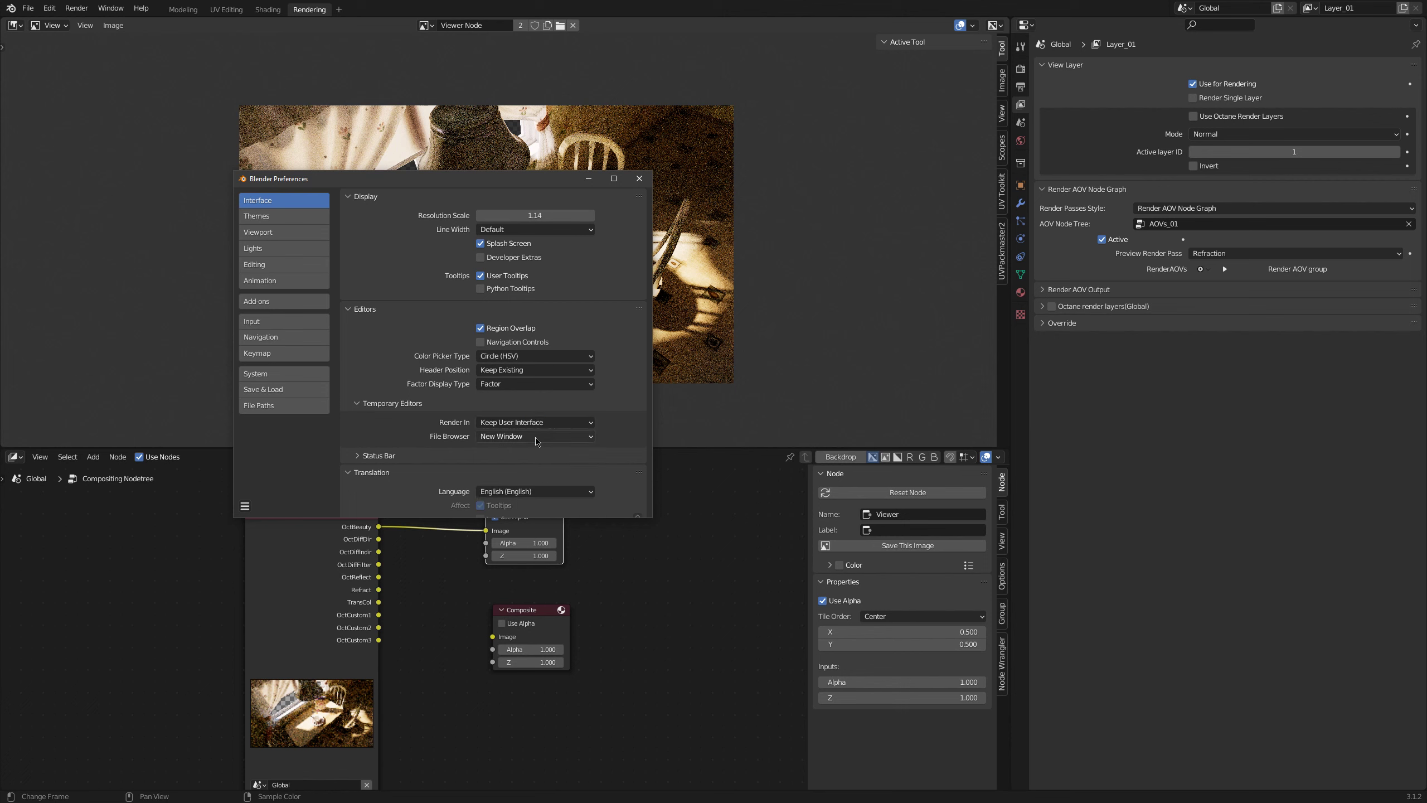
{"action": "left_click", "coordinate": [639, 179]}
{"action": "left_click", "coordinate": [76, 8]}
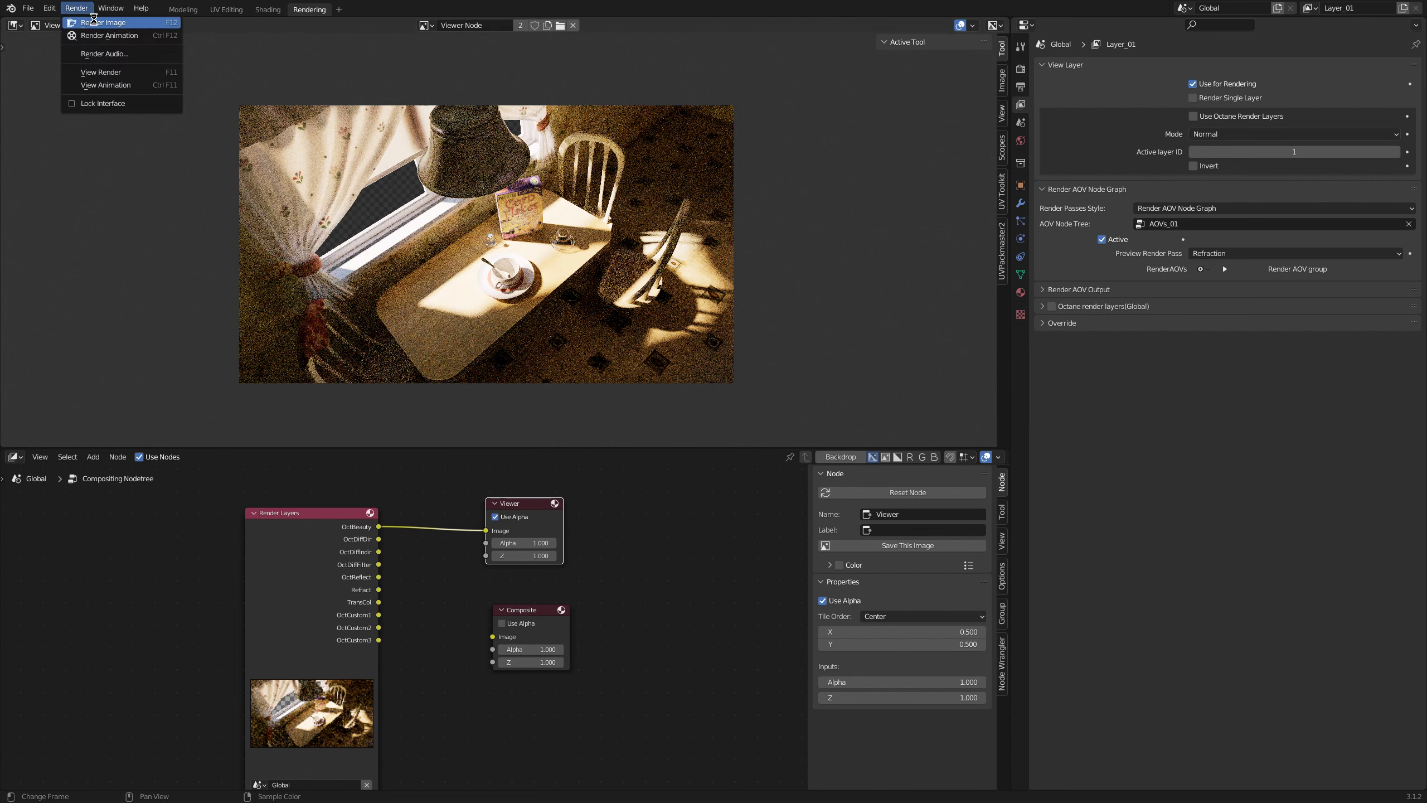
Step: Render the image, frame all compositor nodes, and step the Viewer through Refract to TransCol
{"action": "left_click", "coordinate": [93, 21]}
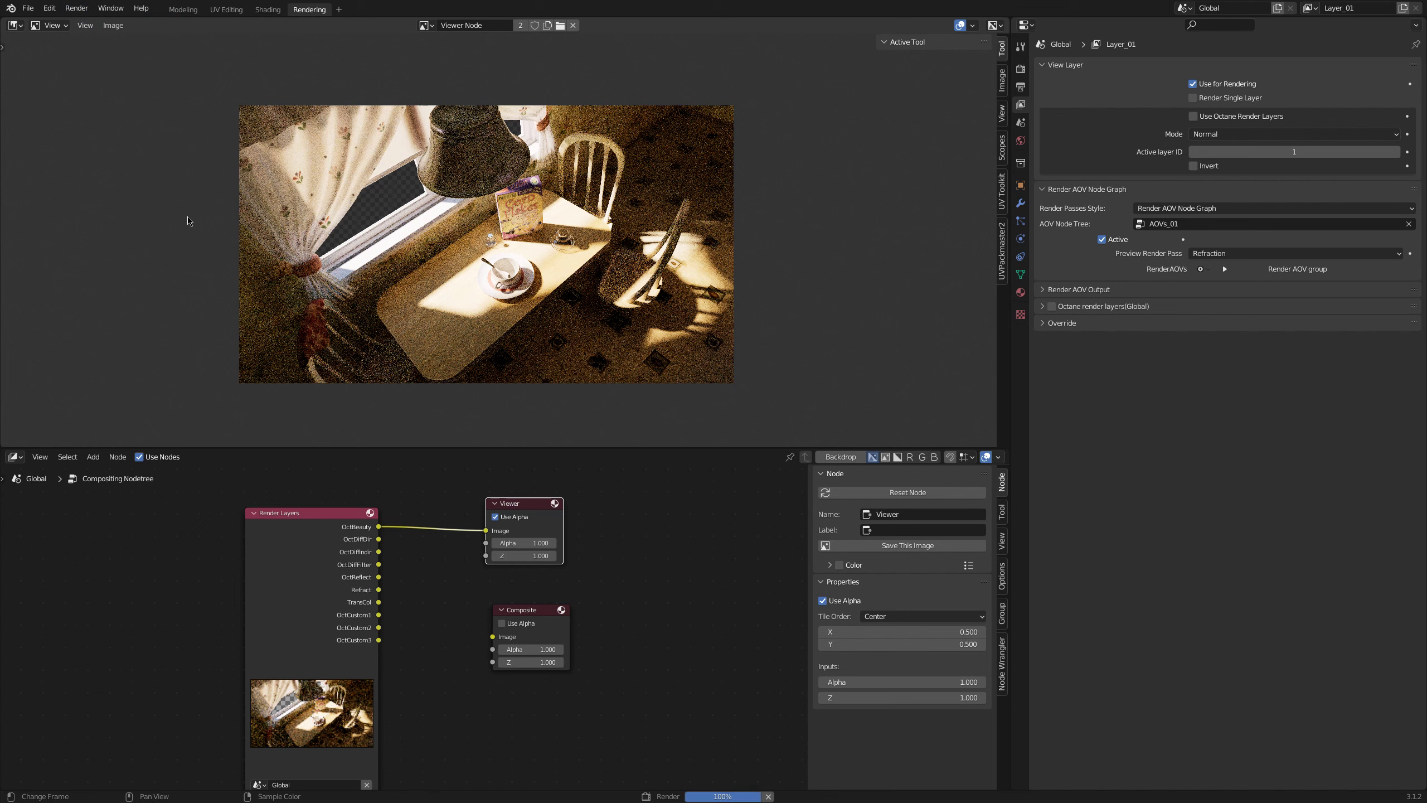
{"action": "key", "text": "Home"}
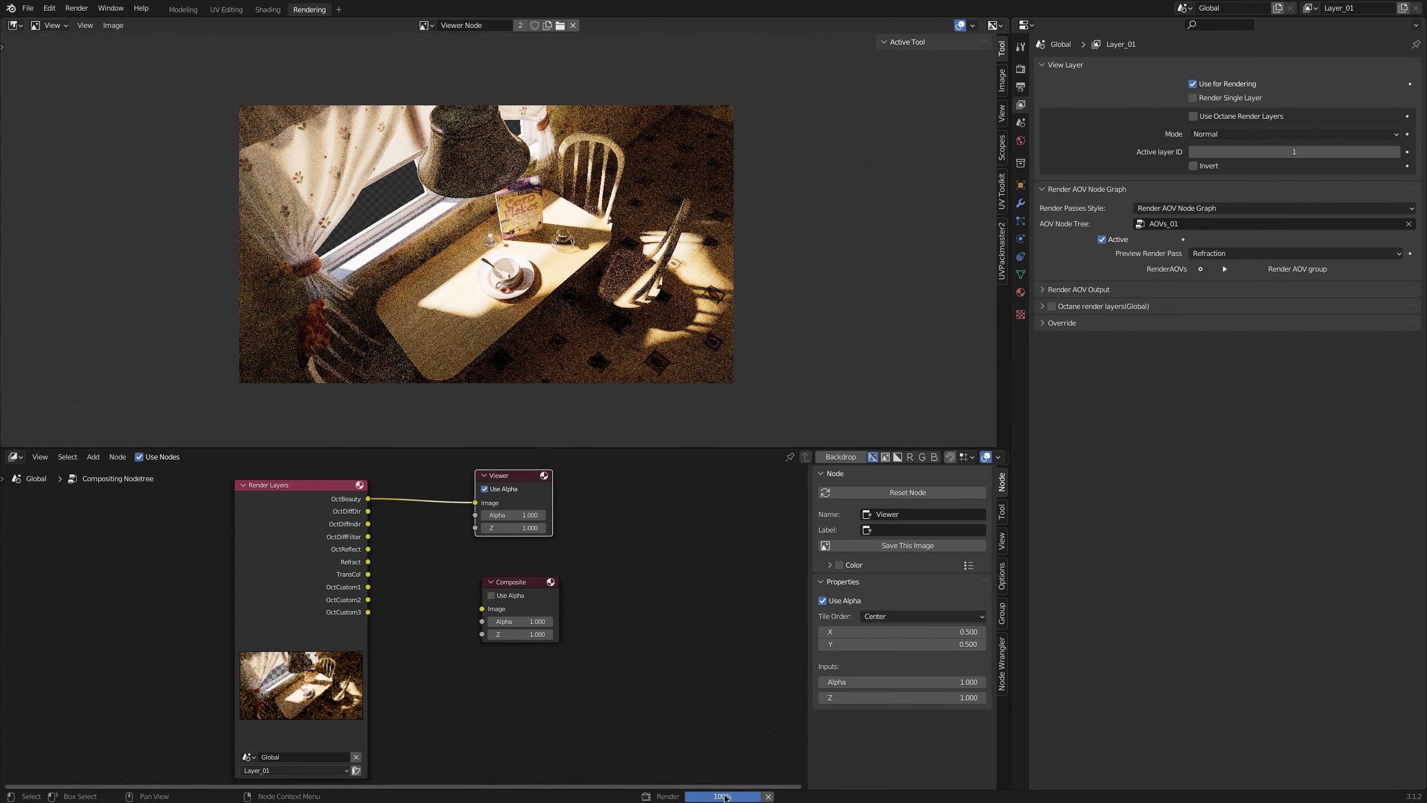
{"action": "mouse_move", "coordinate": [727, 798]}
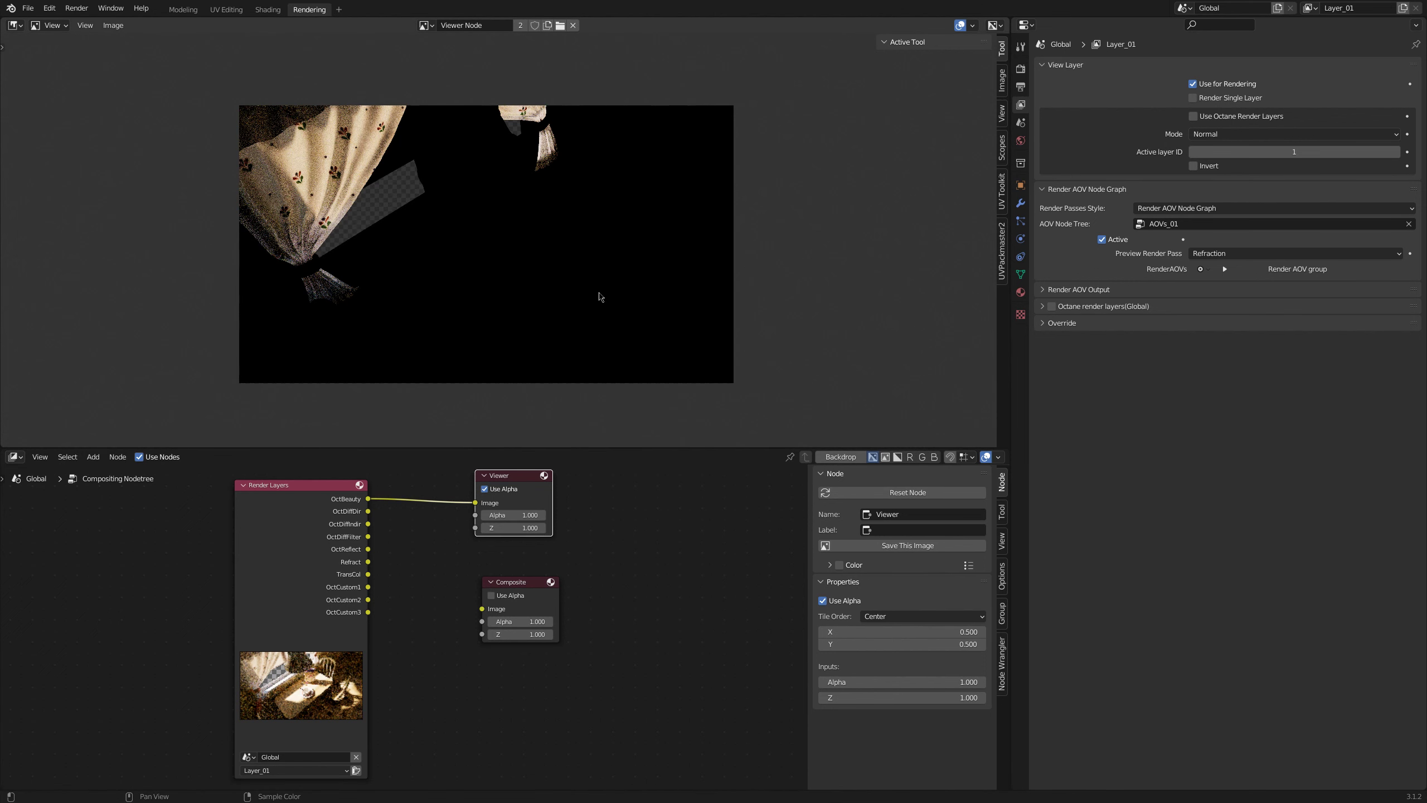
{"action": "left_click", "coordinate": [326, 491], "text": "ctrl+shift"}
{"action": "left_click", "coordinate": [326, 491], "text": "ctrl+shift"}
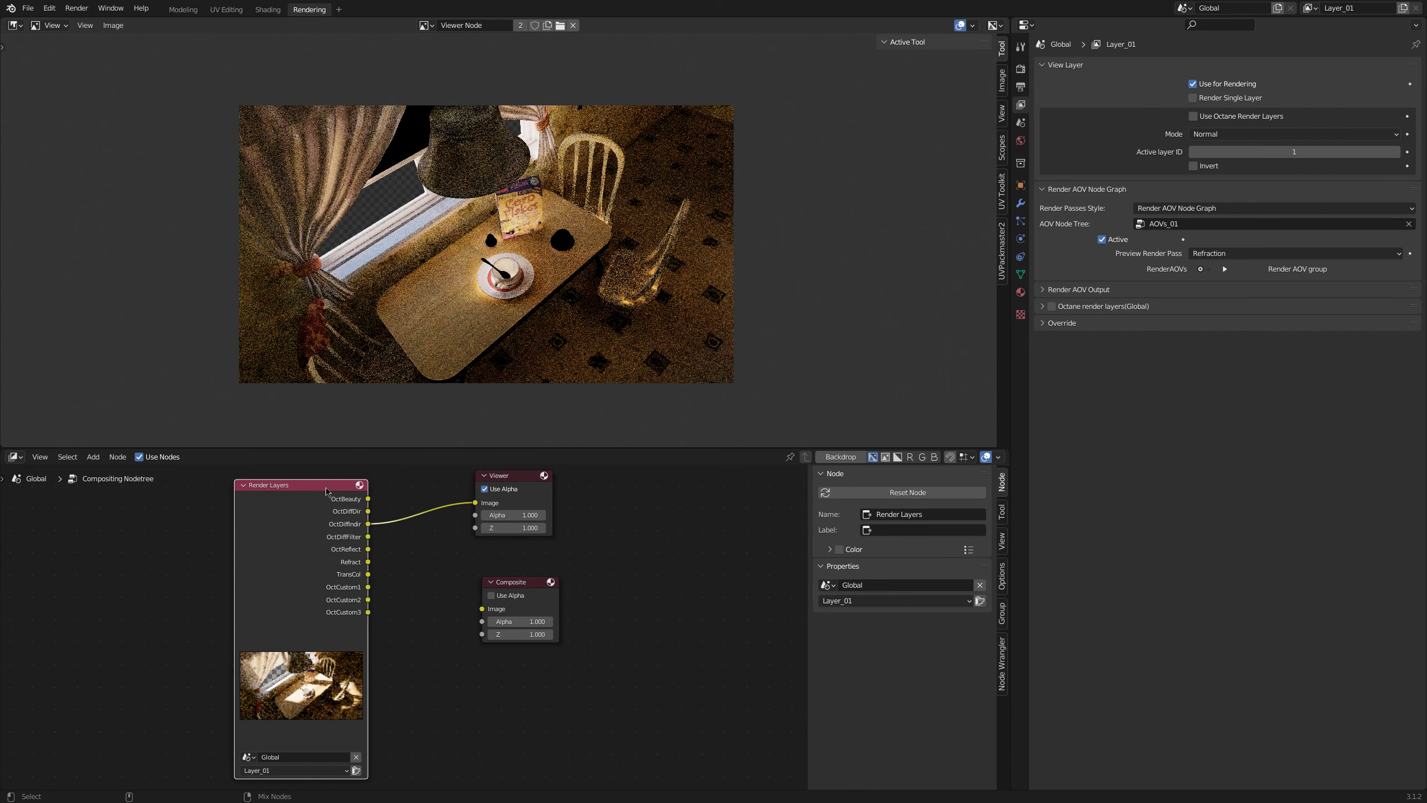
{"action": "left_click", "coordinate": [327, 491], "text": "ctrl+shift"}
{"action": "left_click", "coordinate": [327, 490], "text": "ctrl+shift"}
{"action": "left_click", "coordinate": [327, 490], "text": "ctrl+shift"}
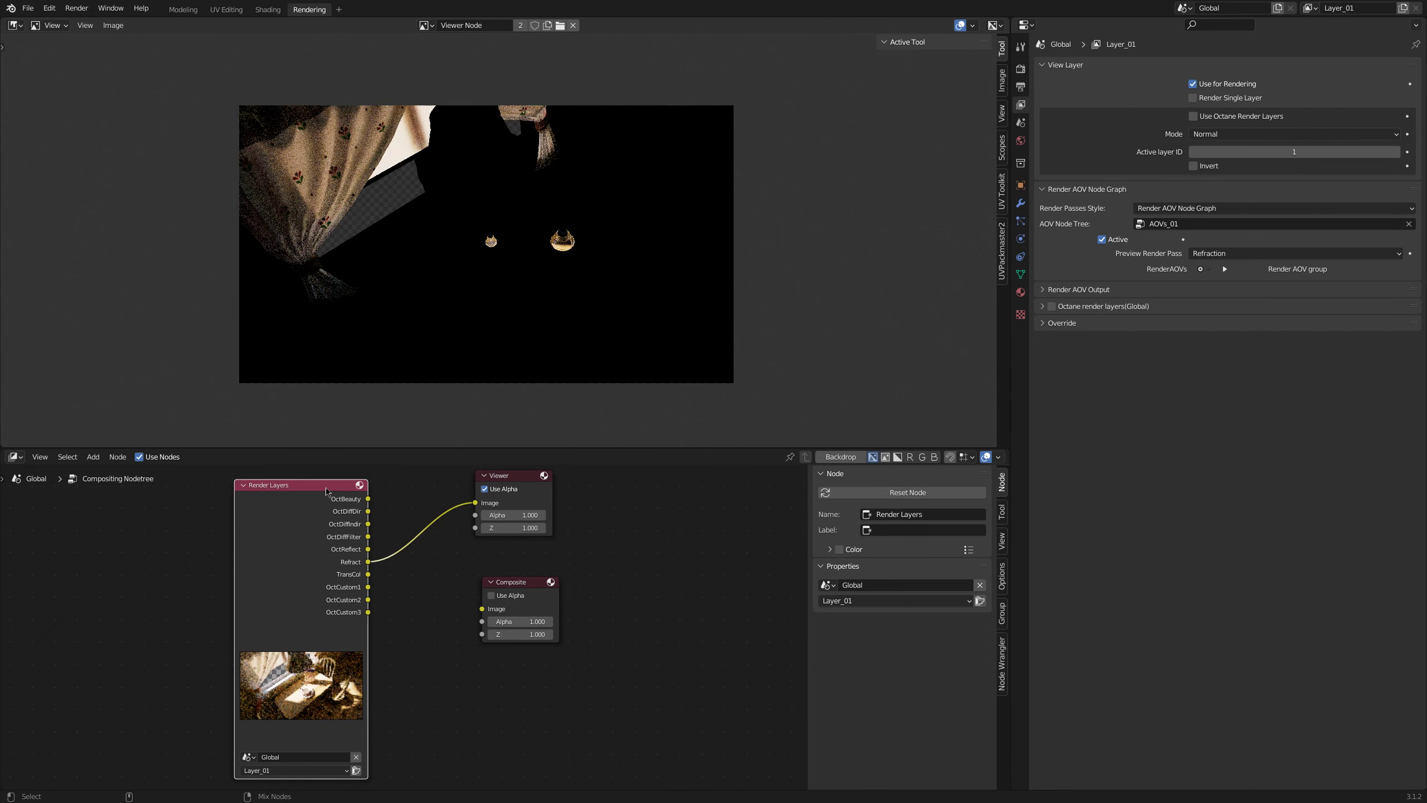
{"action": "left_click", "coordinate": [327, 490], "text": "ctrl+shift"}
Step: Search the add-ons for 'node' and expand the Node Wrangler details in Preferences
{"action": "left_click", "coordinate": [54, 9]}
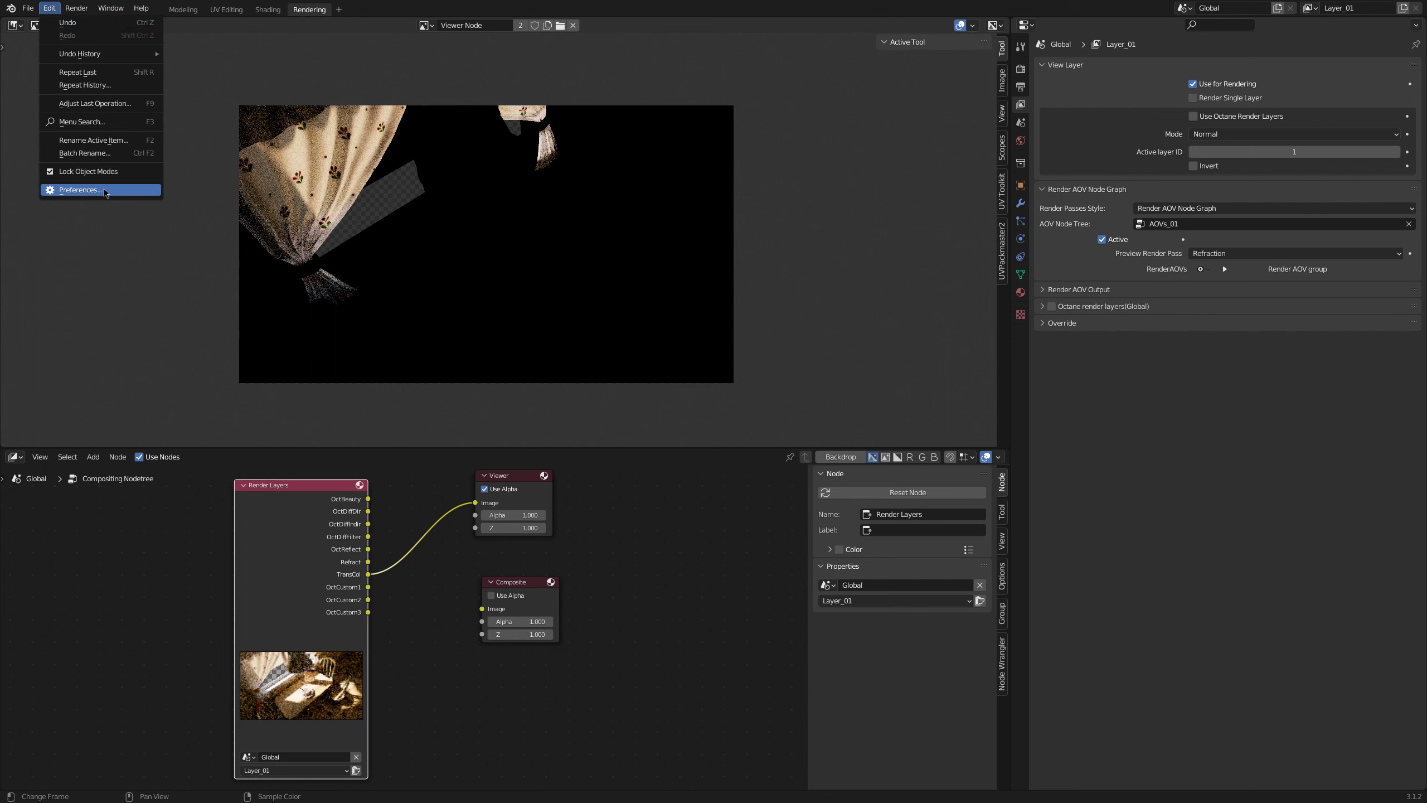
{"action": "left_click", "coordinate": [101, 191]}
{"action": "left_click", "coordinate": [303, 275]}
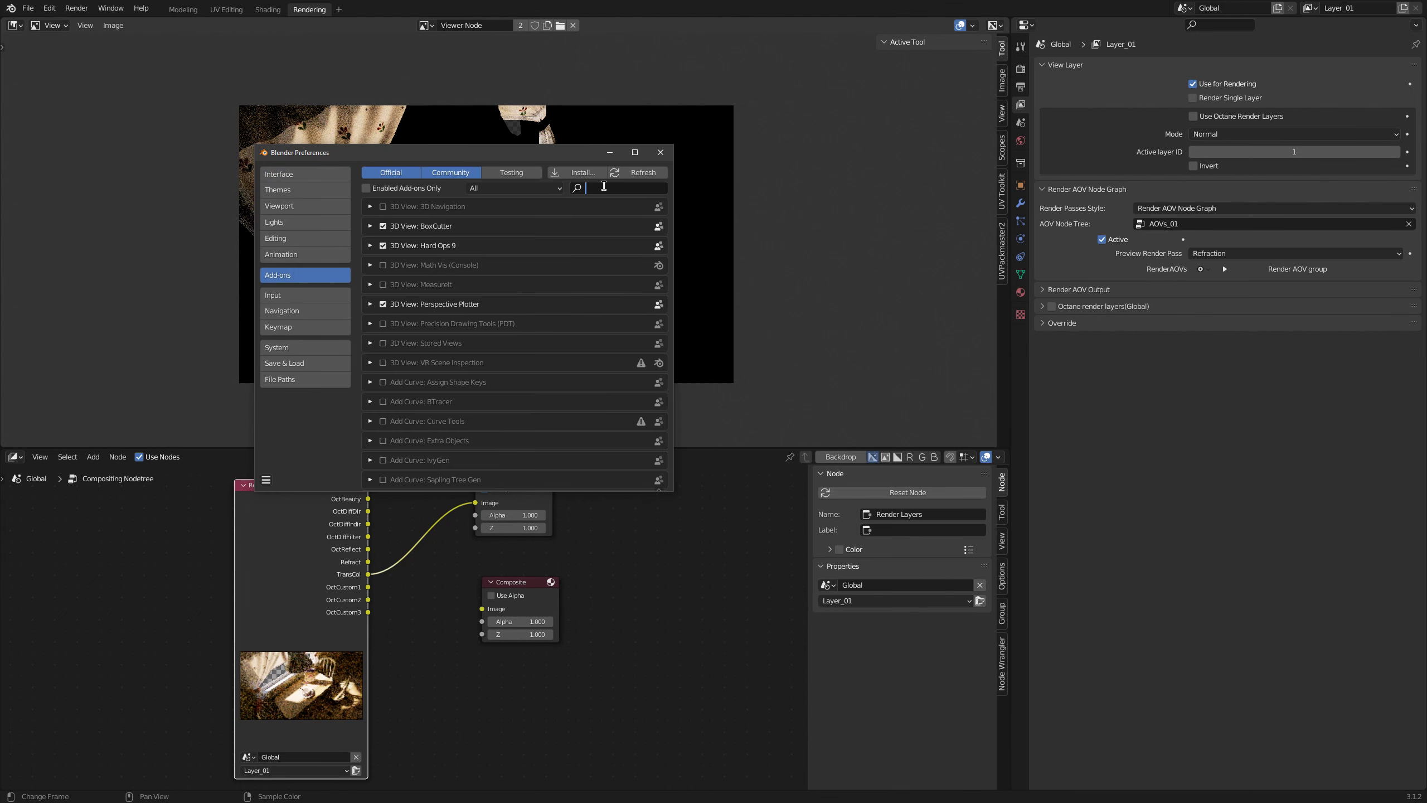
{"action": "type", "text": "node"}
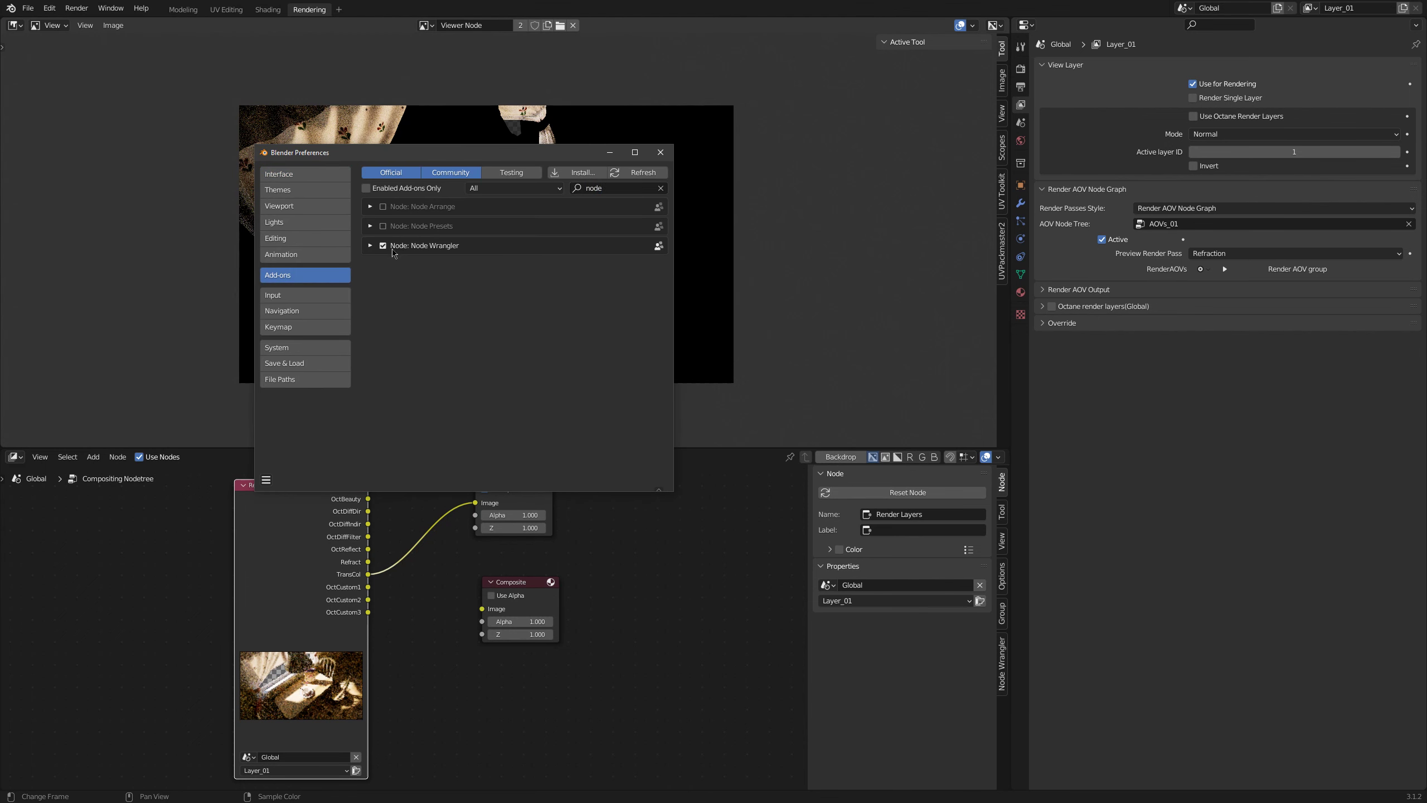
{"action": "left_click", "coordinate": [397, 248]}
{"action": "left_click", "coordinate": [663, 155]}
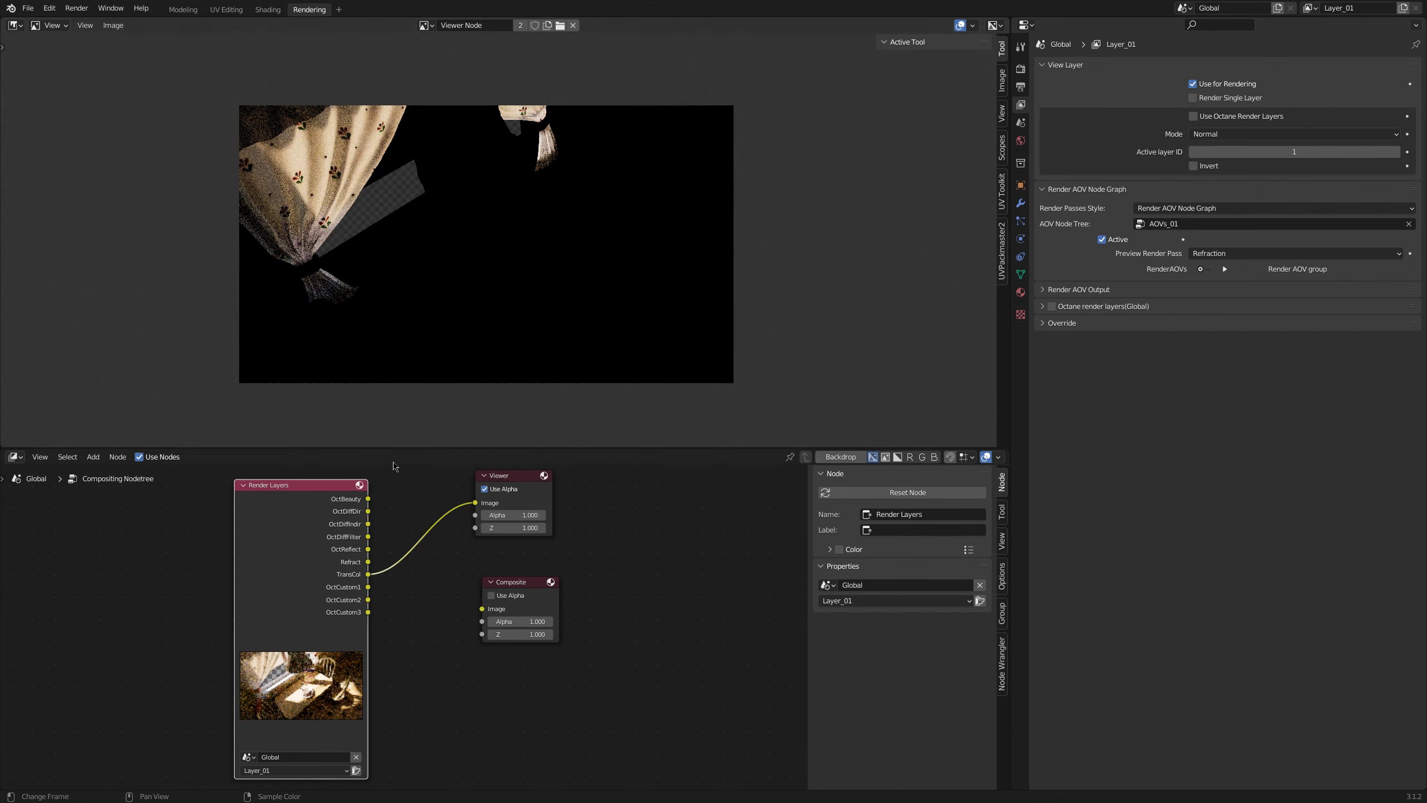
Step: Preview OctCustom1, OctCustom2 and OctCustom3 in the Viewer, then return it to OctBeauty
{"action": "left_click", "coordinate": [325, 491], "text": "ctrl+shift"}
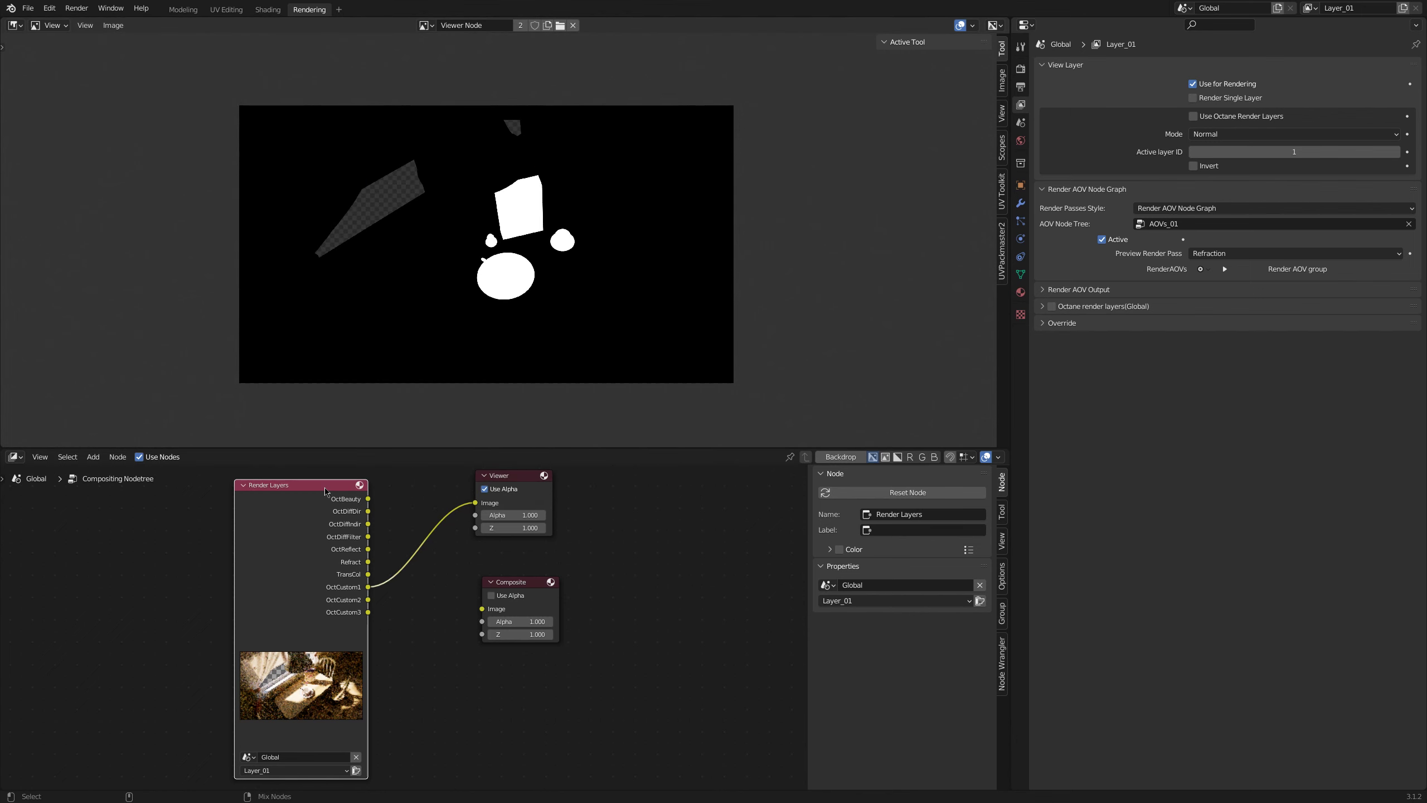
{"action": "left_click", "coordinate": [325, 491], "text": "ctrl+shift"}
{"action": "left_click", "coordinate": [325, 491], "text": "ctrl+shift"}
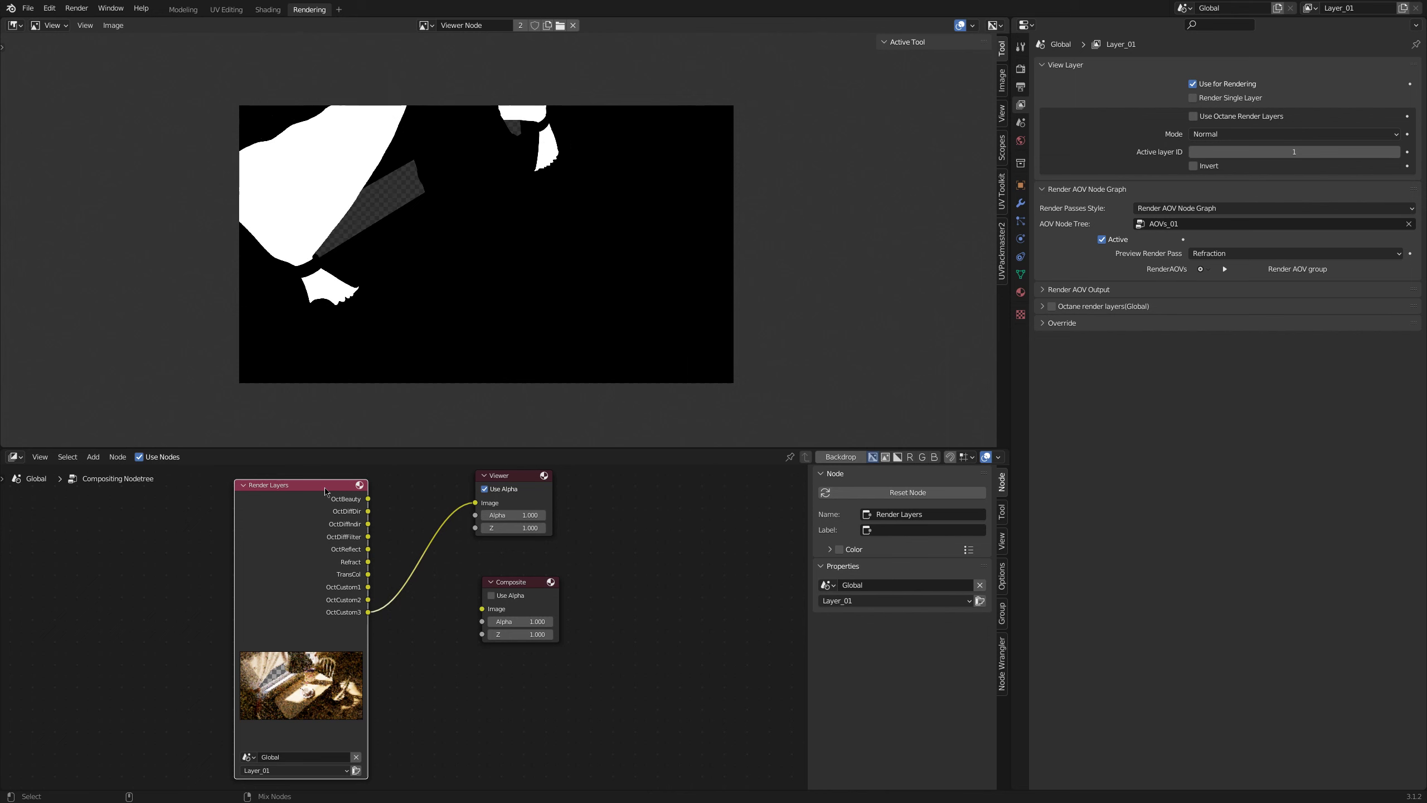
{"action": "left_click", "coordinate": [325, 491], "text": "ctrl+shift"}
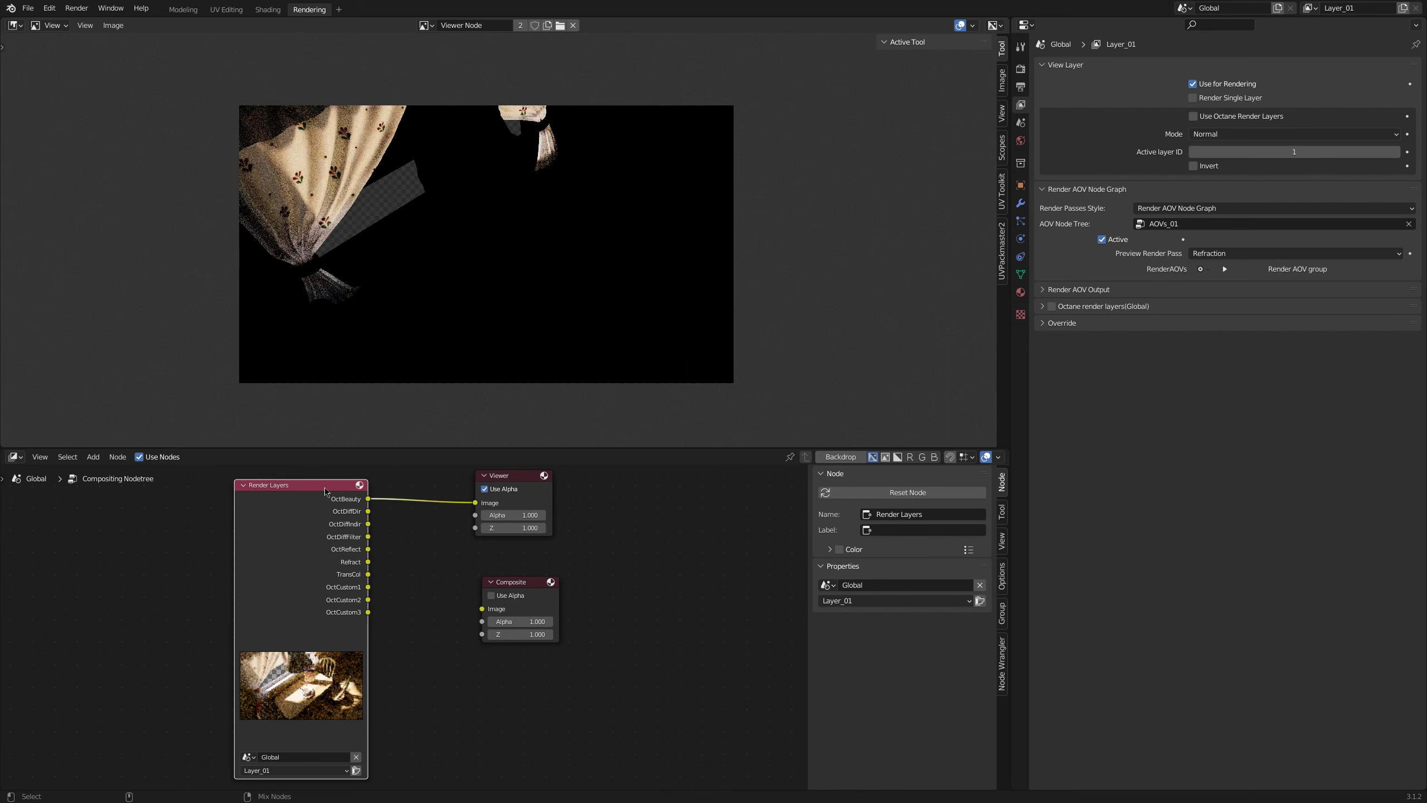